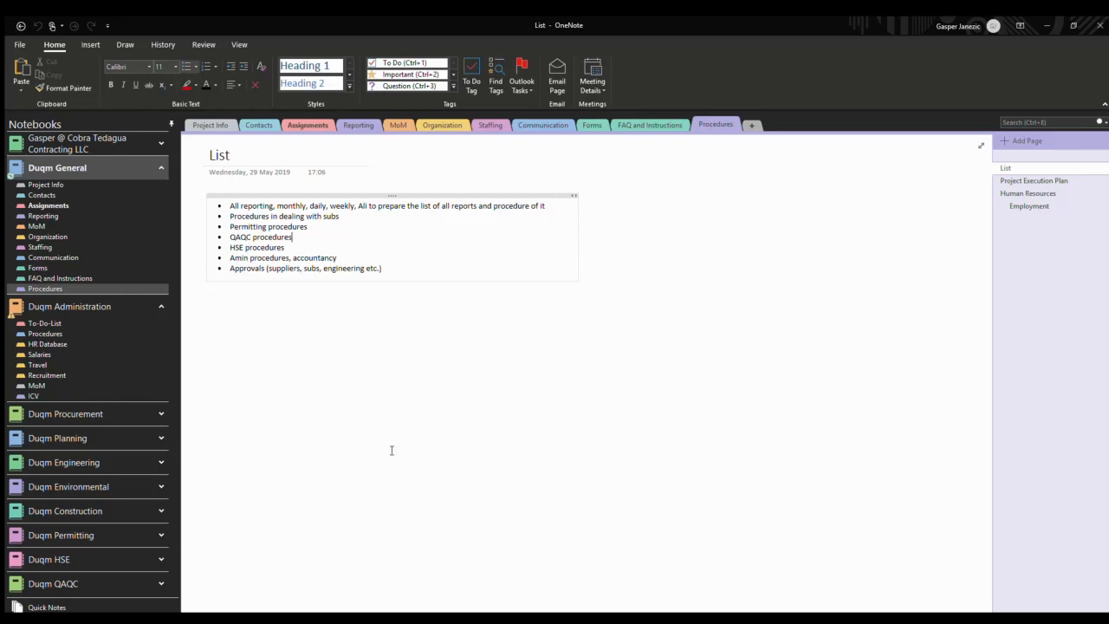
Open the General page in the Project Info section of the Duqm General notebook and review the project description
click(52, 185)
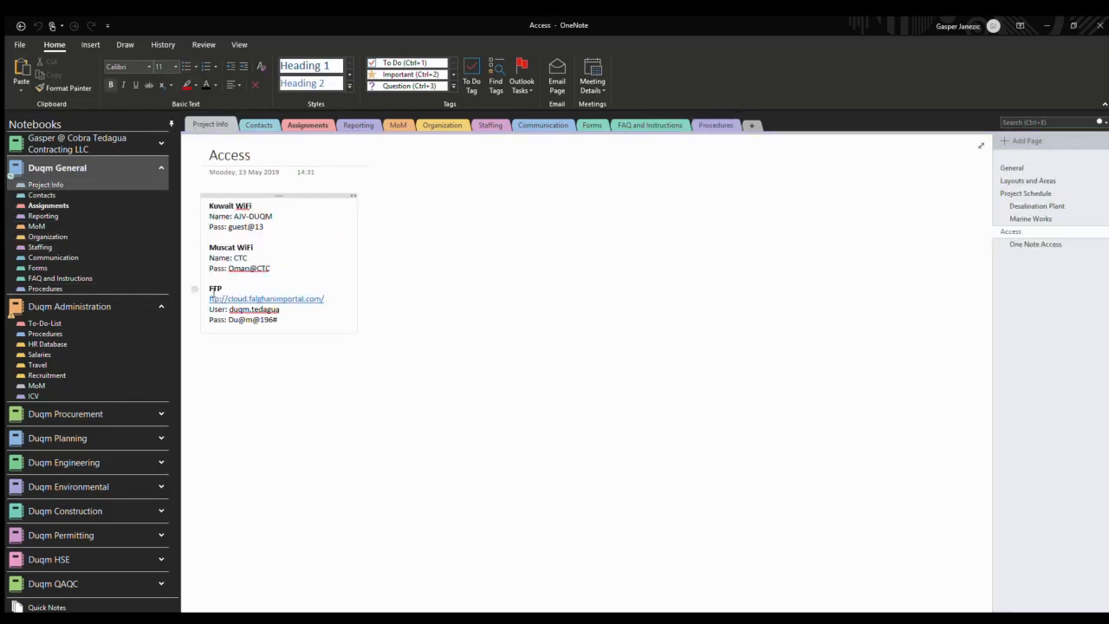
click(474, 263)
click(1010, 168)
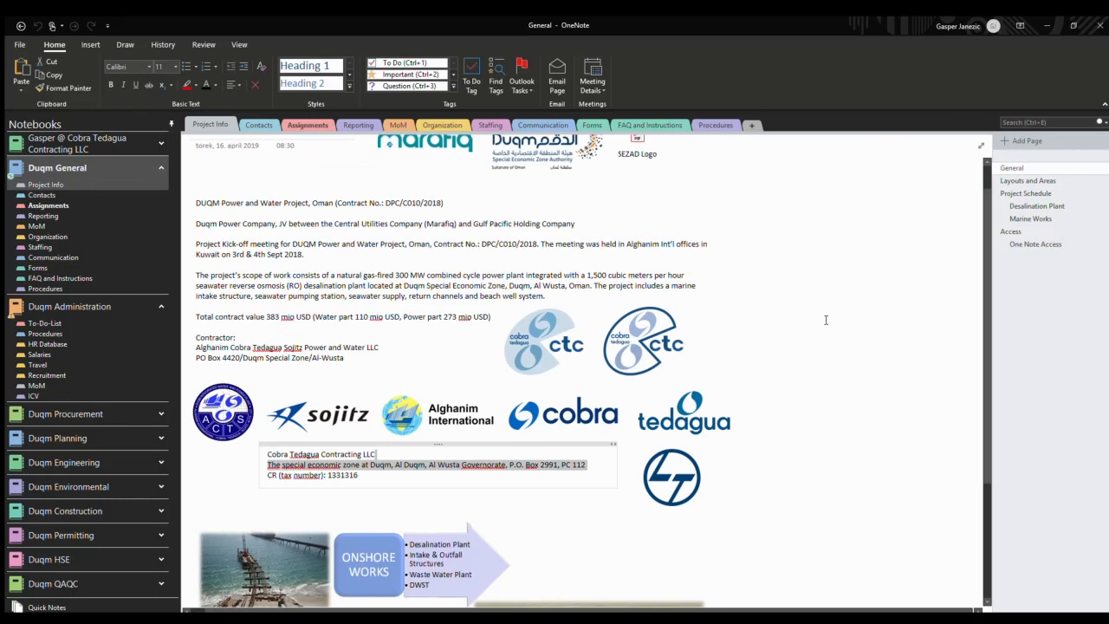
scroll(825, 320, up, 1)
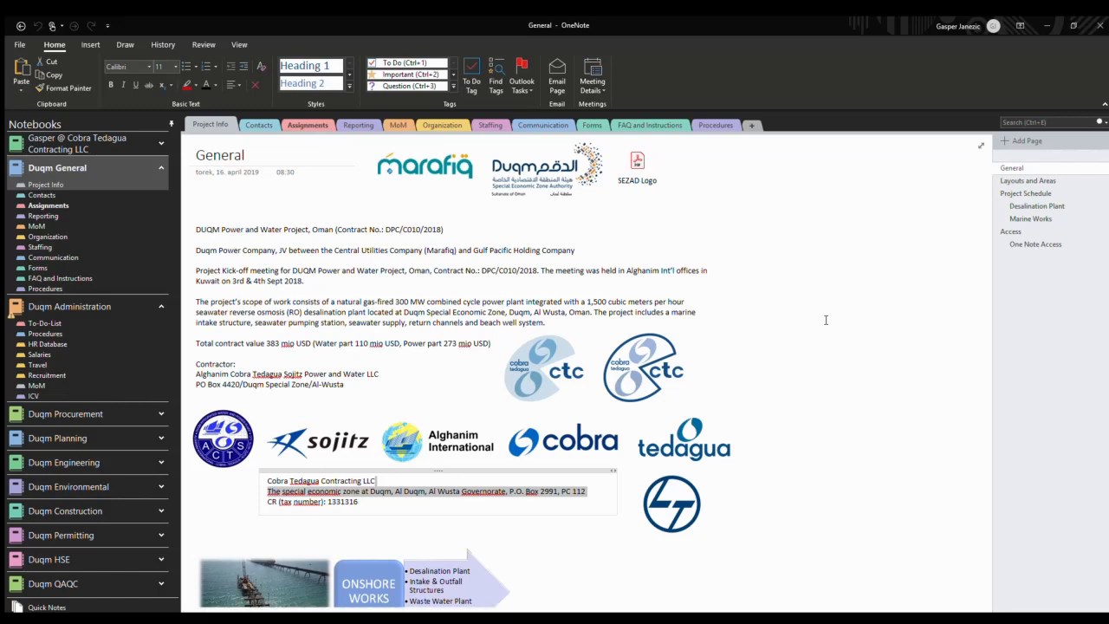
click(500, 300)
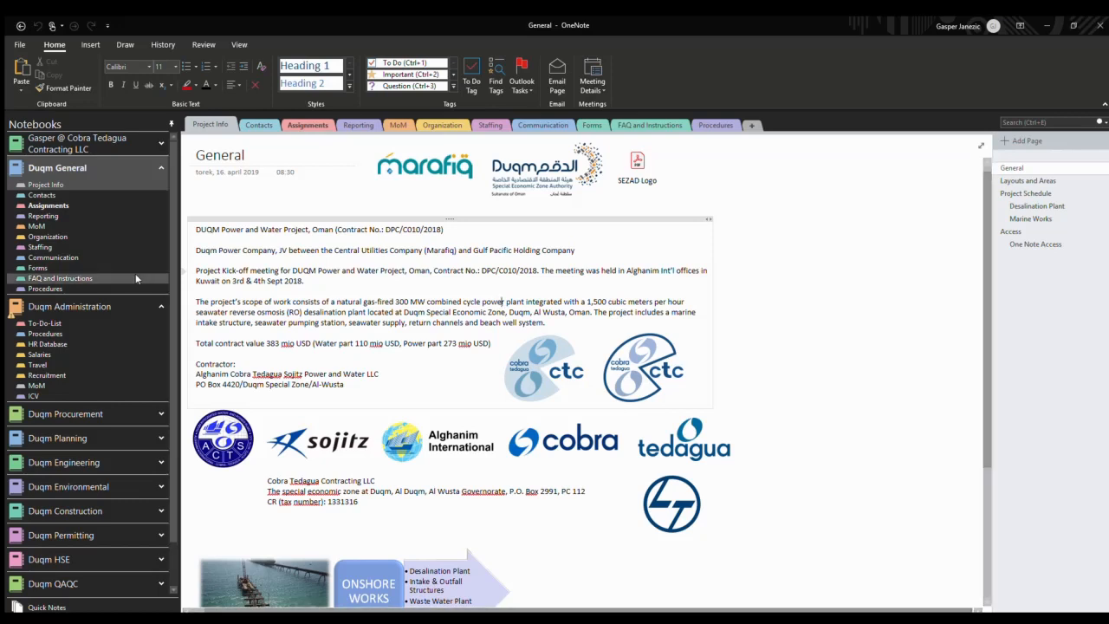
Open the Employment page under Human Resources in the Procedures section of the Duqm General notebook
click(97, 285)
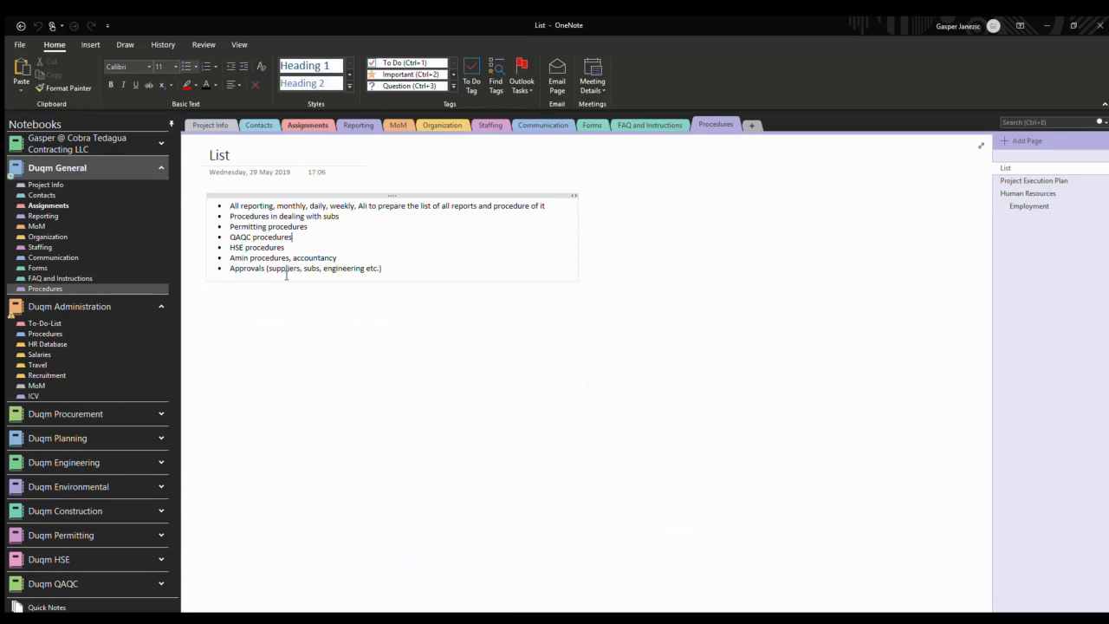
click(1046, 195)
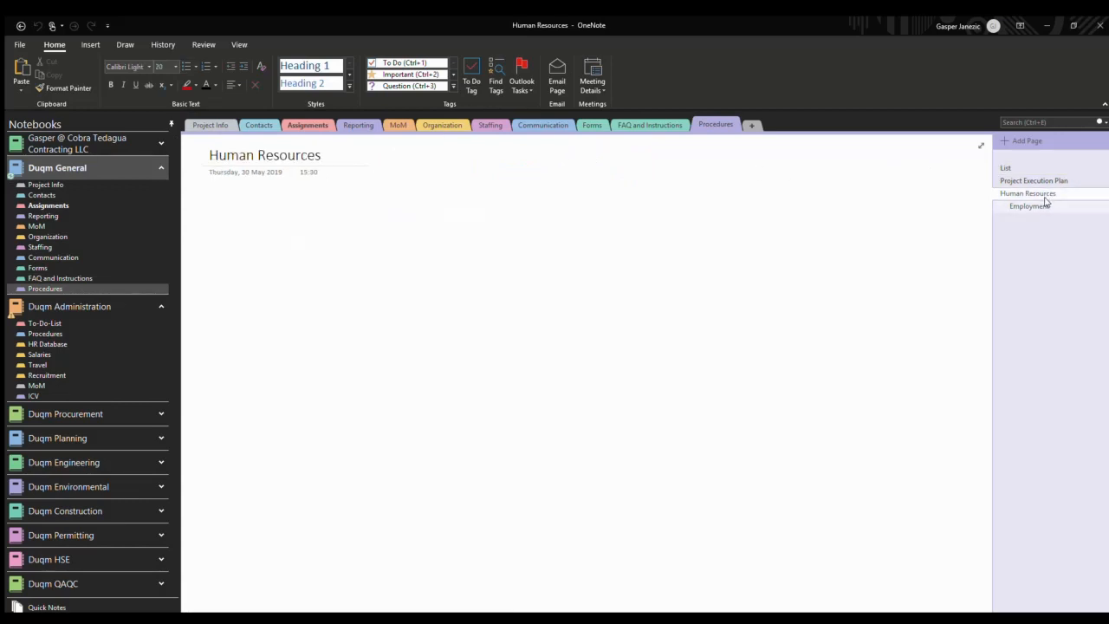
click(1031, 206)
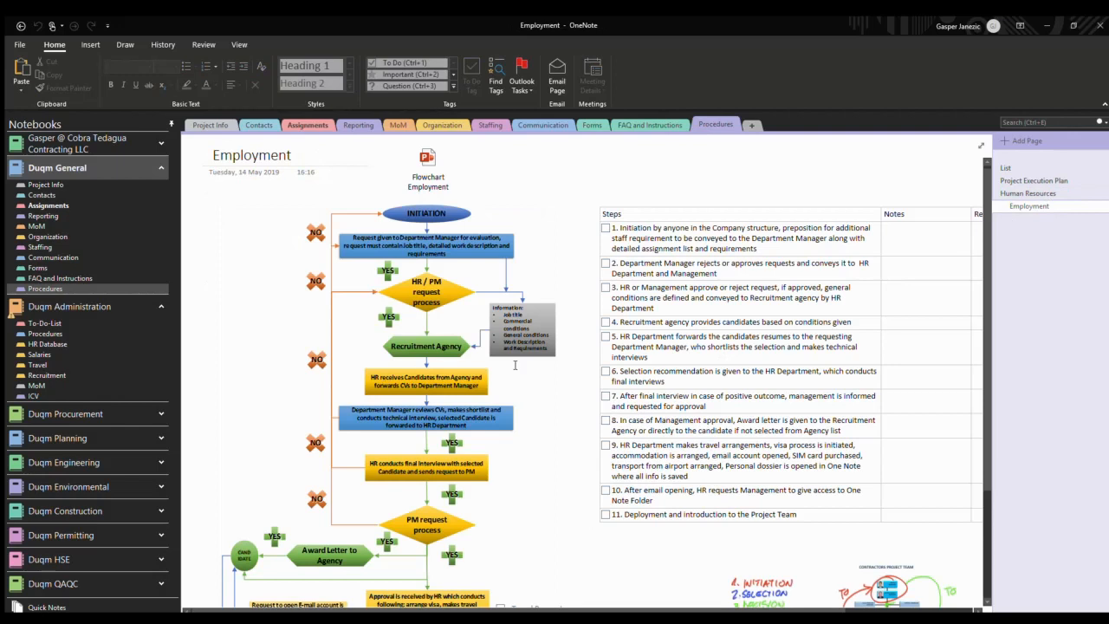
Examine the employment flowchart, the steps table with its columns, and the annotated contractor team diagram
scroll(514, 364, down, 3)
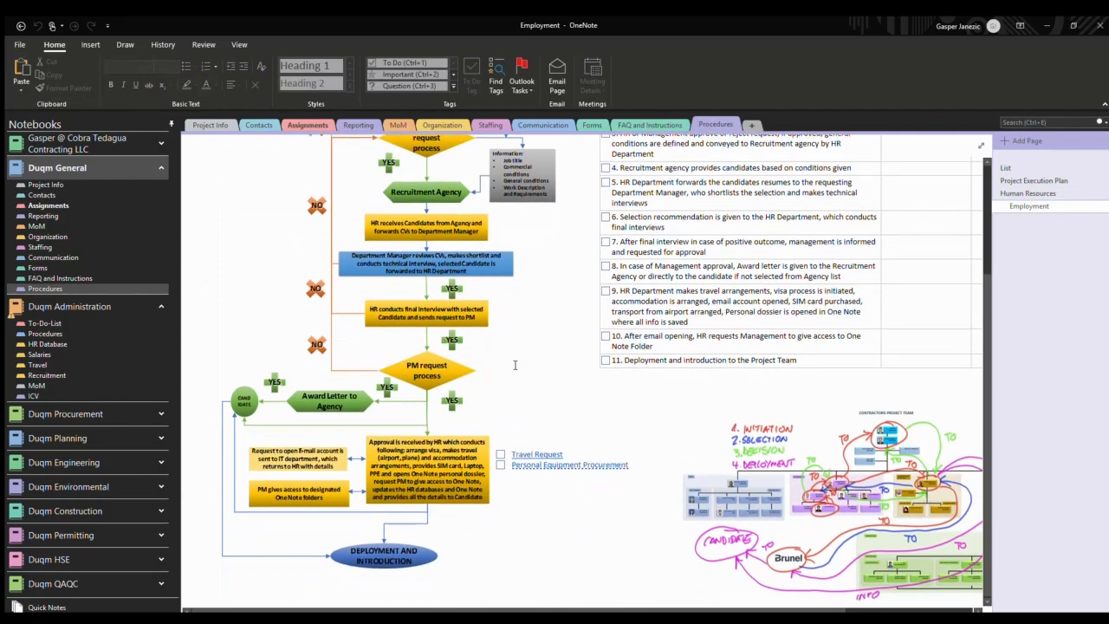
scroll(514, 365, up, 3)
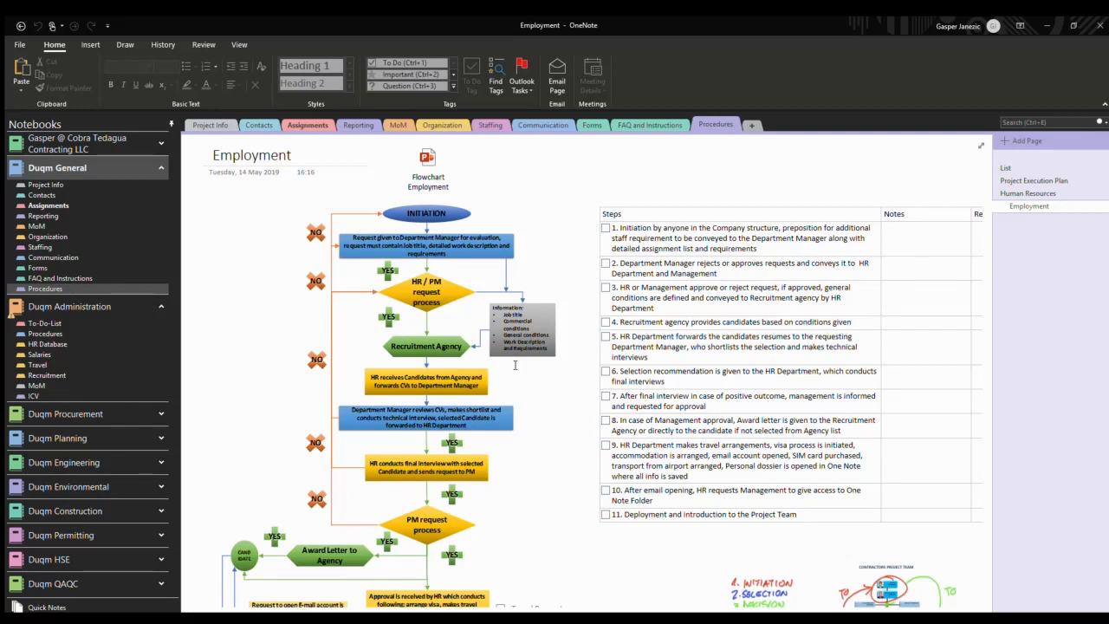
scroll(515, 364, right, 5)
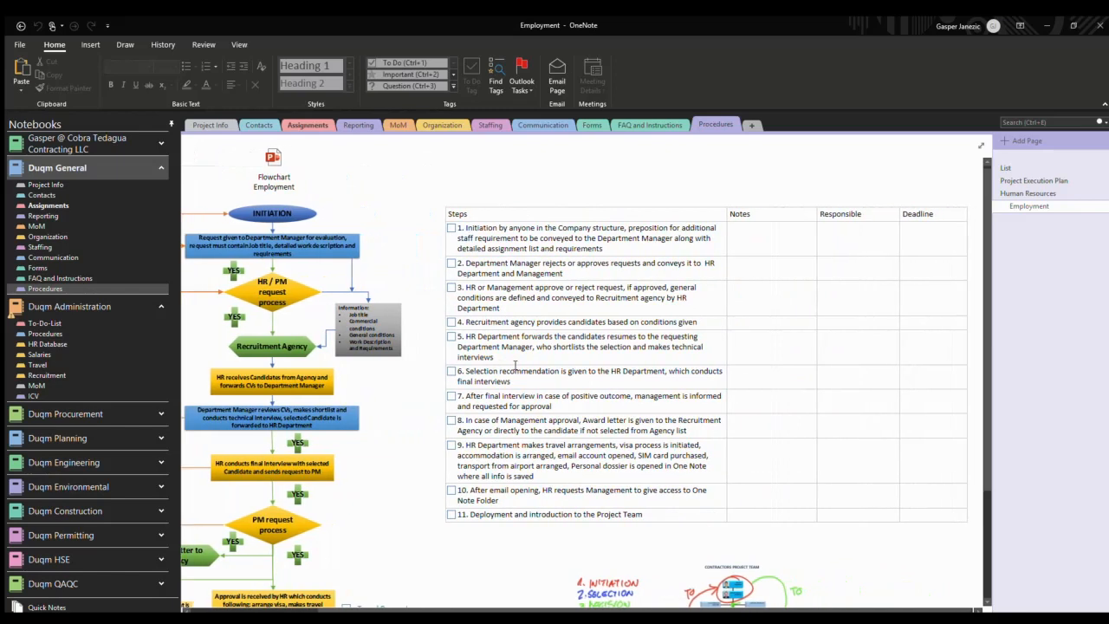
scroll(514, 365, left, 5)
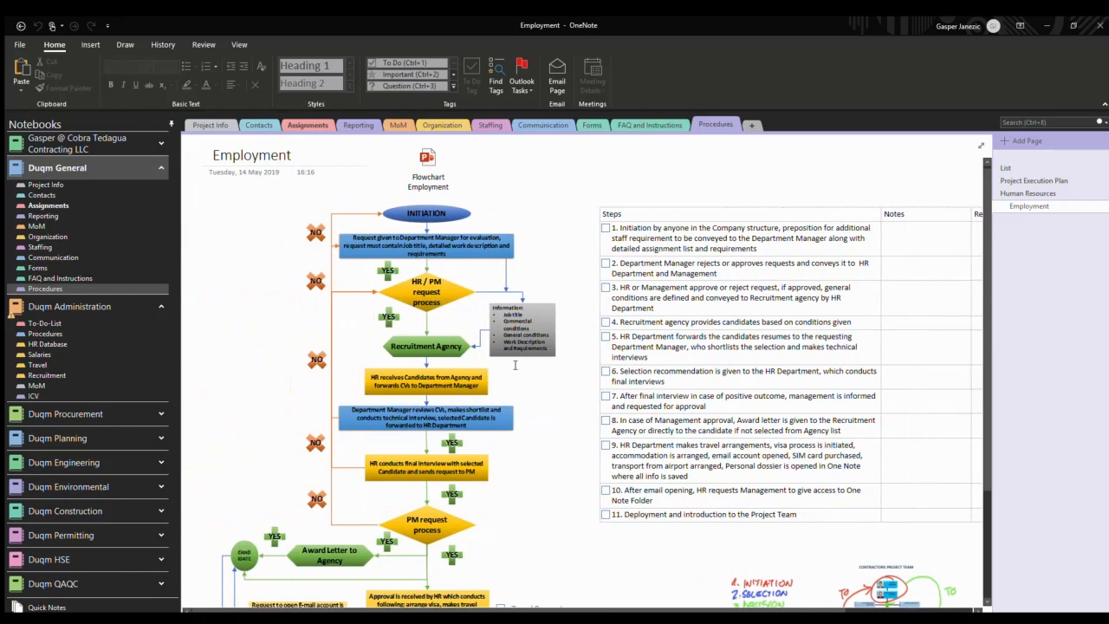
scroll(515, 365, down, 2)
scroll(515, 365, right, 3)
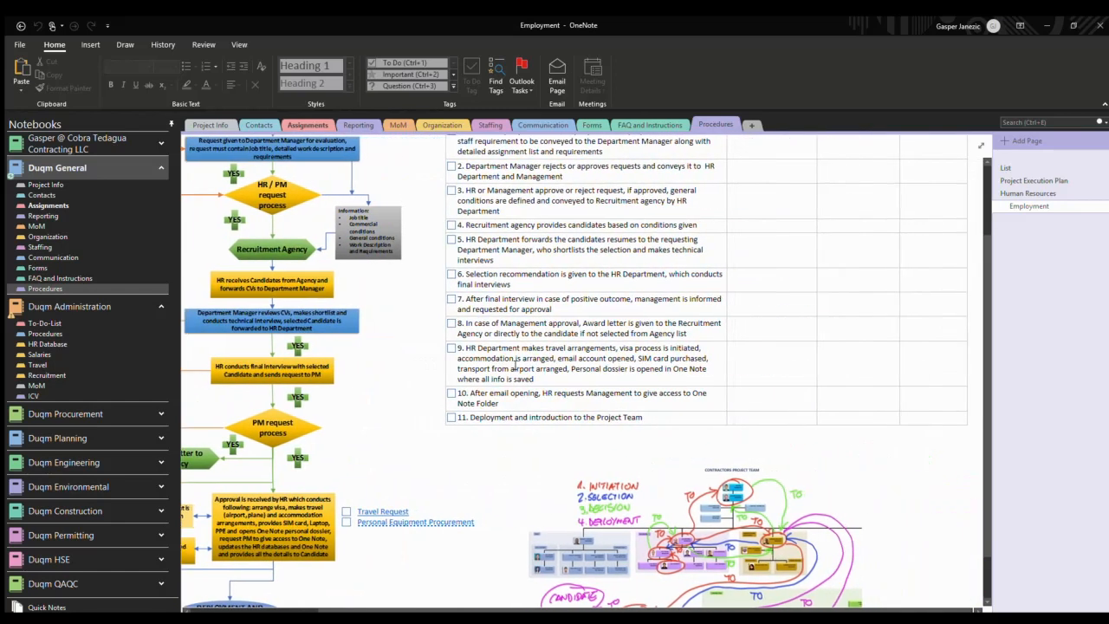
scroll(515, 365, down, 1)
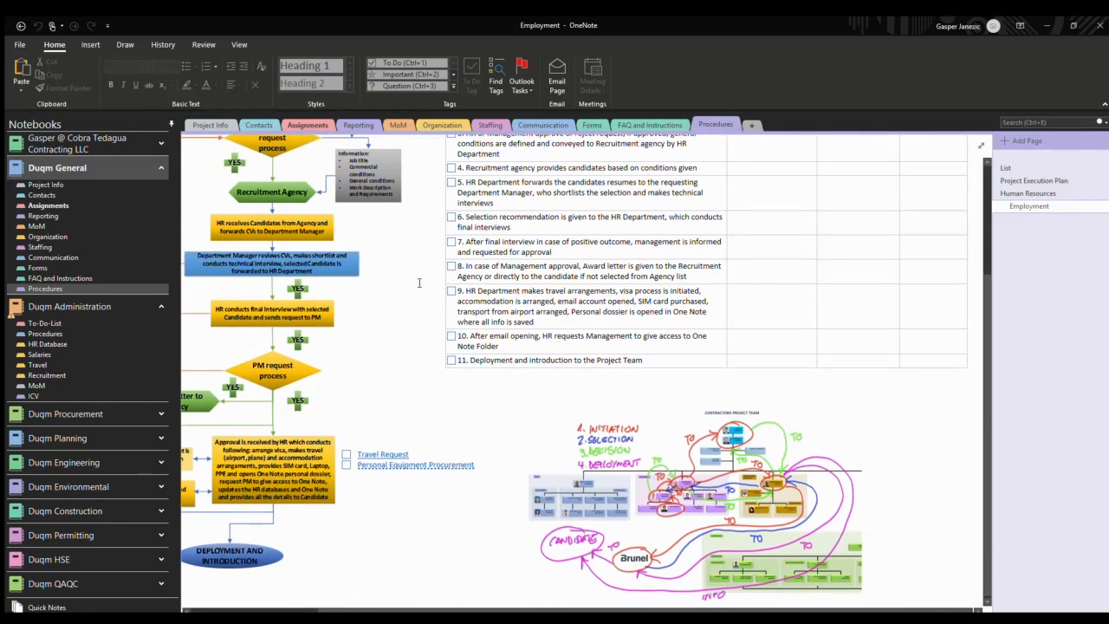
scroll(419, 282, up, 3)
scroll(419, 282, left, 3)
scroll(420, 282, down, 2)
Enlarge the Employment page and examine the flowchart against the numbered steps table
scroll(419, 283, up, 5)
scroll(419, 283, up, 2)
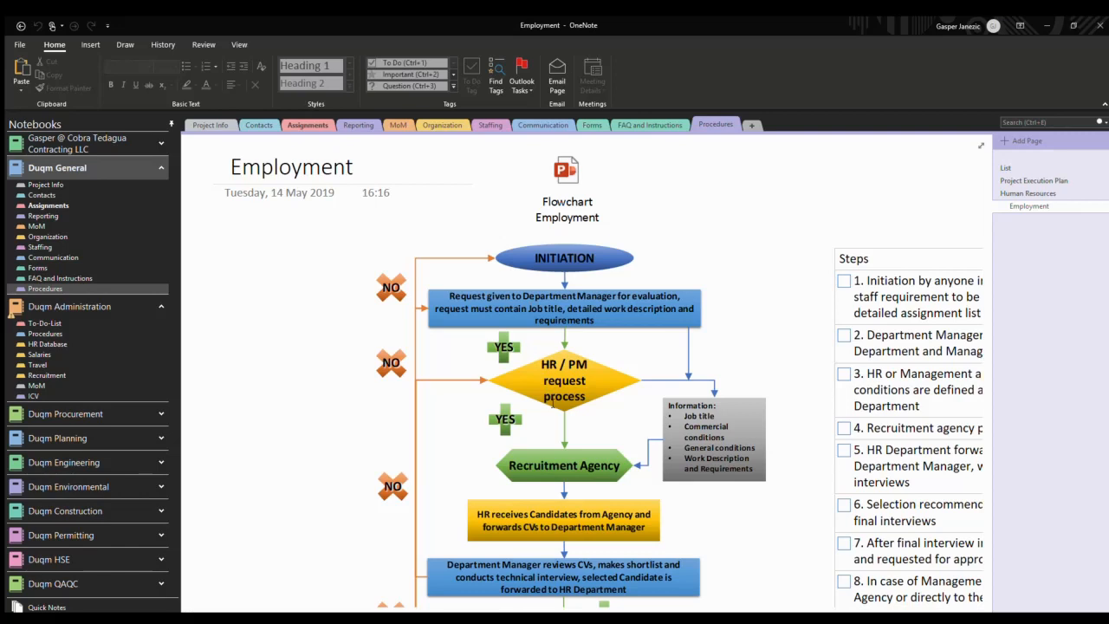
scroll(551, 401, down, 3)
scroll(552, 401, up, 3)
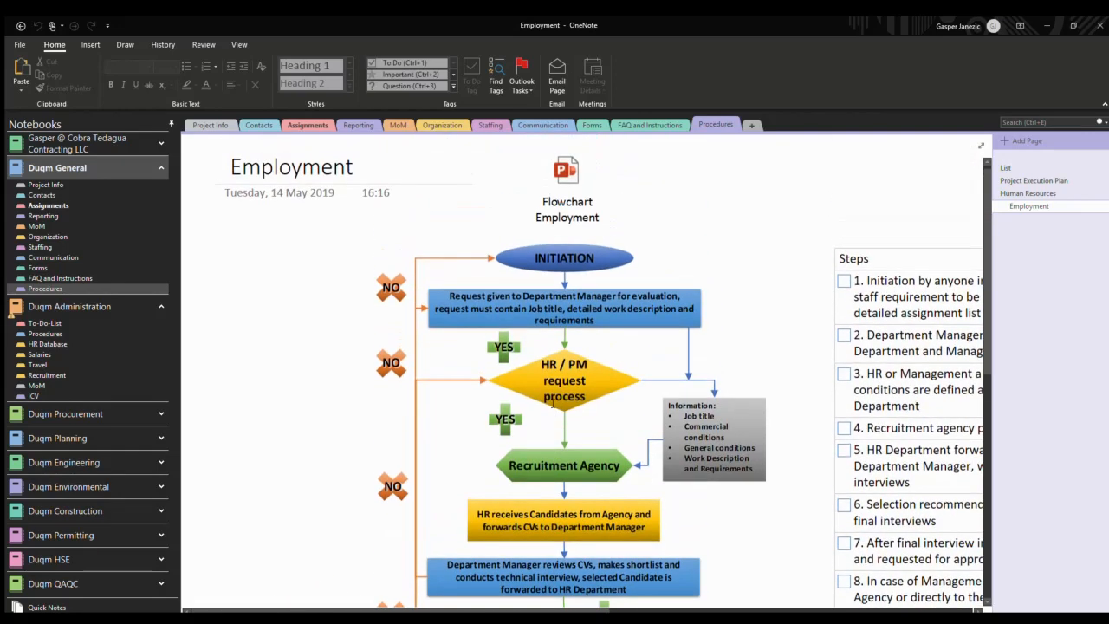
scroll(552, 401, right, 5)
scroll(552, 403, down, 3)
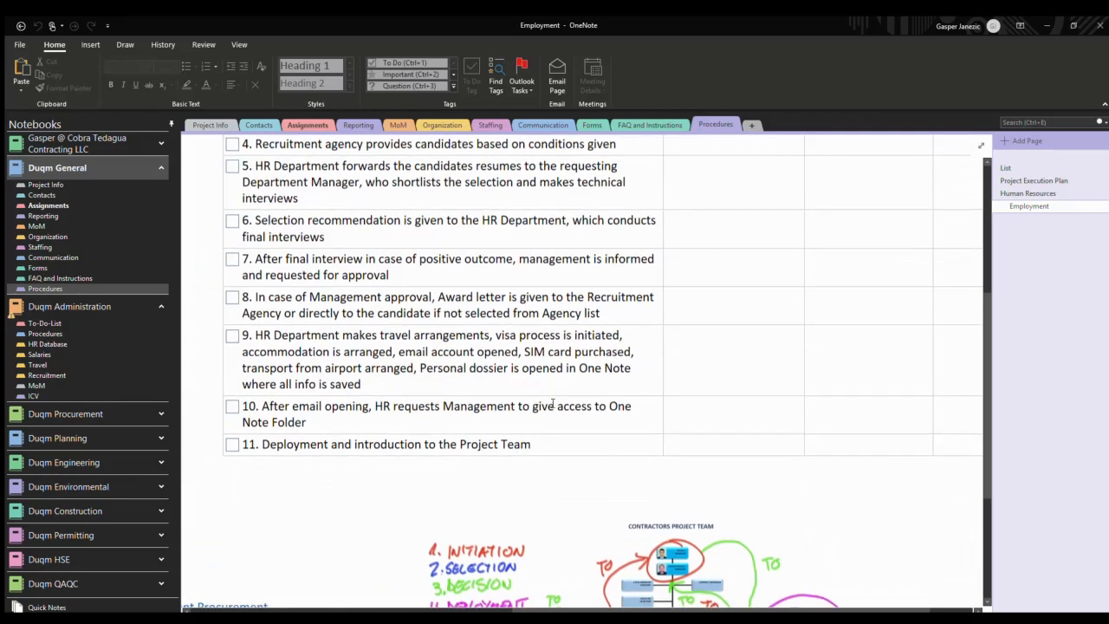
scroll(551, 403, left, 5)
scroll(552, 403, up, 3)
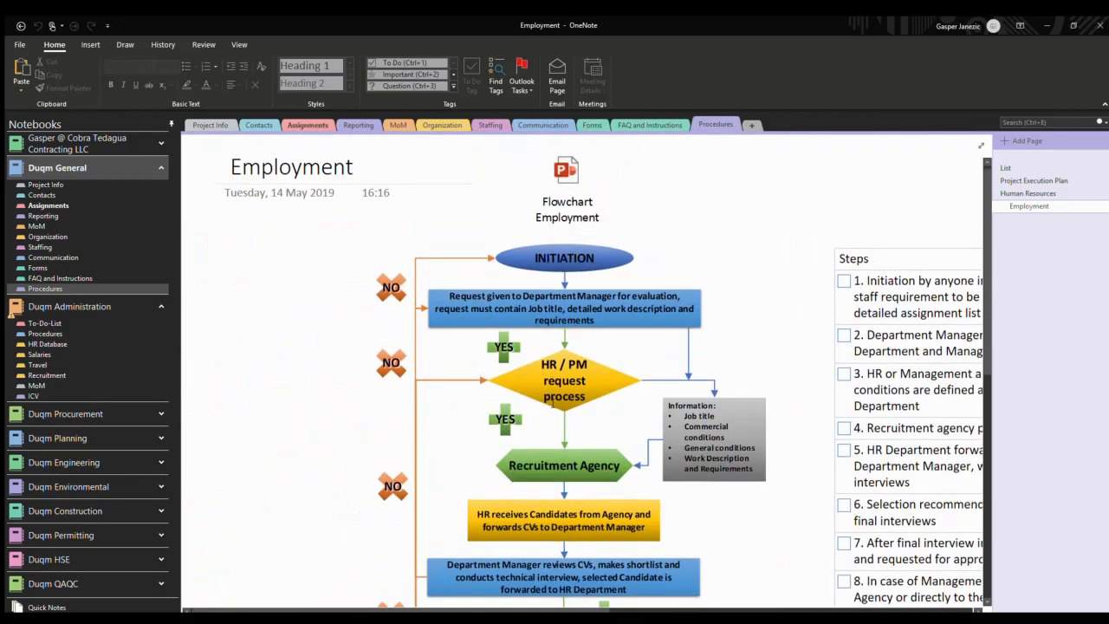
scroll(552, 401, down, 3)
scroll(552, 401, up, 2)
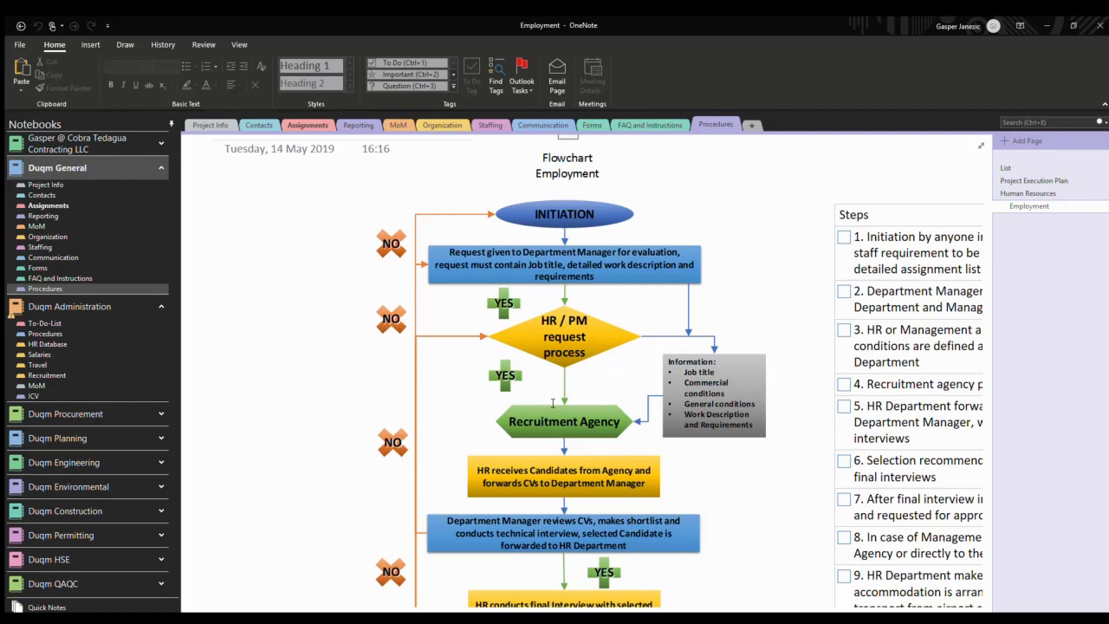
scroll(552, 402, right, 3)
scroll(553, 402, left, 1)
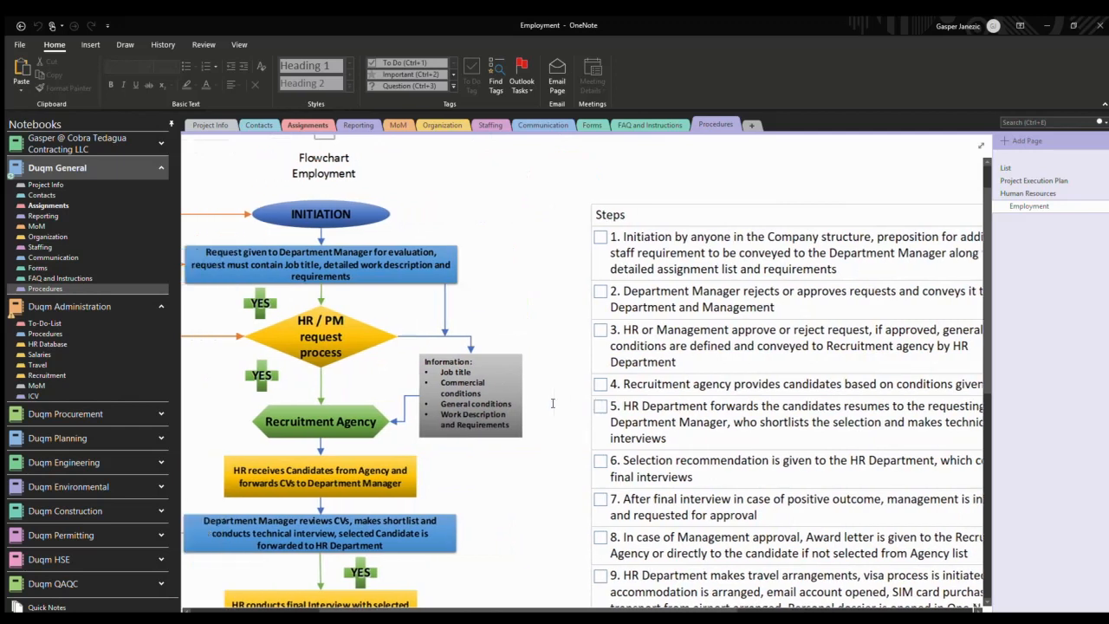
scroll(553, 403, up, 1)
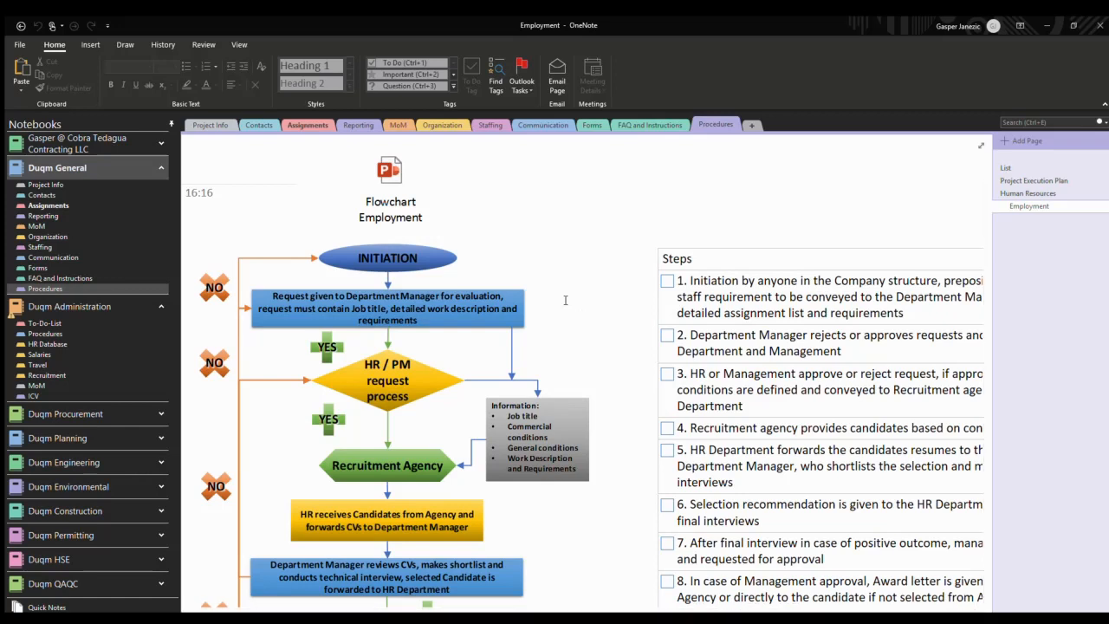
click(512, 166)
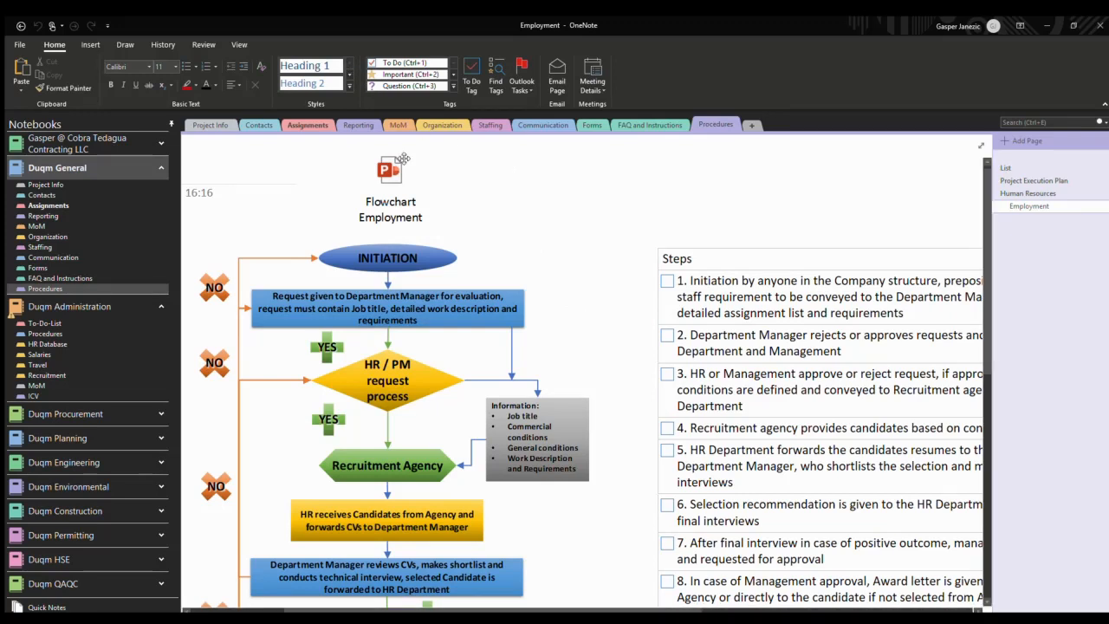
text(Request)
key(ctrl+shift+Left)
key(ctrl+shift+Left)
key(Delete)
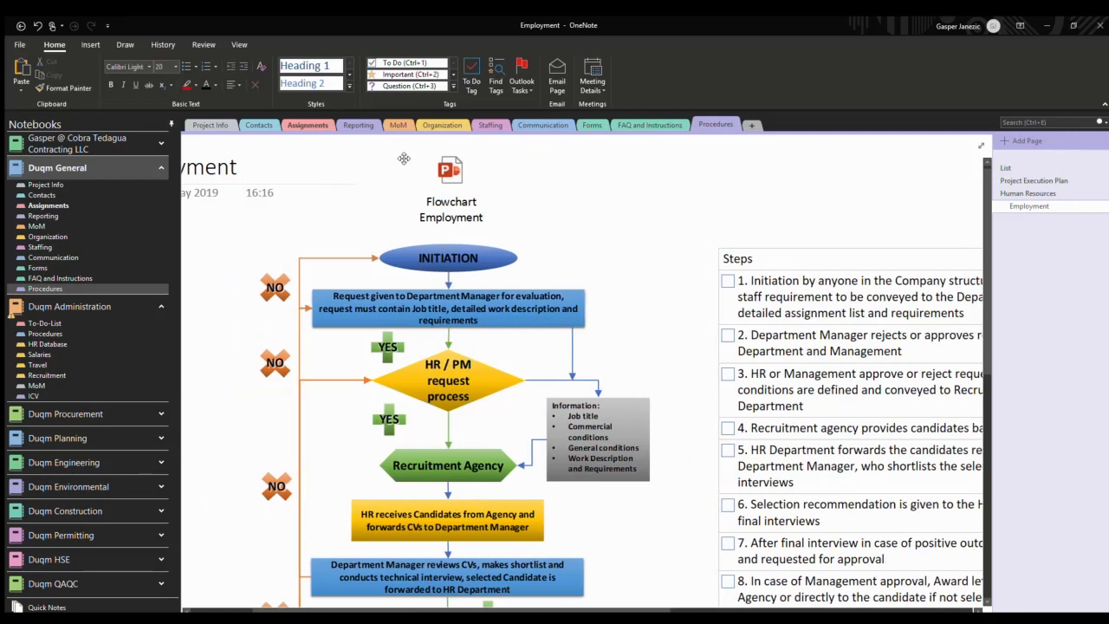
click(321, 67)
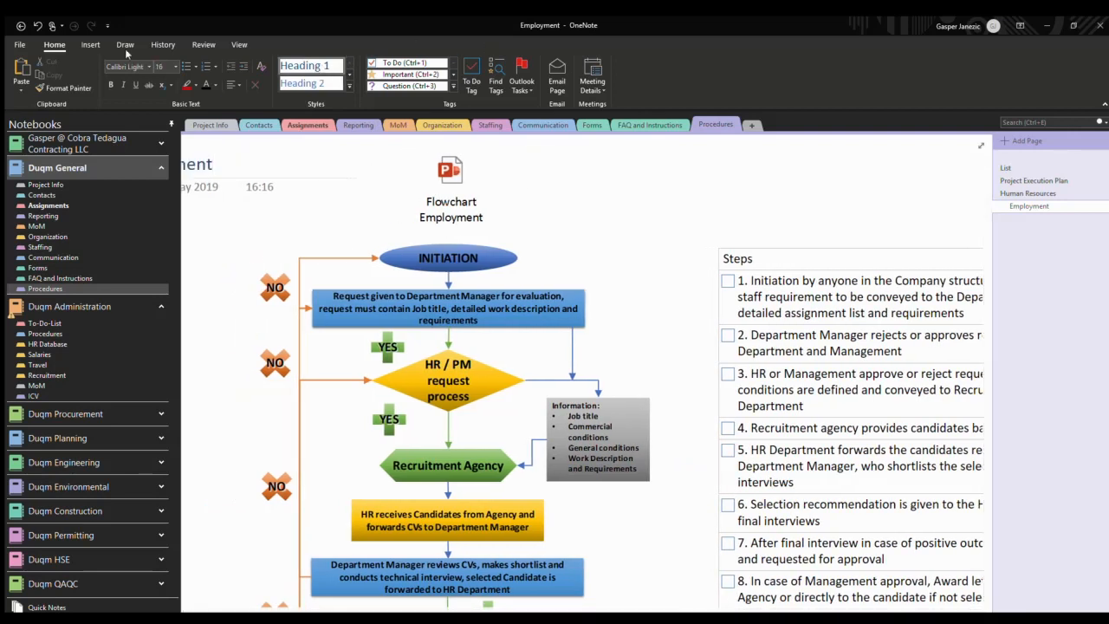
Add the heading "To-Do-List" in Heading 1 style in the empty area beside the Flowchart Employment file
click(591, 219)
click(316, 66)
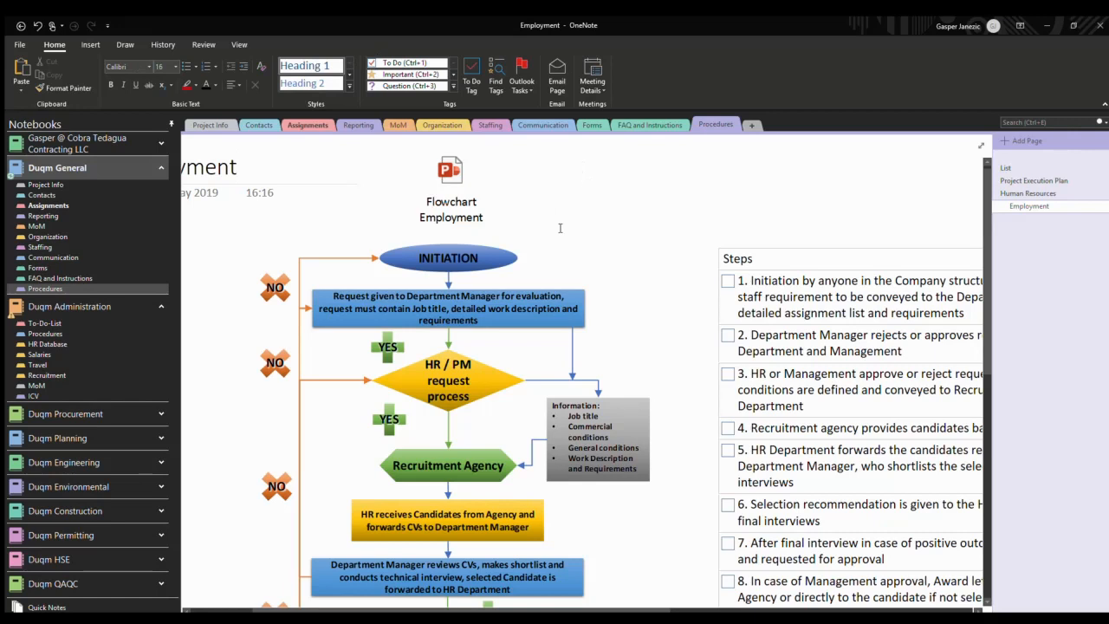
text(T)
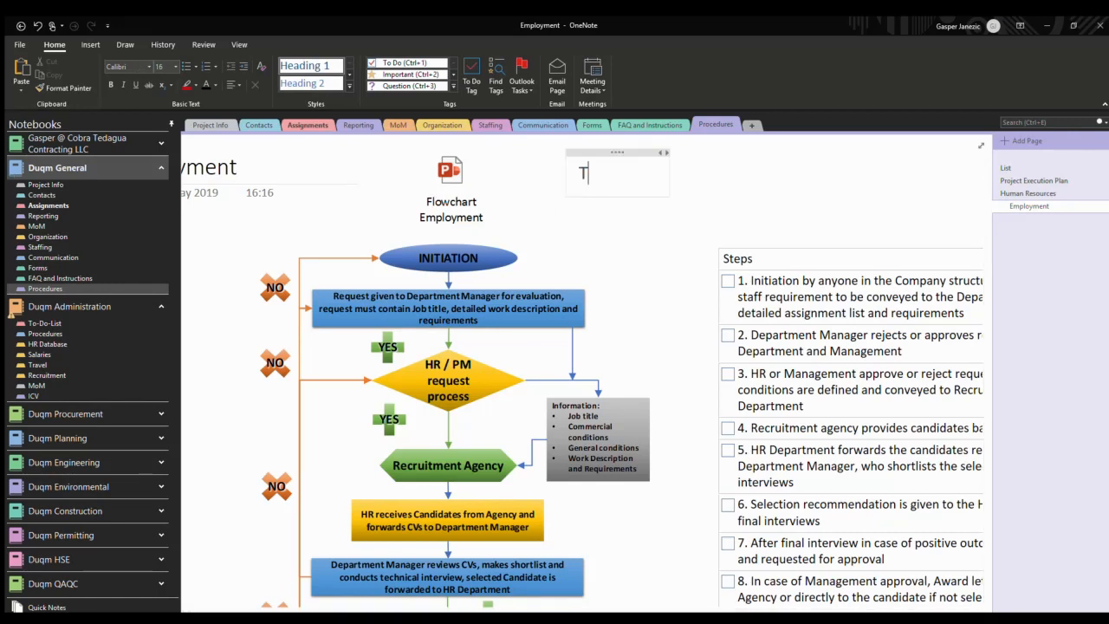
text(o-Do-List)
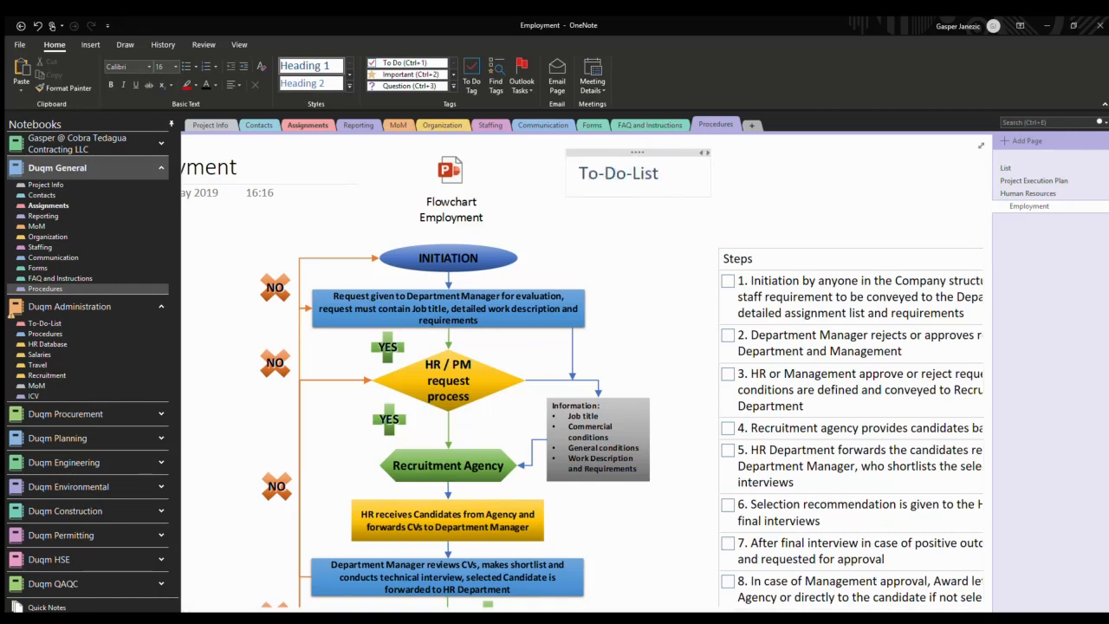
key(Return)
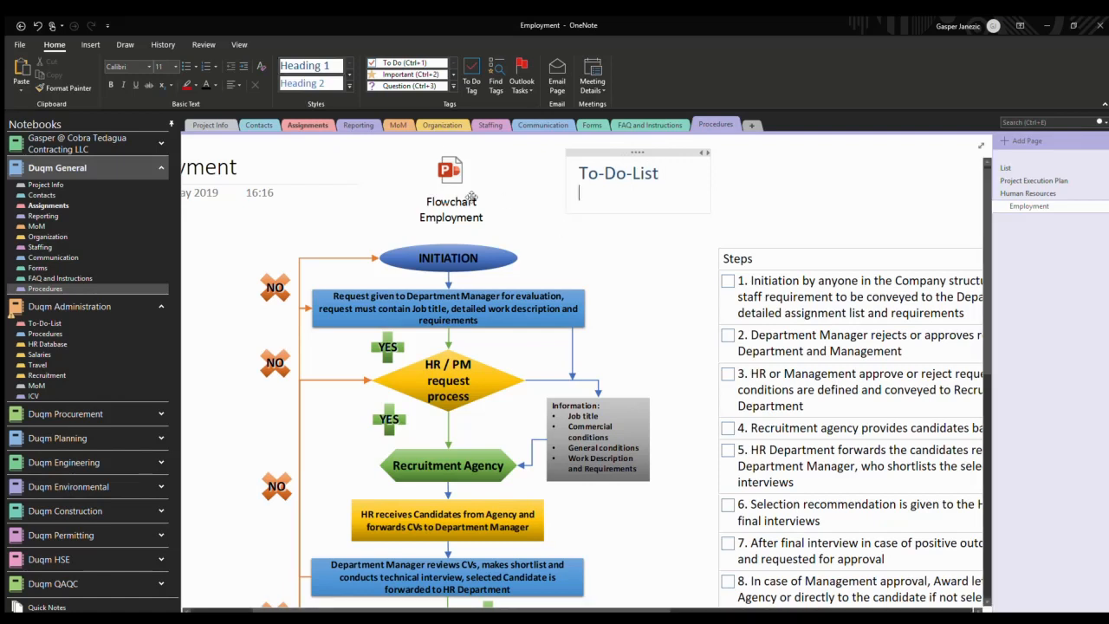
Add a To Do checkbox item reading "Create Request form for initiation" under the To-Do-List heading
click(471, 73)
text(Create Request)
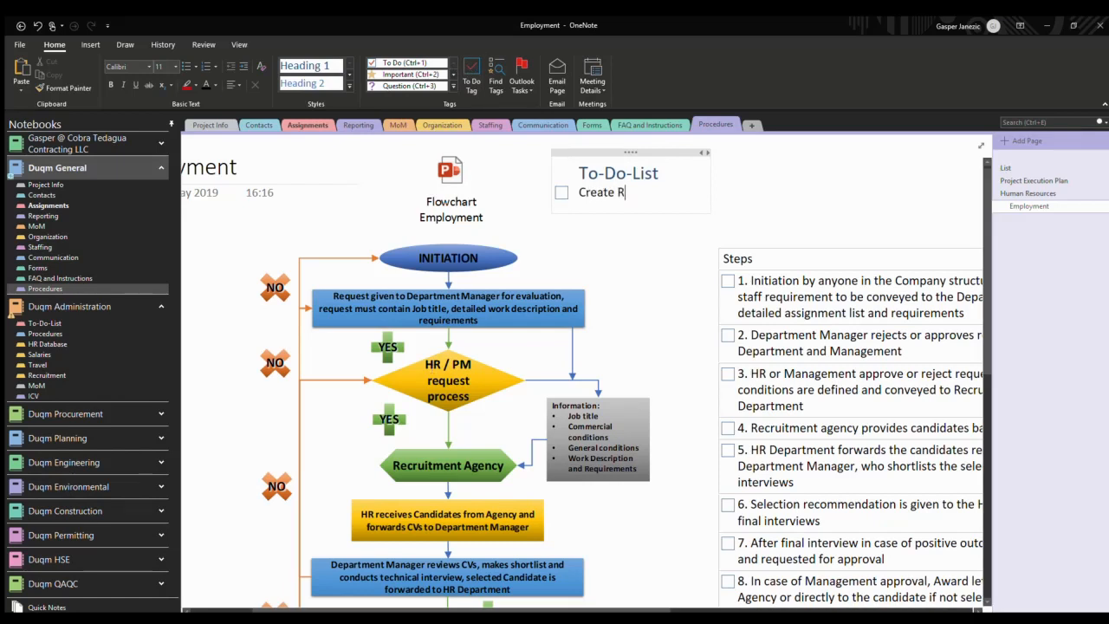
text(fo)
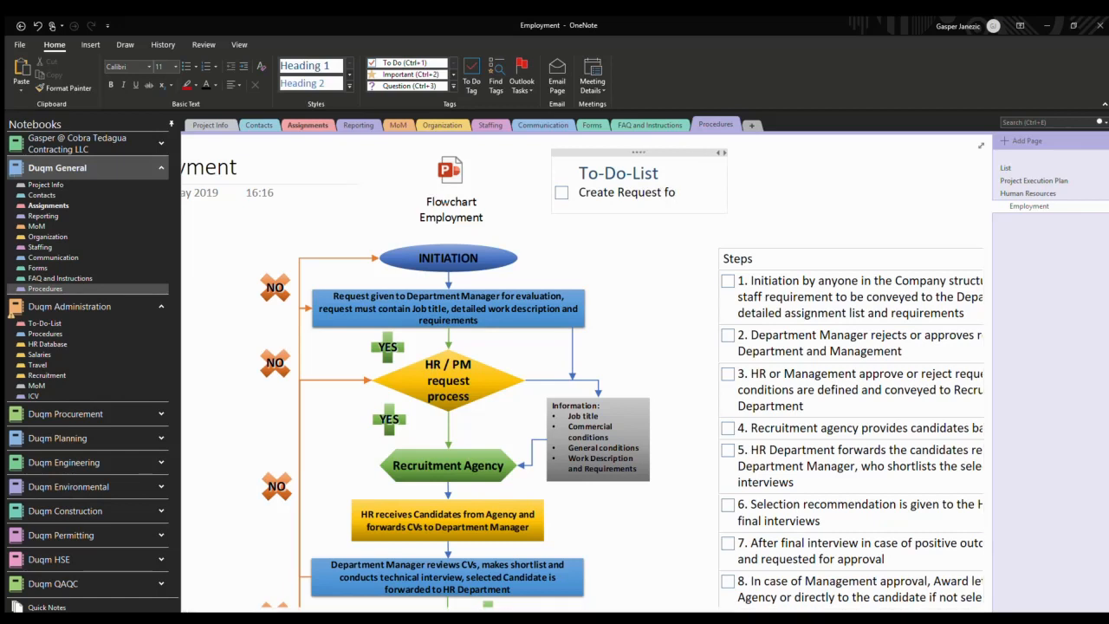
text(rm for inti)
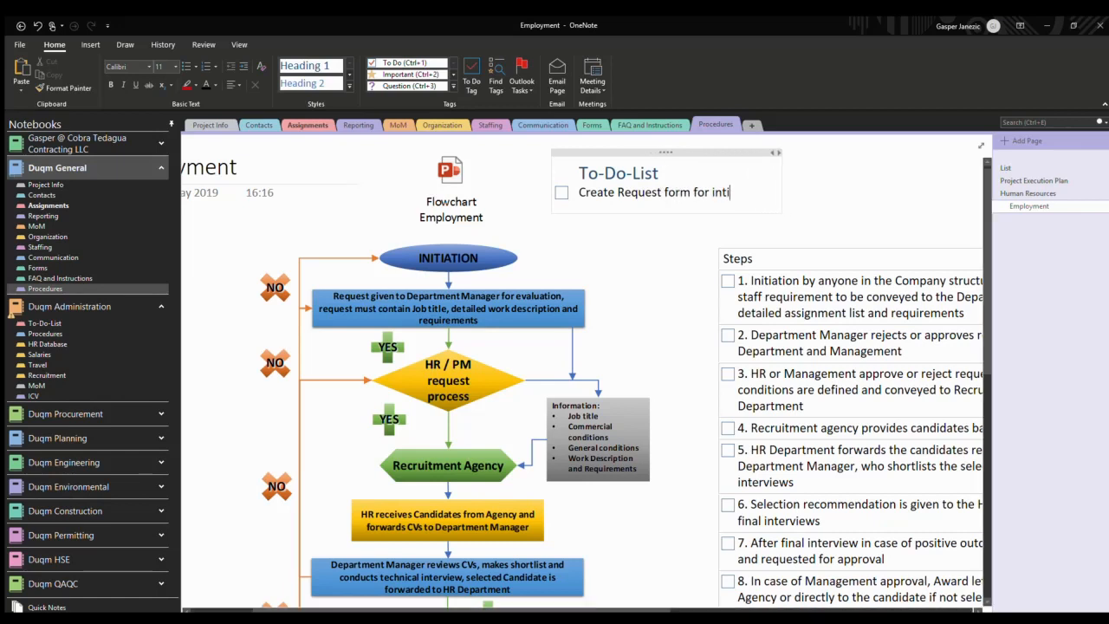
key(BackSpace)
key(BackSpace)
text(itiation)
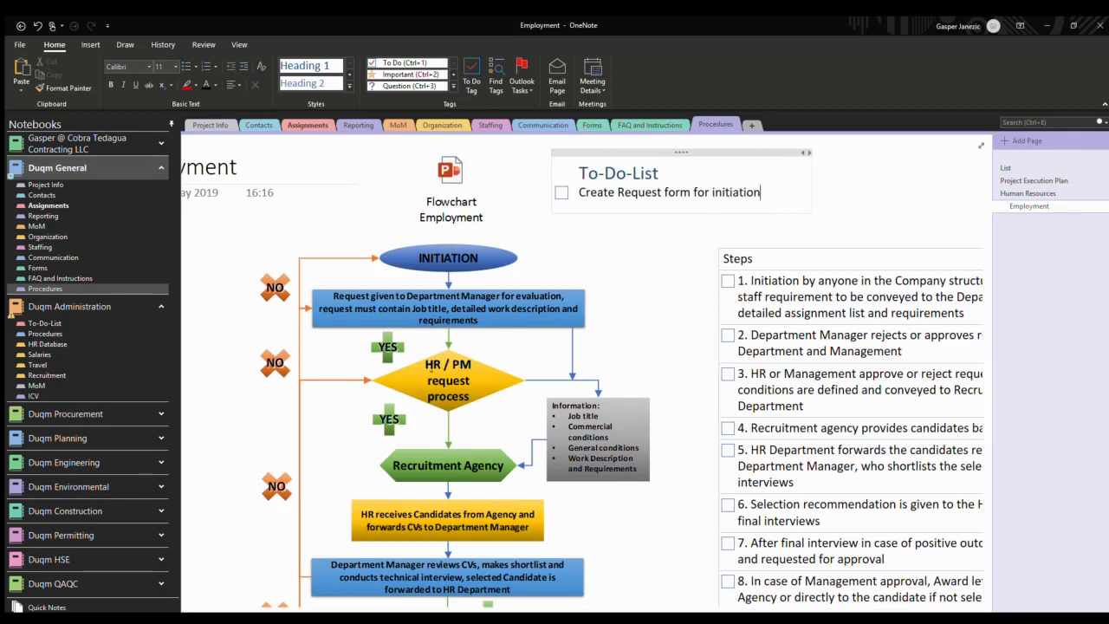
Extend the "Create Request form for initiation" to-do item with "(Job title, Work Description, Requirements)", correcting the spelling of Description
click(597, 287)
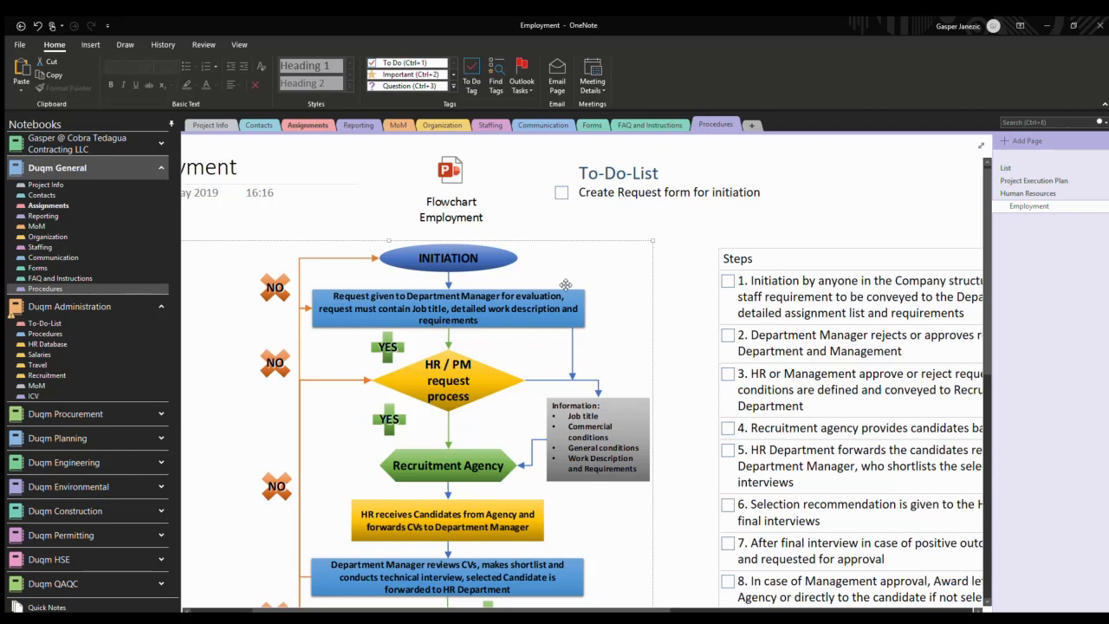
scroll(565, 284, down, 1)
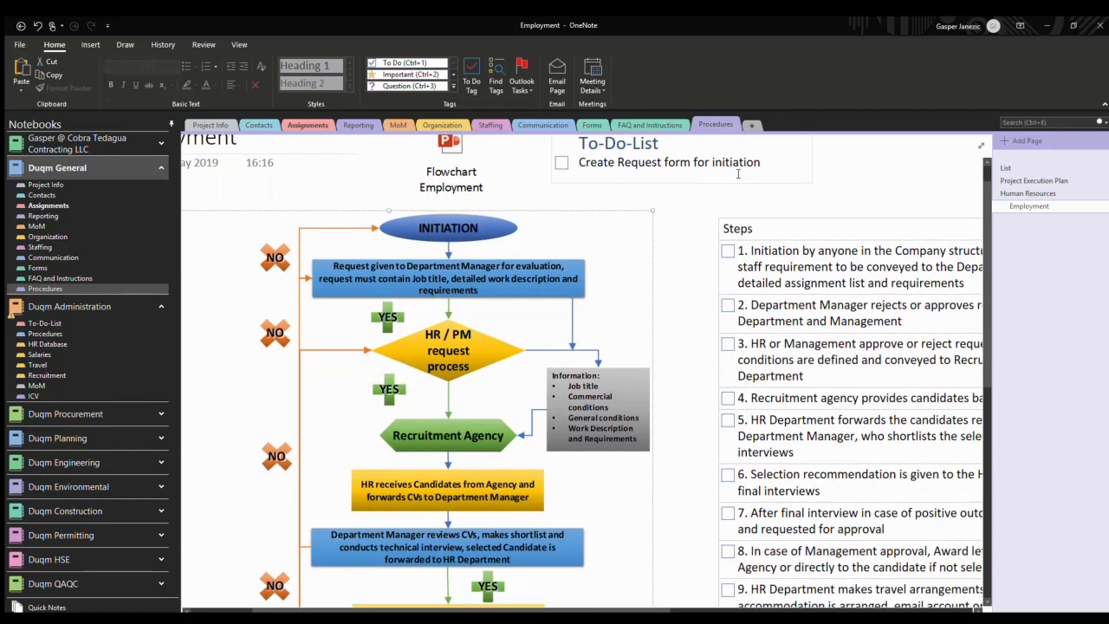
click(766, 164)
text(()
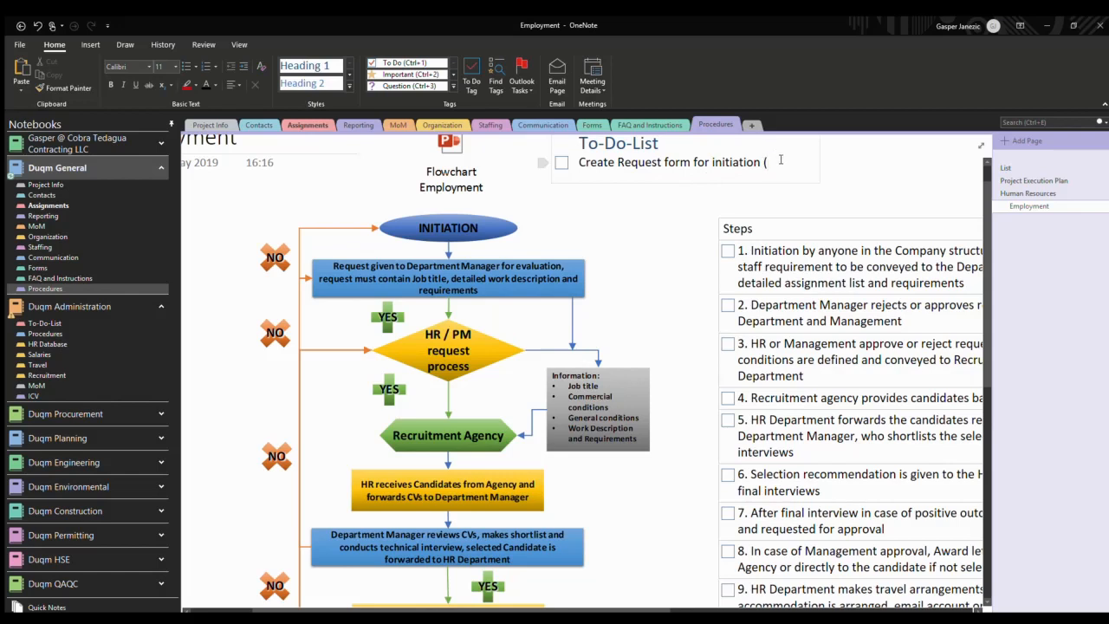
text(Job titl)
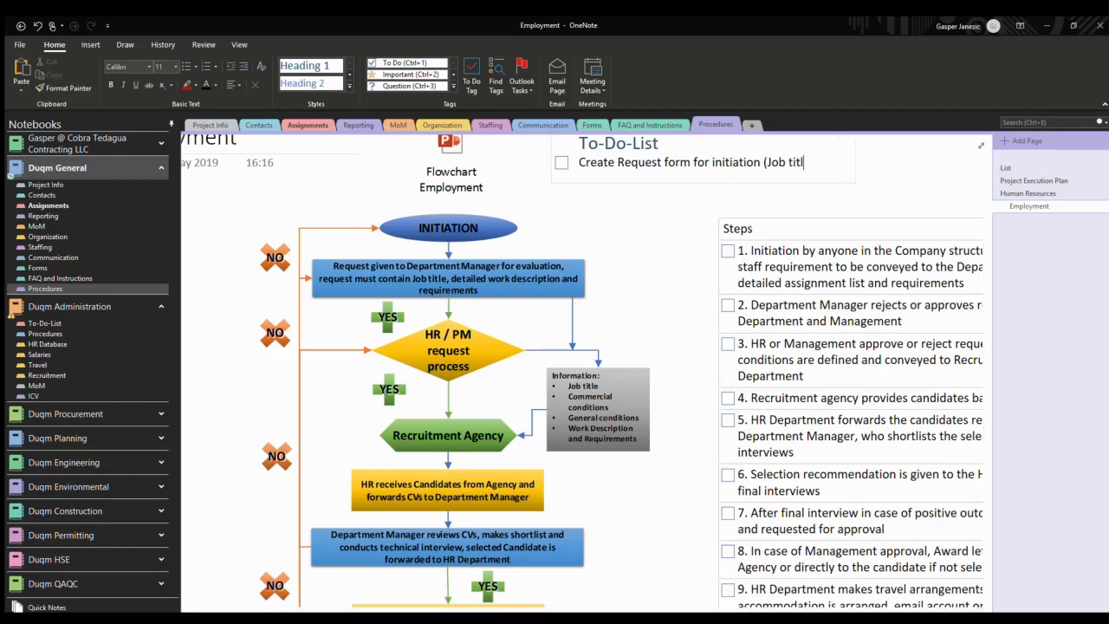
text(e, Work Desription,)
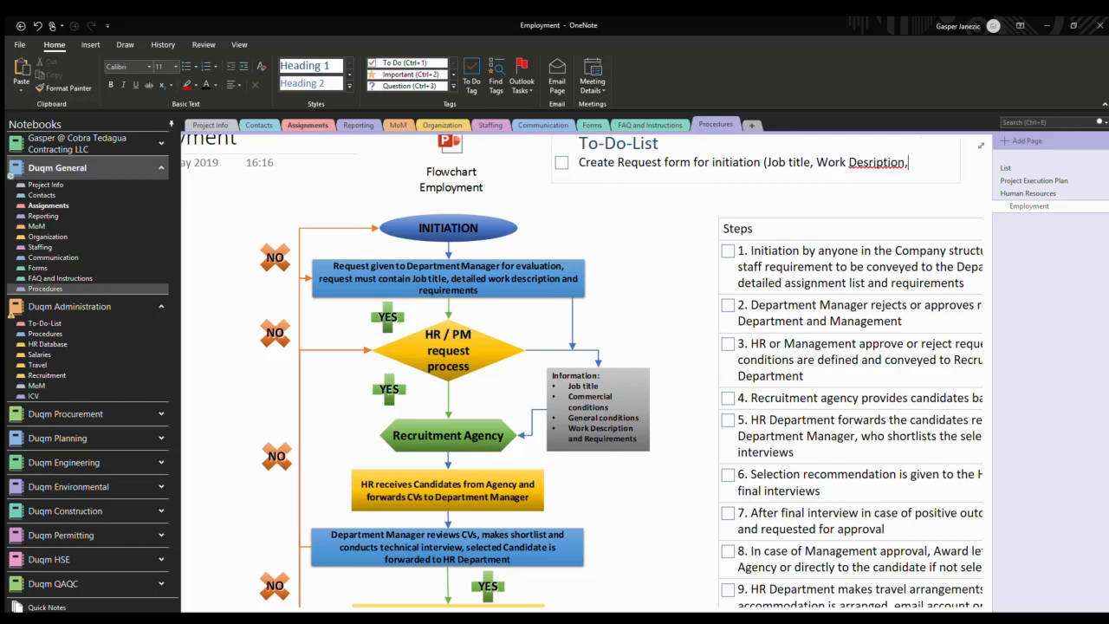
text( Requirem ents))
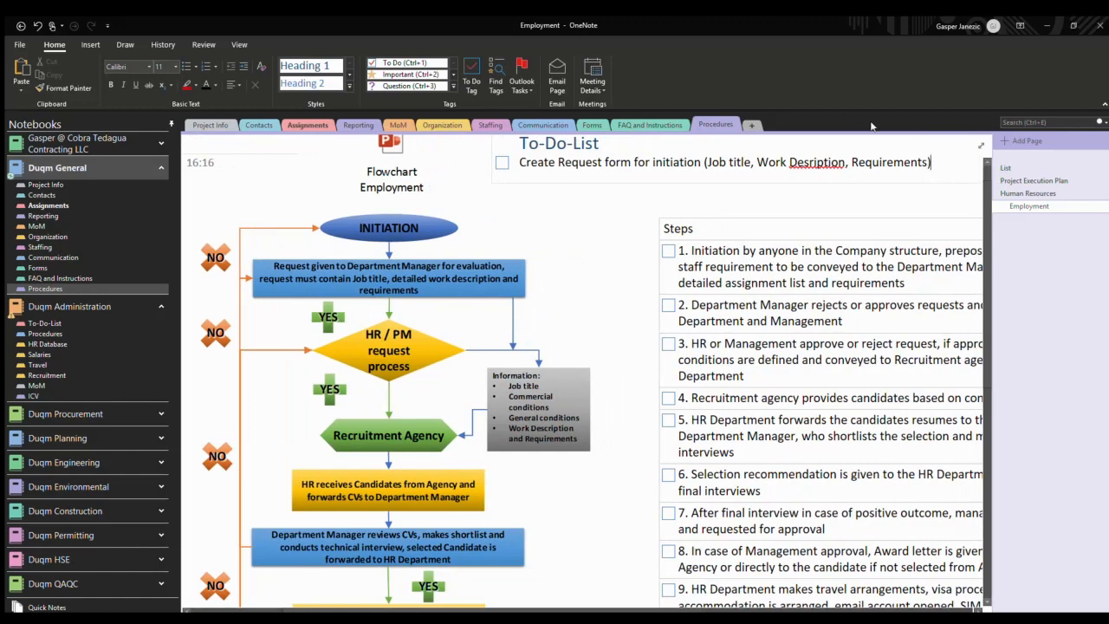
click(809, 163)
text(c)
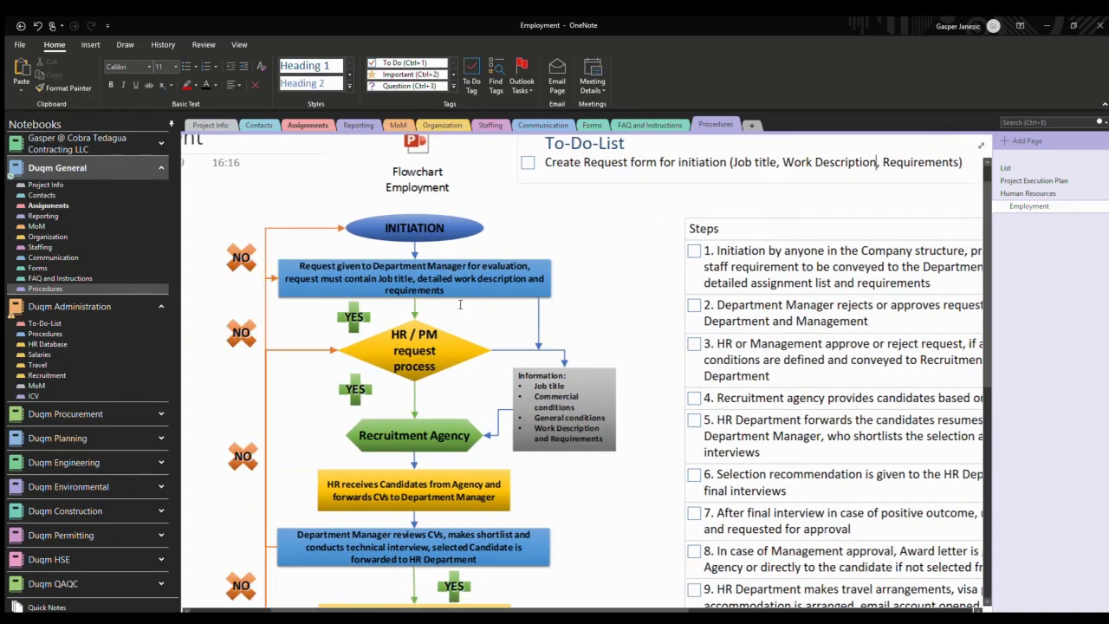
Examine the employment flowchart from initiation to the PM request process against the numbered steps table and the to-do item
scroll(460, 304, left, 3)
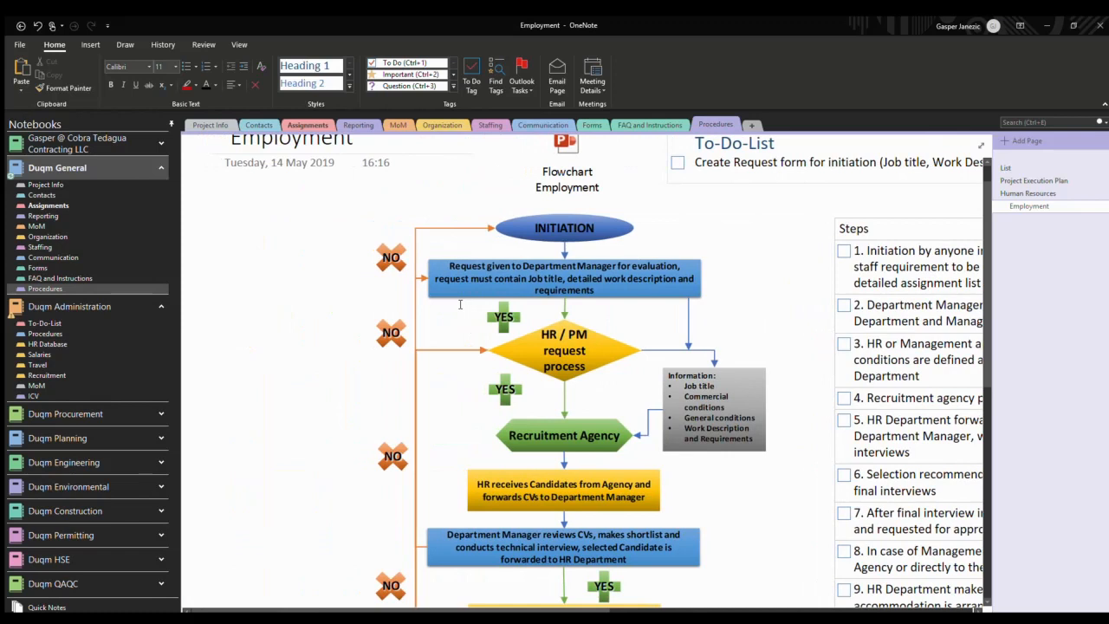
scroll(460, 304, down, 3)
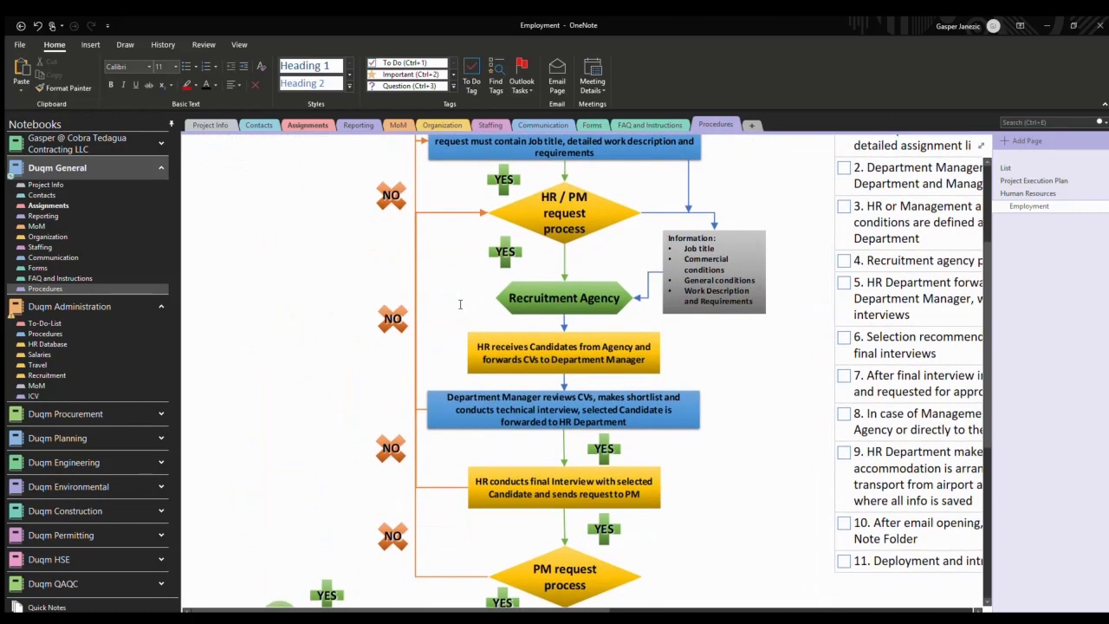
scroll(460, 304, right, 3)
scroll(460, 304, up, 5)
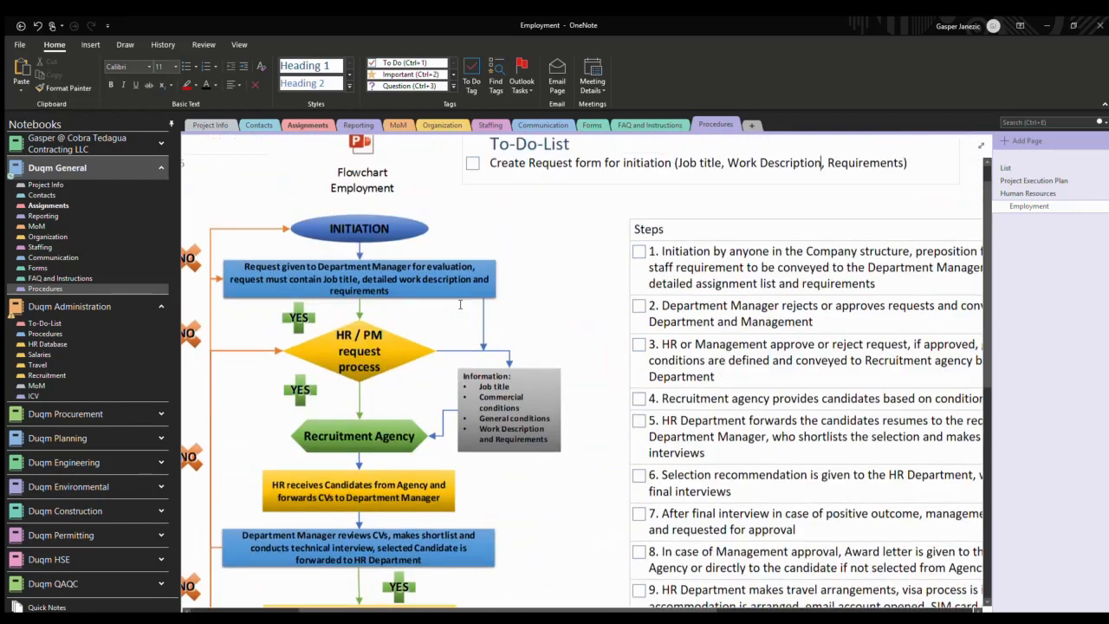
scroll(460, 304, left, 1)
scroll(460, 304, left, 3)
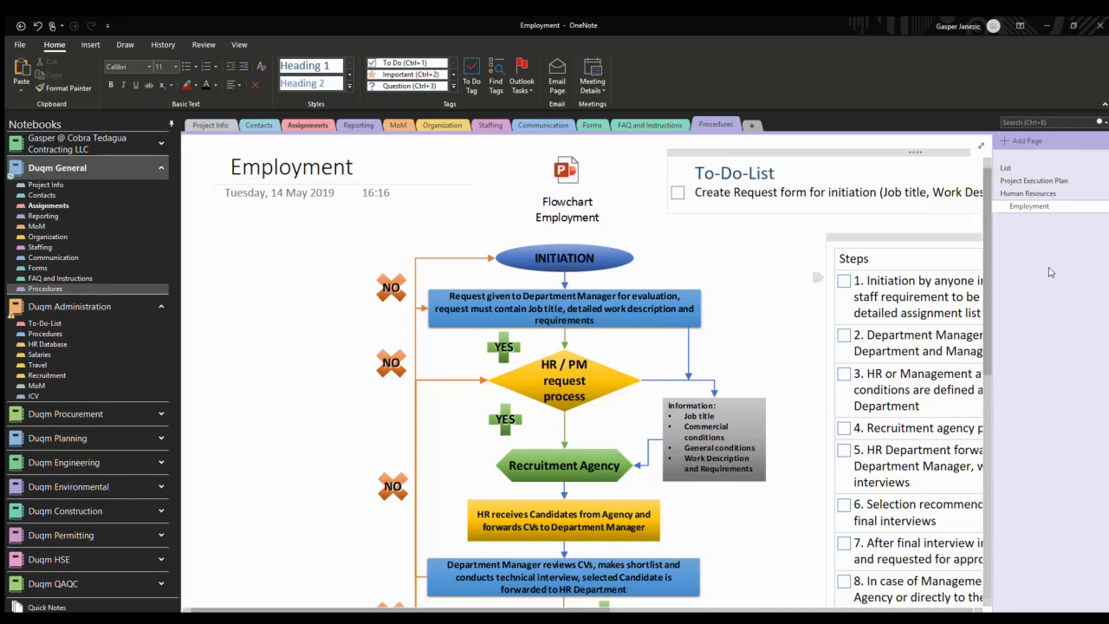
scroll(684, 341, right, 3)
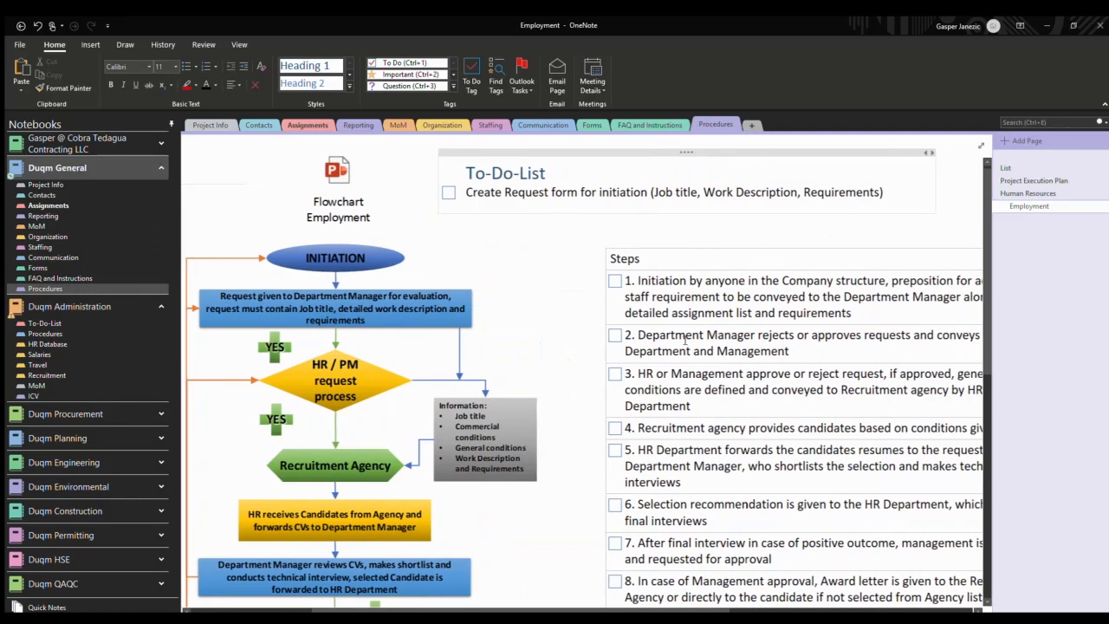
scroll(684, 341, down, 5)
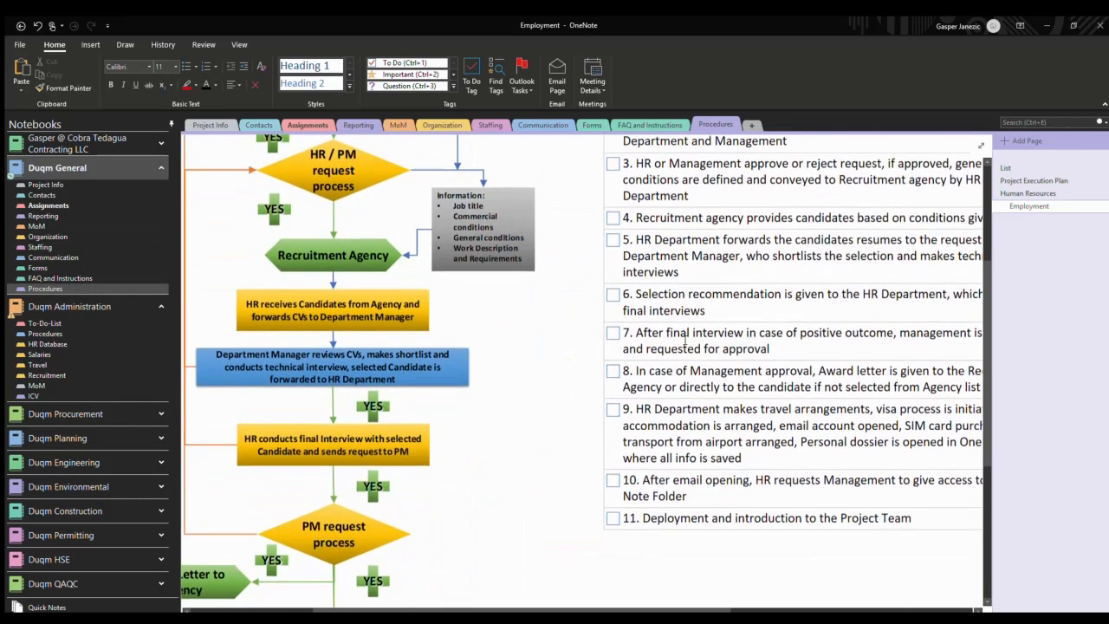
scroll(684, 340, up, 4)
scroll(684, 340, up, 1)
scroll(684, 341, left, 3)
scroll(685, 340, right, 5)
scroll(684, 340, right, 1)
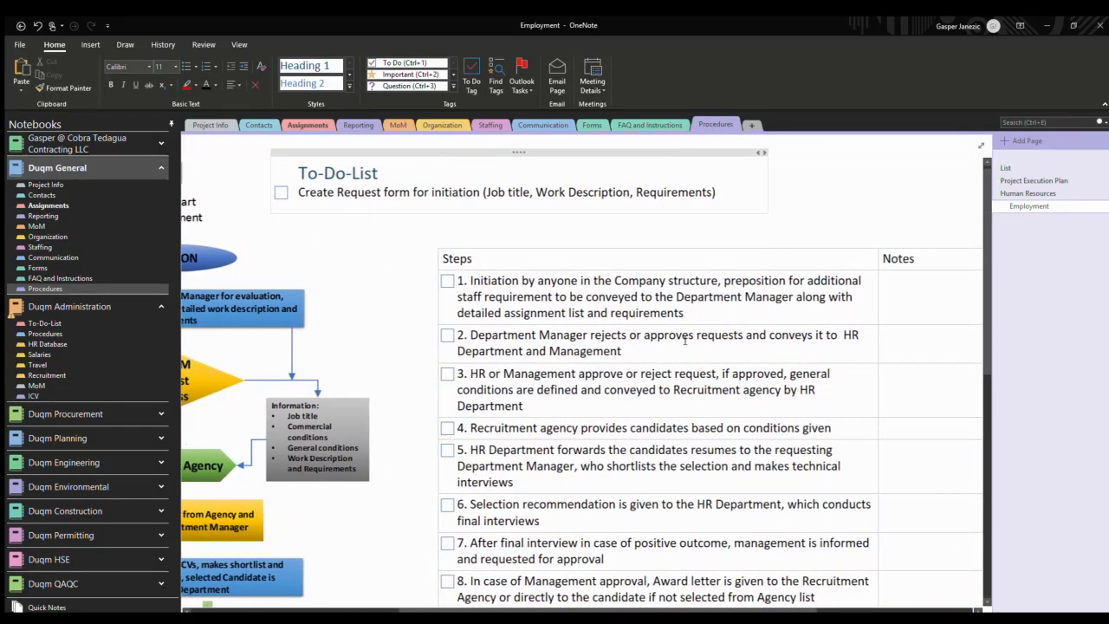
scroll(684, 341, left, 3)
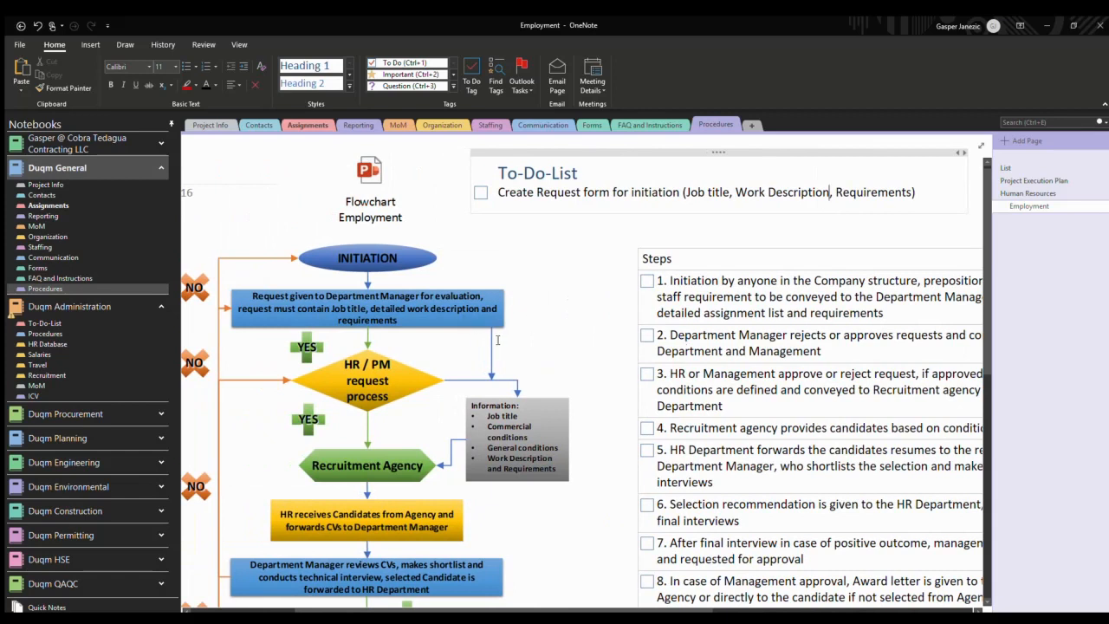
scroll(498, 340, left, 4)
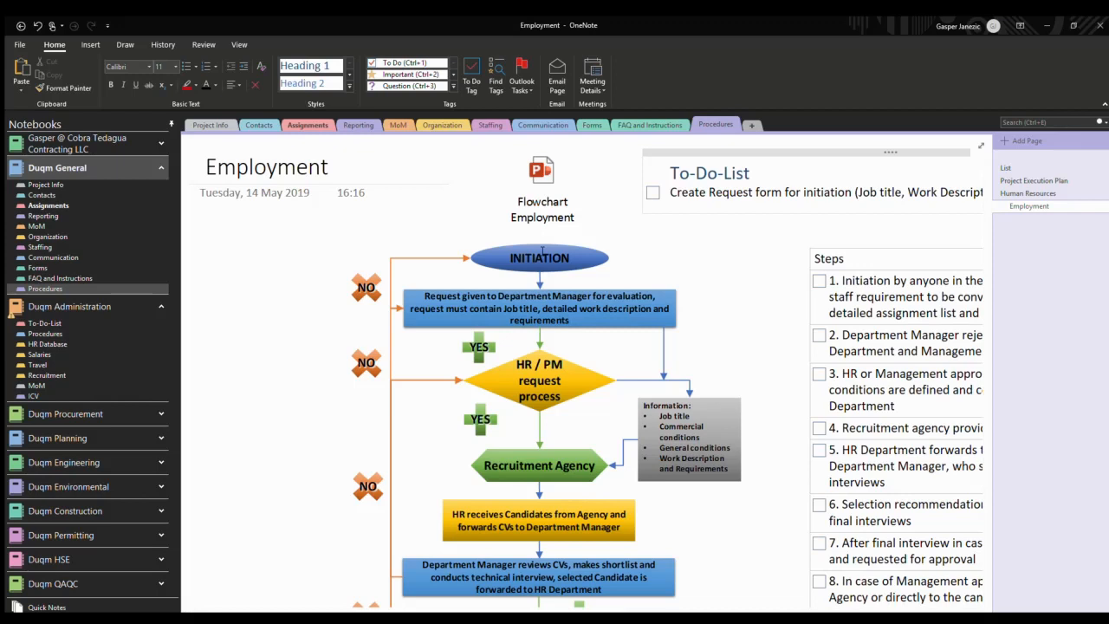
scroll(542, 251, right, 5)
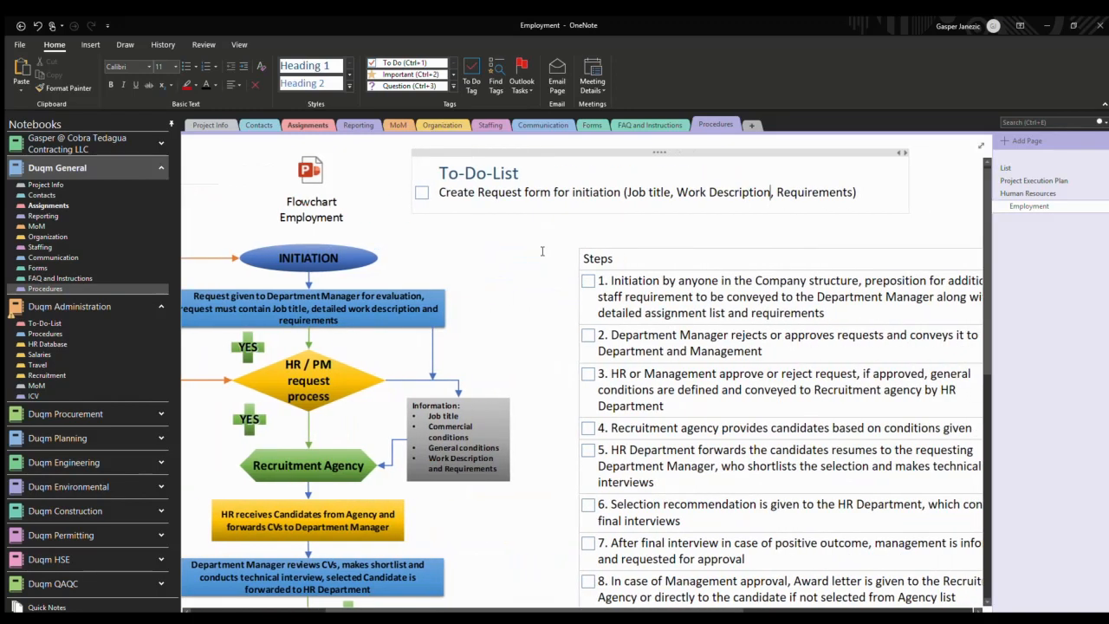
Examine the initiation, selection, decision and deployment routes drawn on the contractors project team diagram, and return to an overview of the page
scroll(542, 251, down, 10)
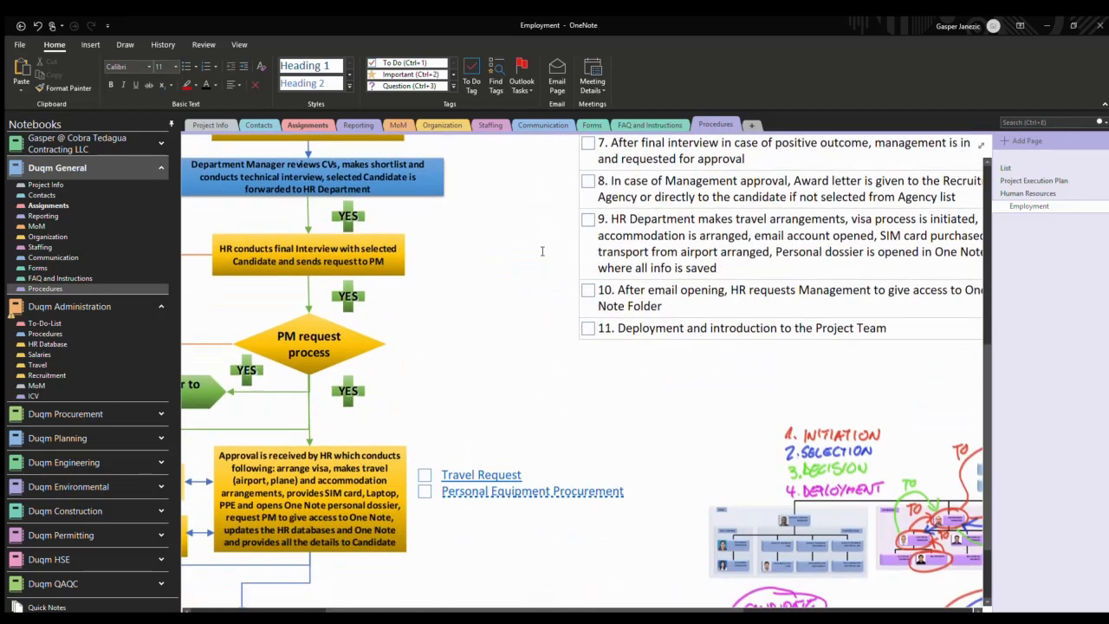
scroll(542, 252, right, 10)
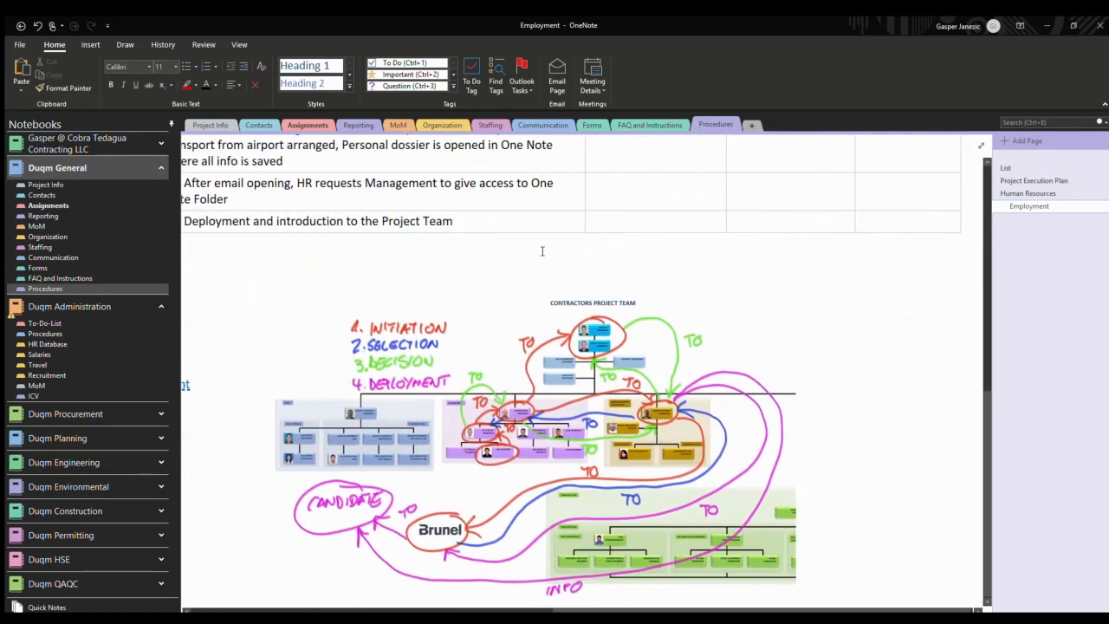
scroll(508, 452, up, 4)
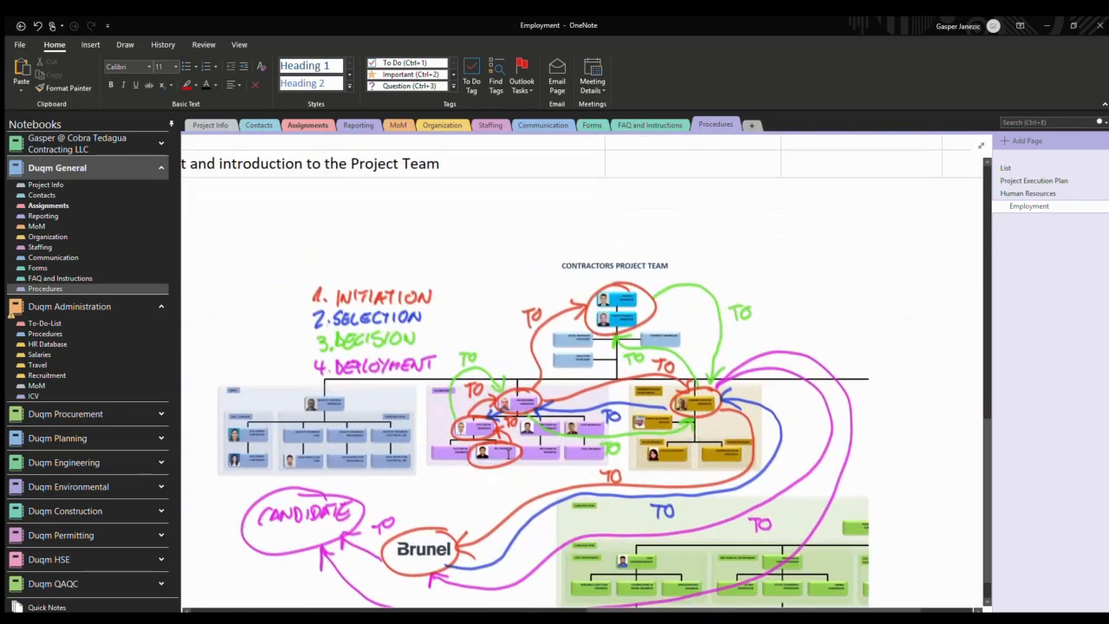
scroll(508, 452, up, 1)
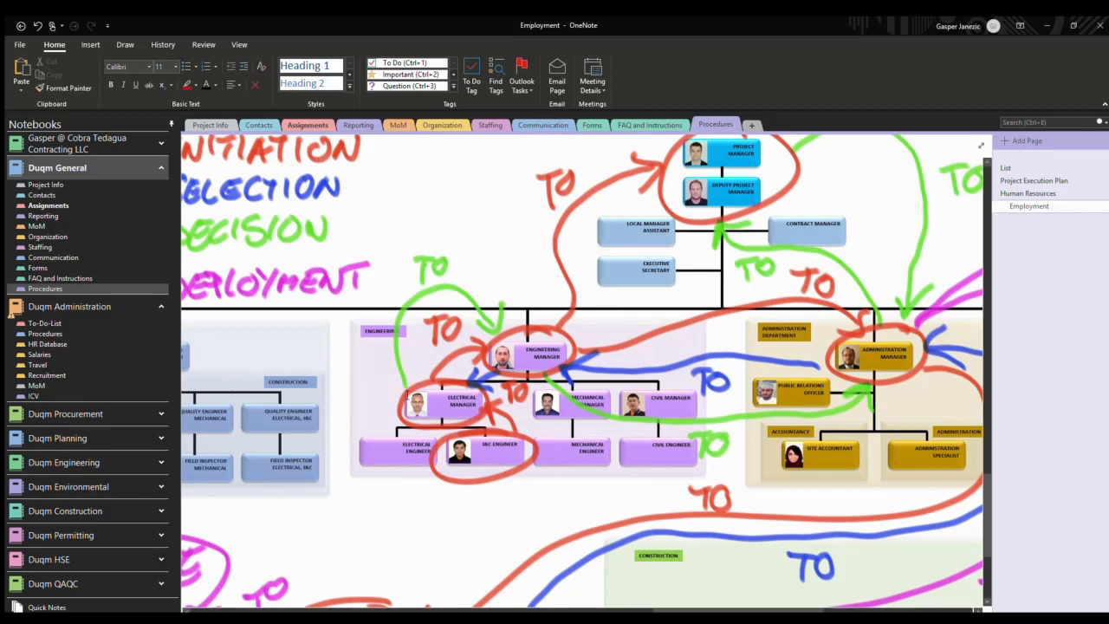
scroll(450, 400, up, 3)
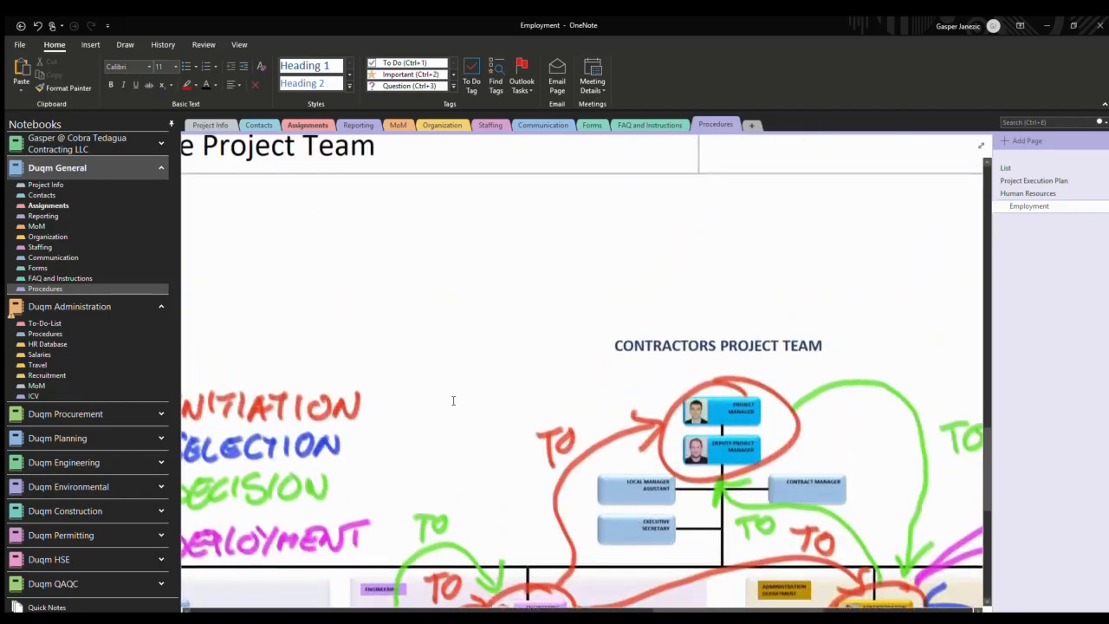
scroll(452, 404, down, 5)
scroll(452, 404, up, 3)
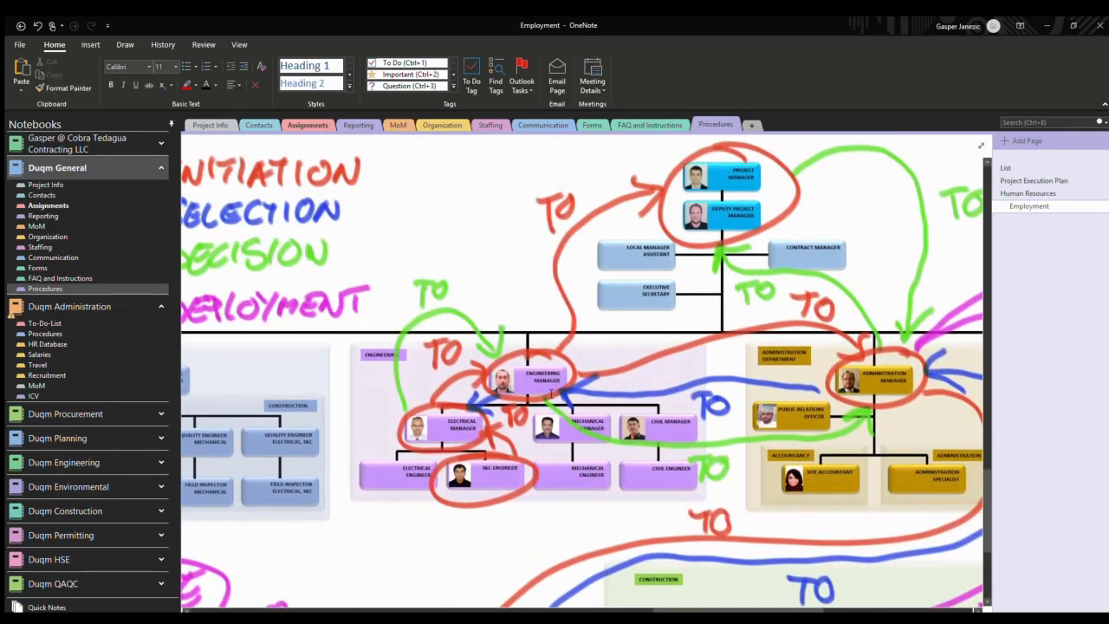
scroll(551, 394, up, 1)
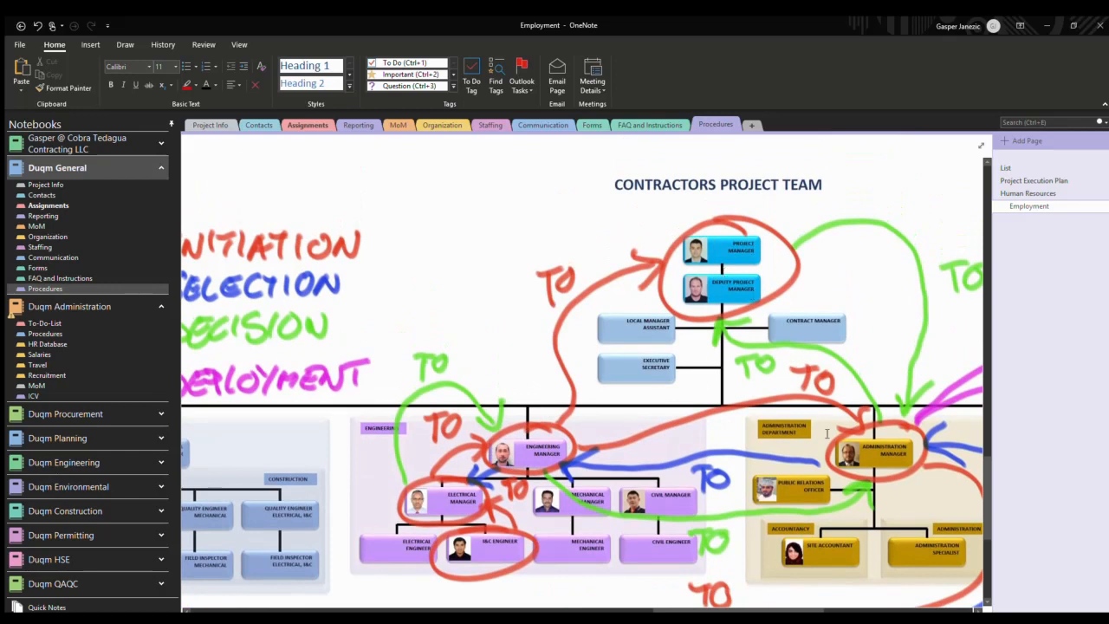
scroll(577, 390, down, 8)
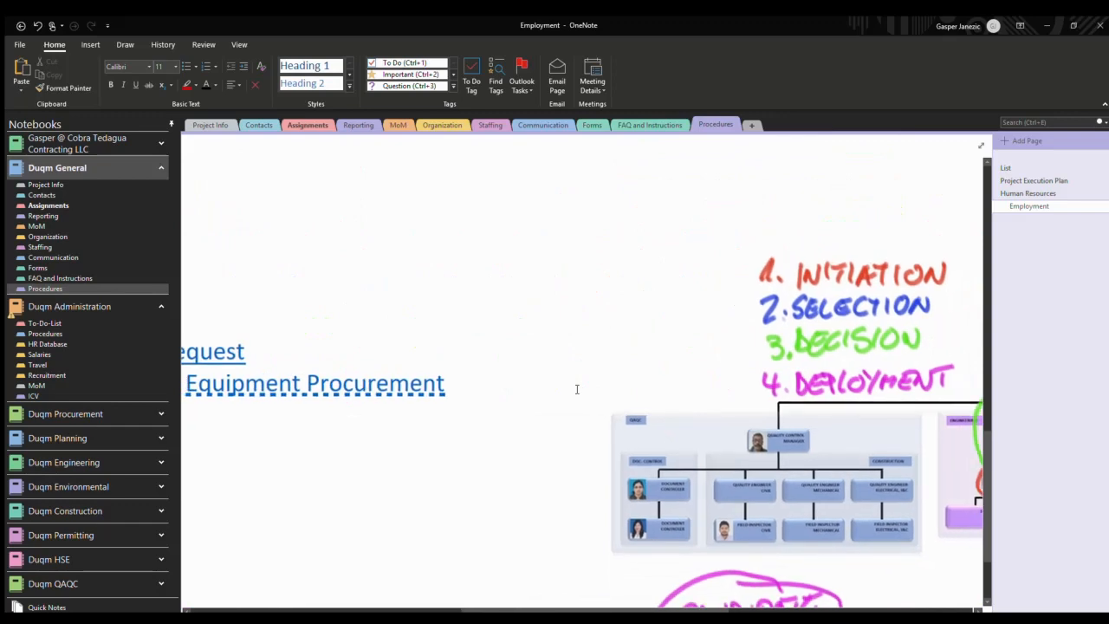
scroll(576, 389, down, 5)
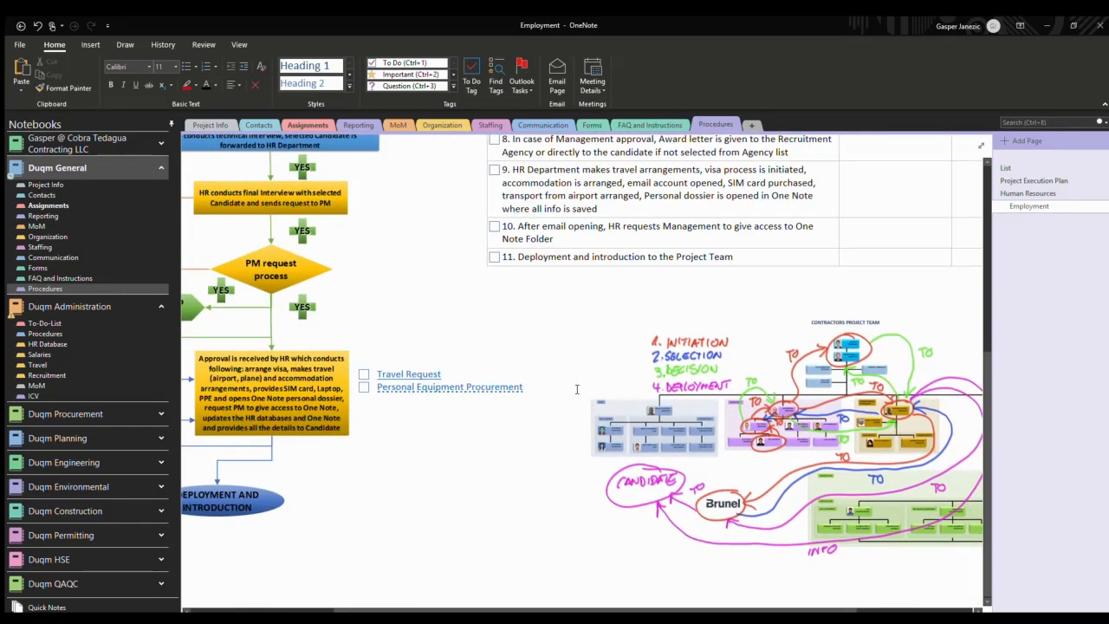
scroll(576, 388, down, 2)
scroll(576, 389, up, 3)
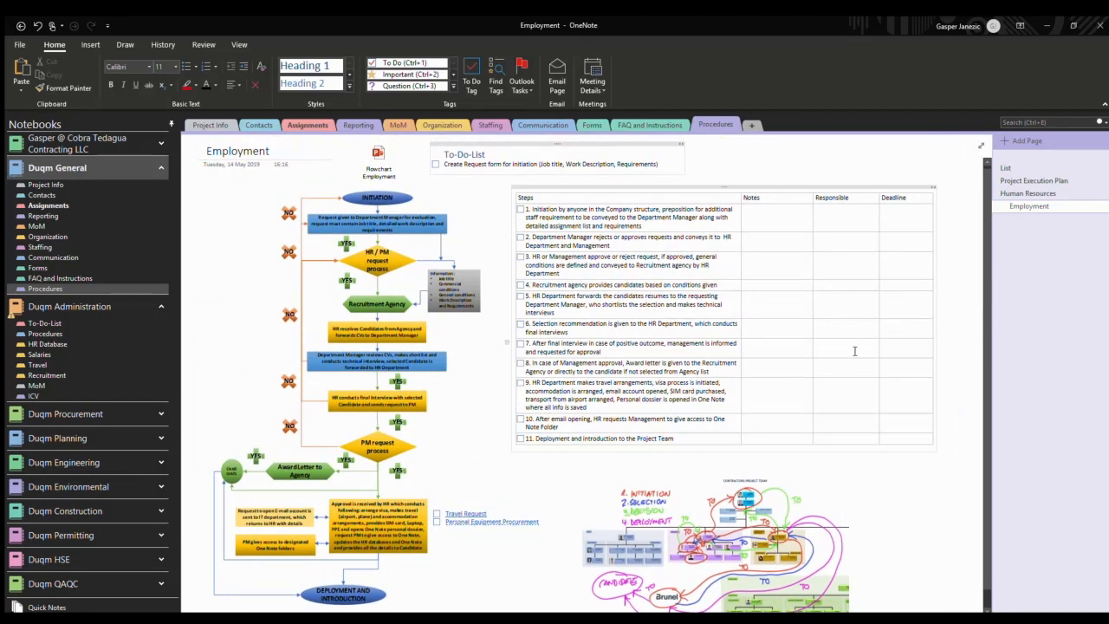
Copy the Employment page and add a page titled "QA/QC Supervisor" in the Recruitment section of the Duqm Administration notebook
click(1015, 206)
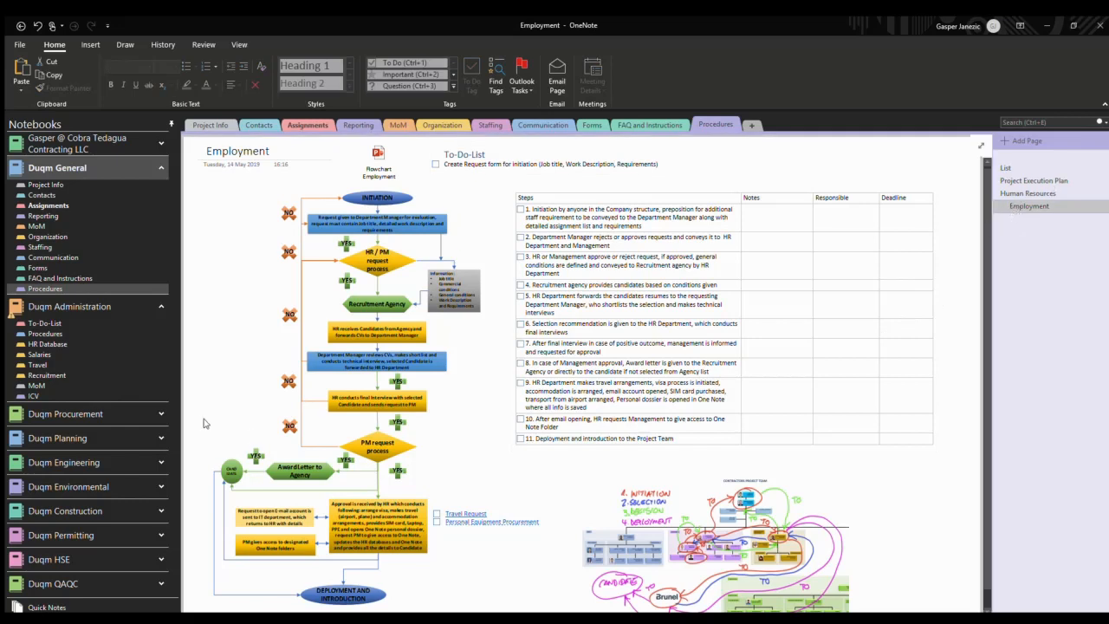
click(68, 371)
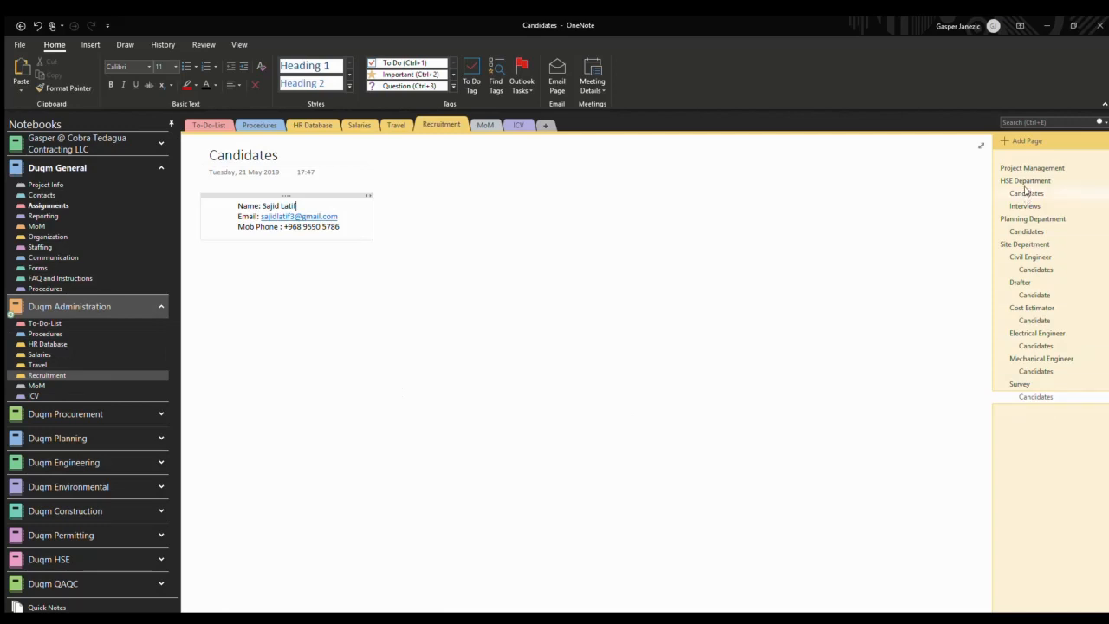
click(1016, 141)
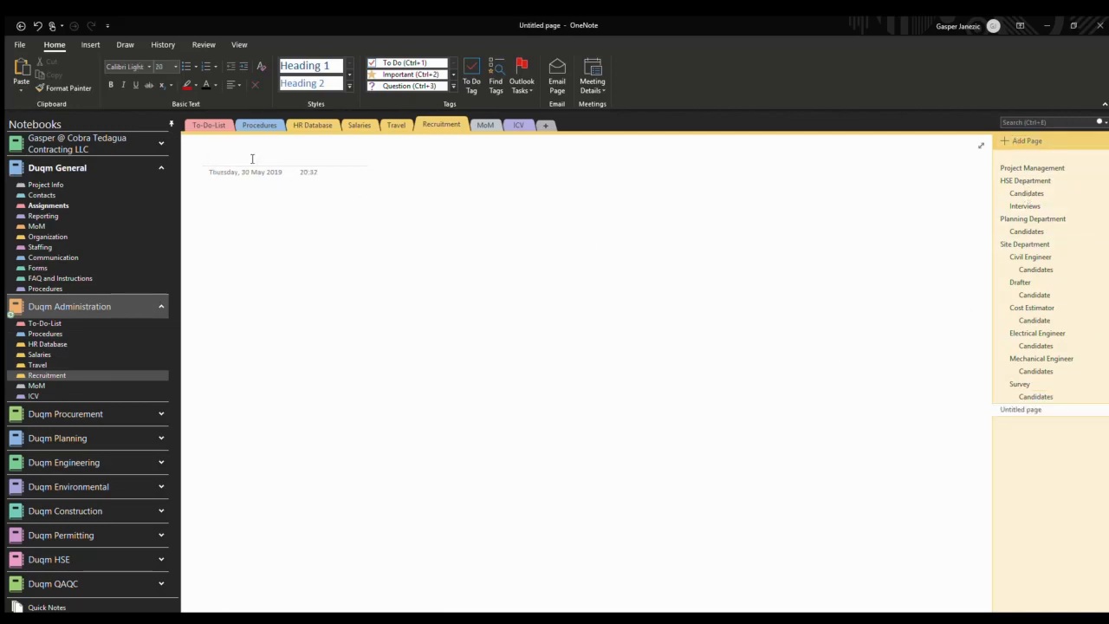
text(QA/)
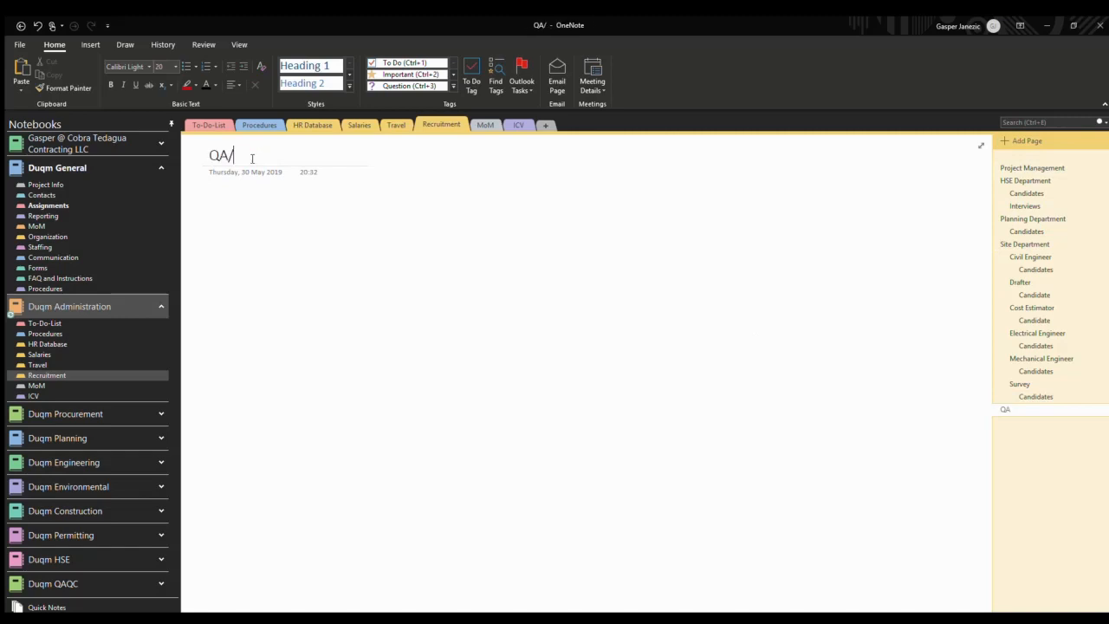
text(QC Supervis)
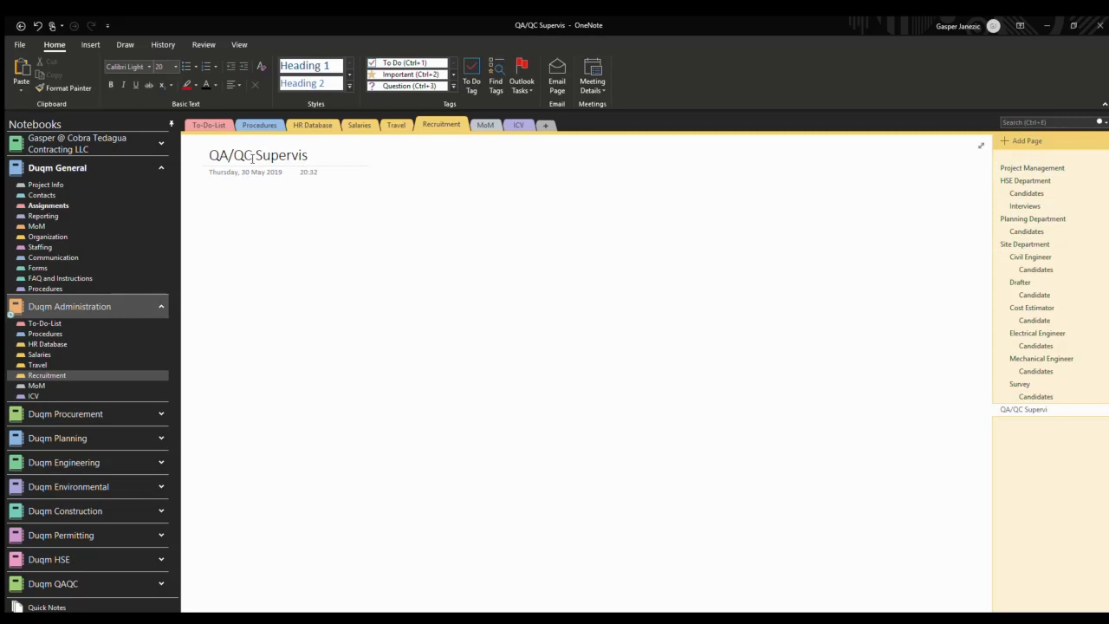
text(or)
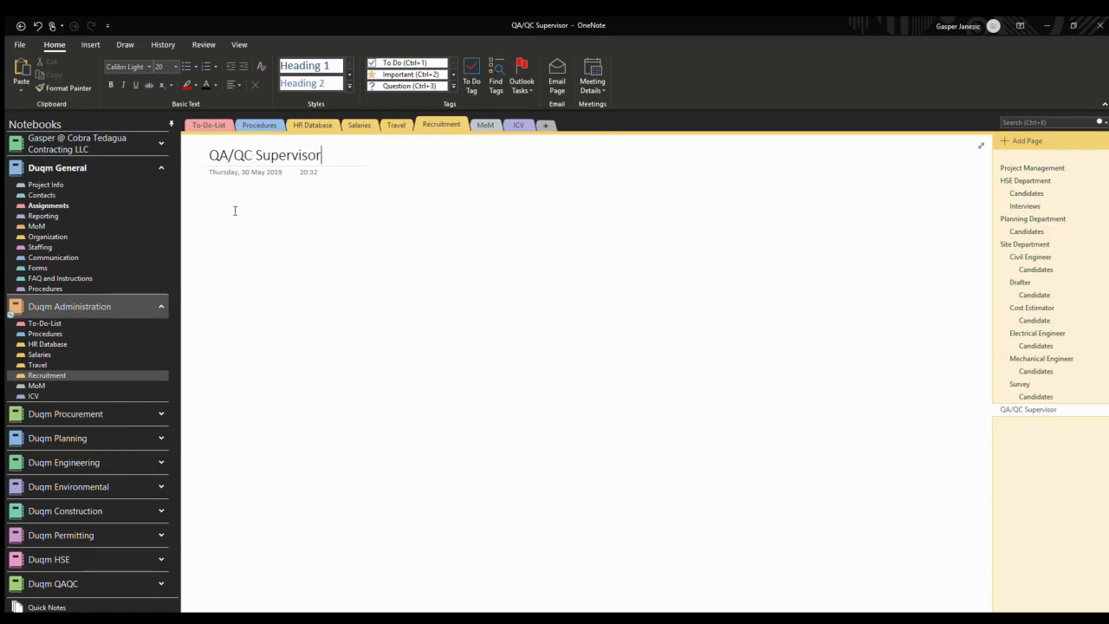
Paste the copied Employment page below the QA/QC Supervisor page and select it in the page list
click(1041, 430)
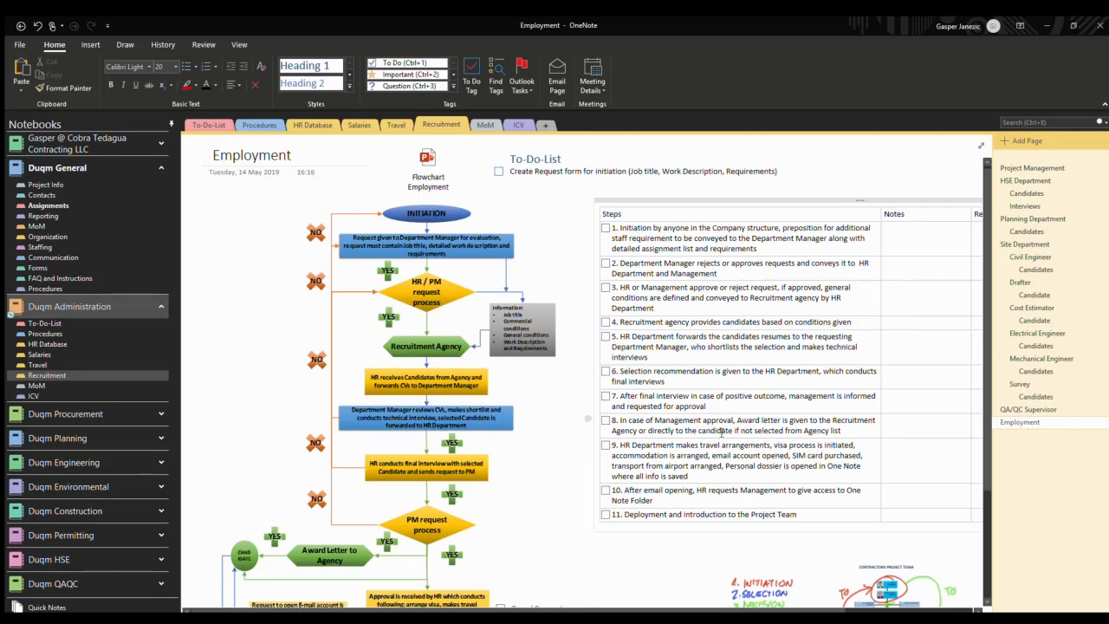
click(1039, 422)
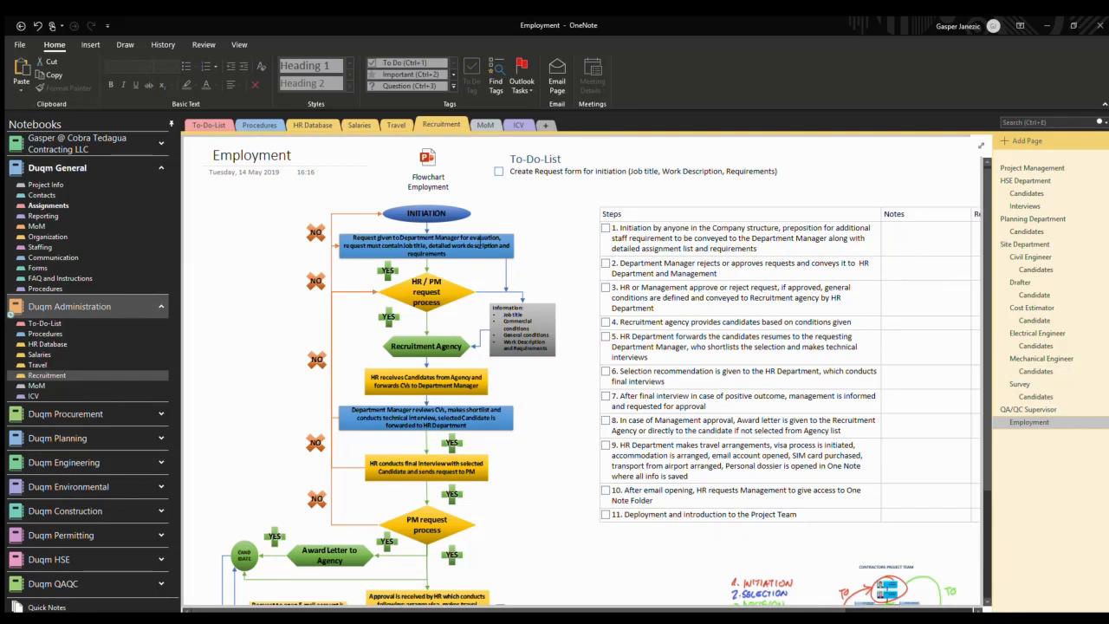
Delete the flowchart image, the "Flowchart Employment" attachment and the To-Do-List block from the copied Employment page
key(Delete)
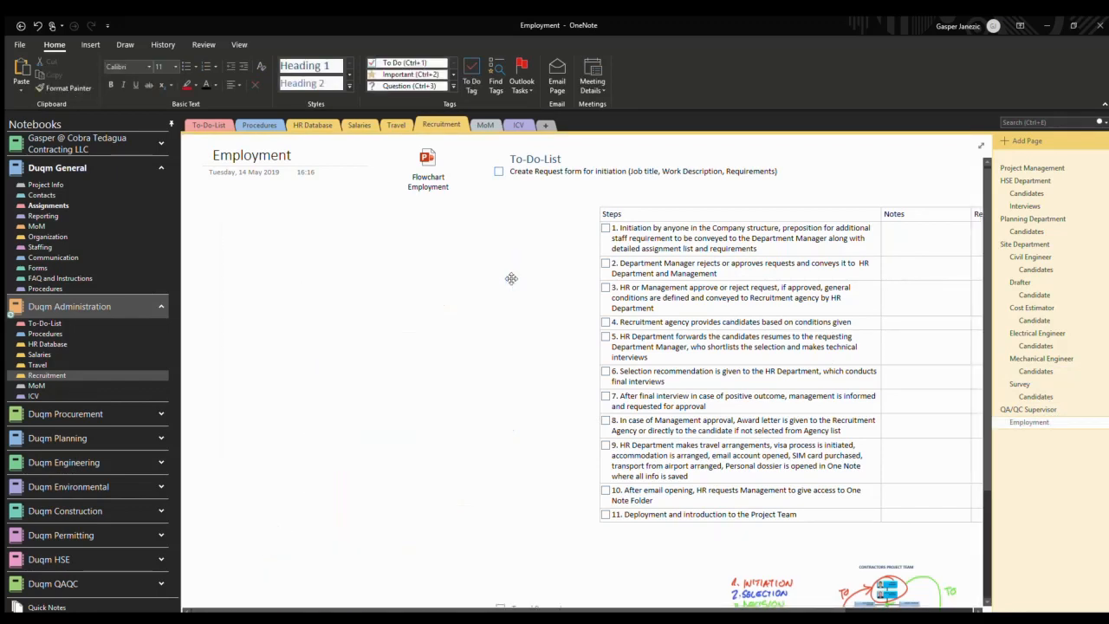
click(431, 162)
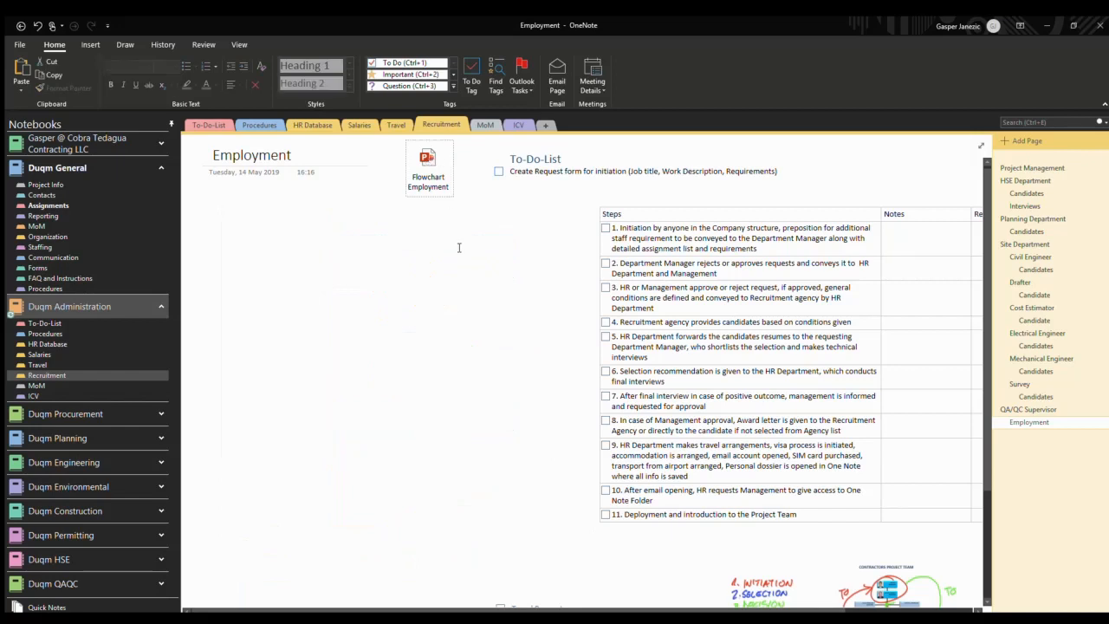
key(Delete)
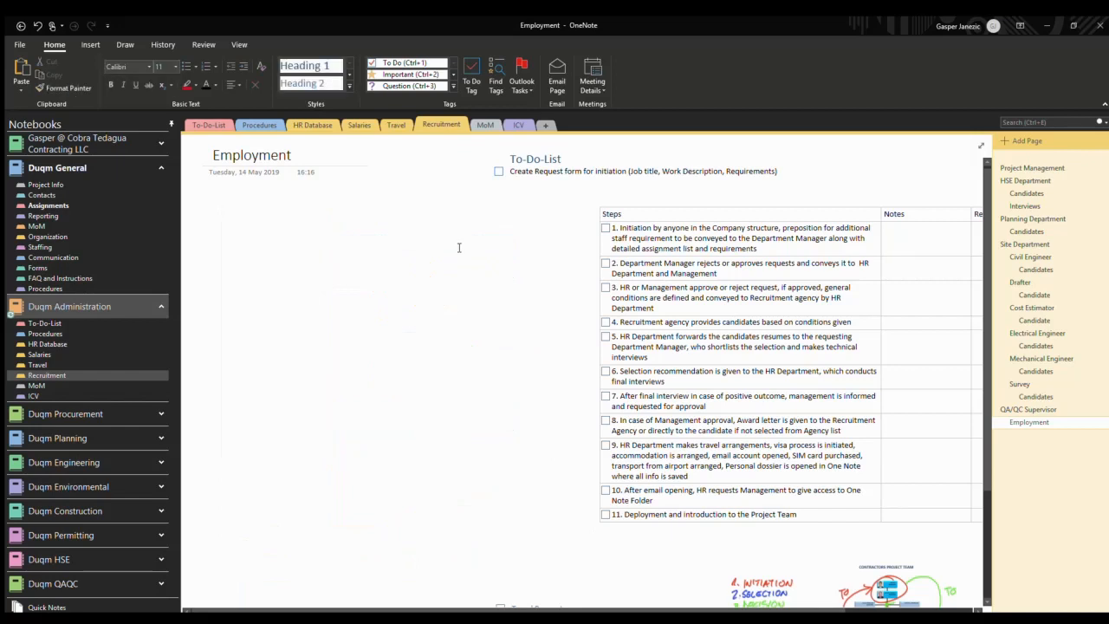
click(595, 144)
key(Delete)
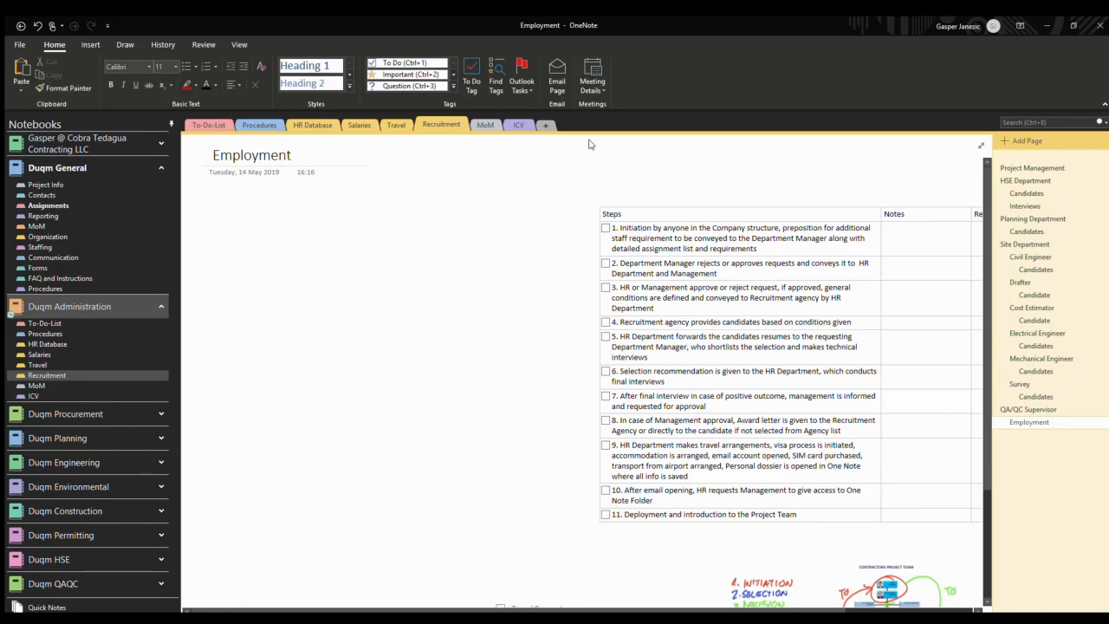
Move the steps table beneath the page title and delete the project team diagram and the form links below it
drag(699, 204, 308, 192)
scroll(414, 292, down, 3)
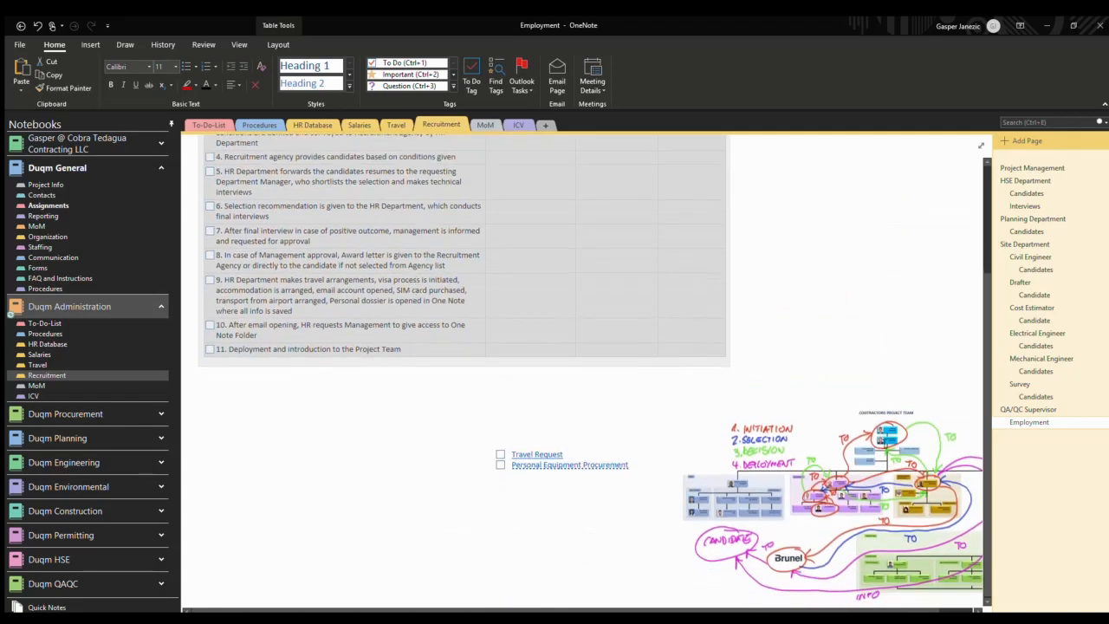
click(900, 446)
key(Delete)
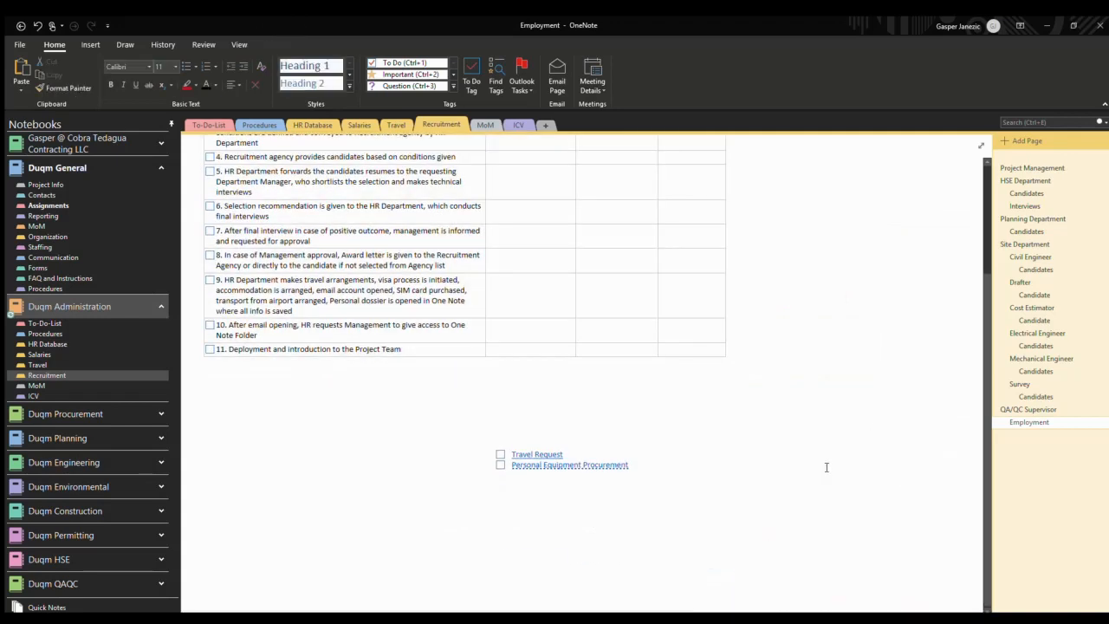
click(572, 446)
key(Delete)
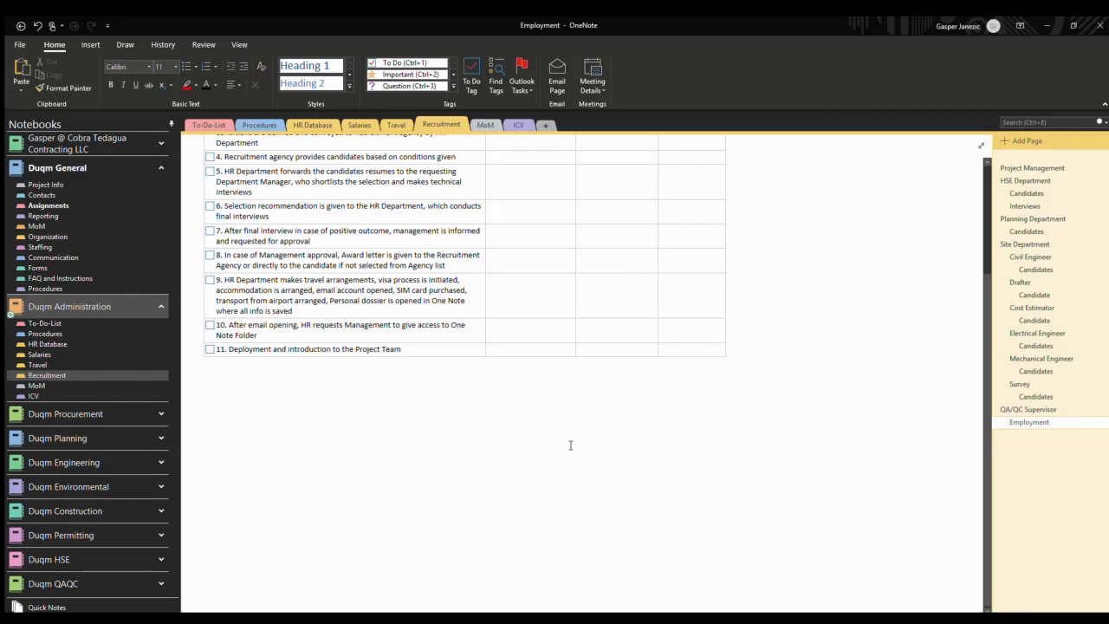
scroll(570, 446, up, 3)
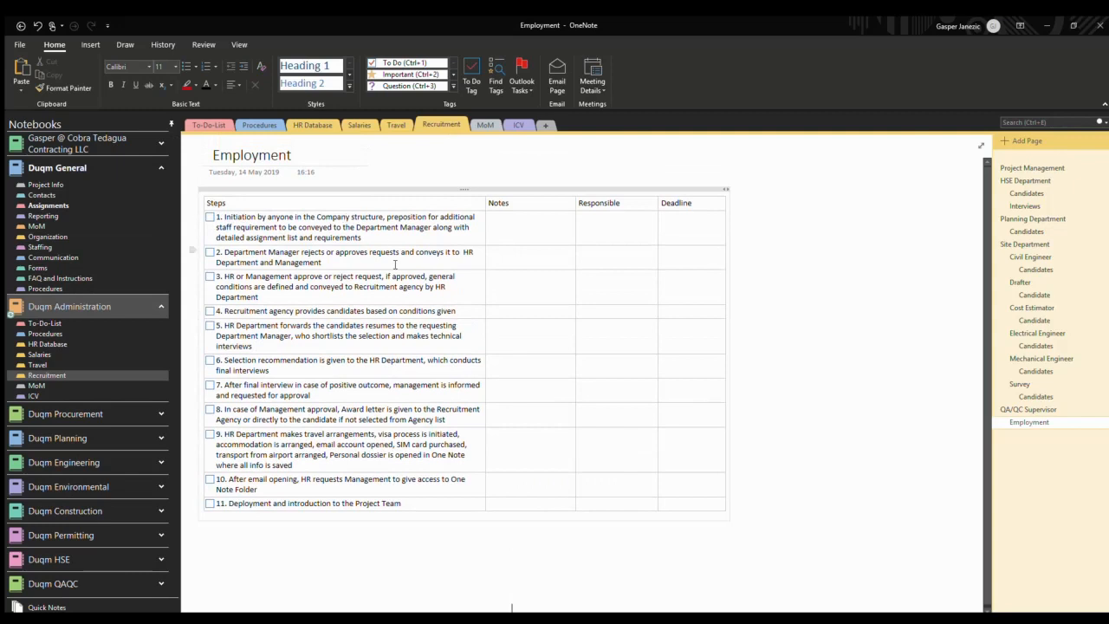
Mark step 1 as done and enter its note "QA/QC Supervisor Name and Surname initiated the request, QA/QC Manager approved"
click(209, 216)
drag(303, 157, 143, 149)
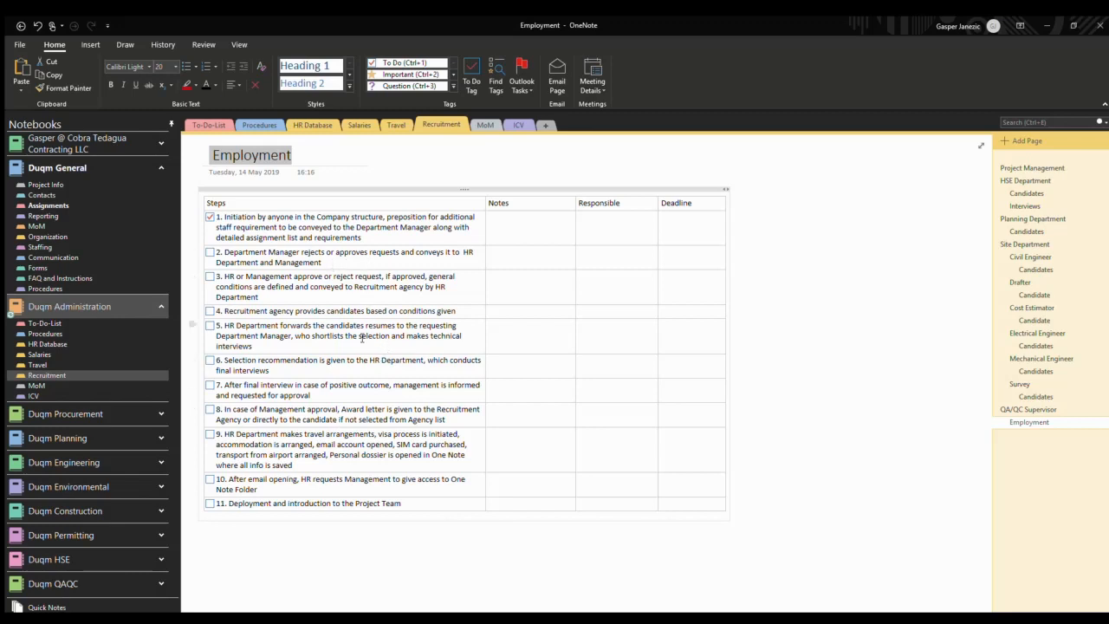
click(348, 384)
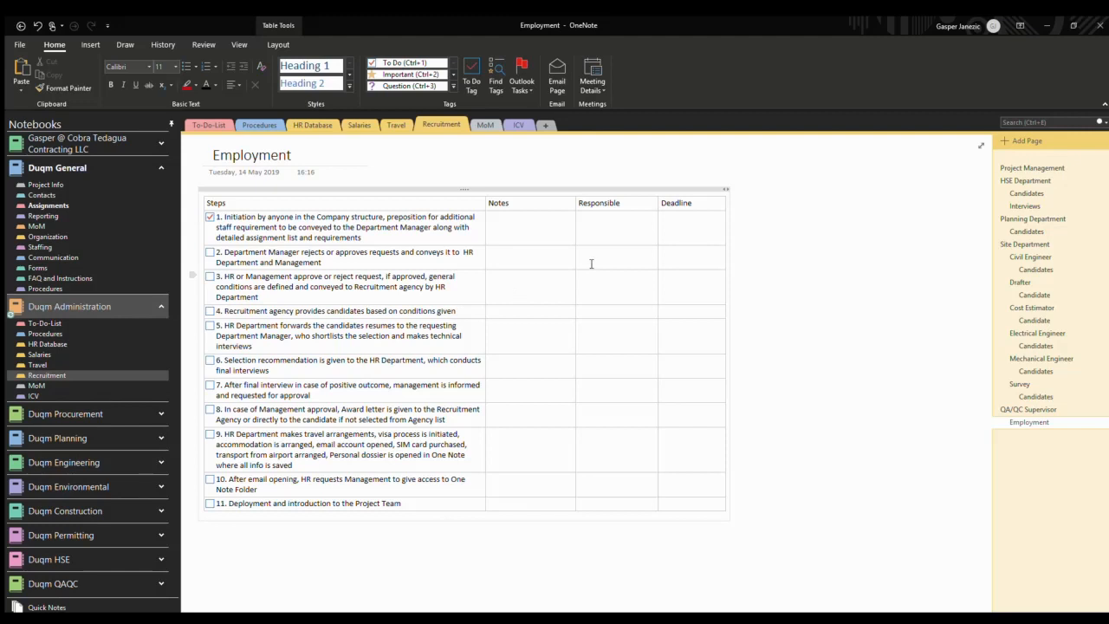
text(Q )
text(/QC Supervisor Name and Surname initiated the request,)
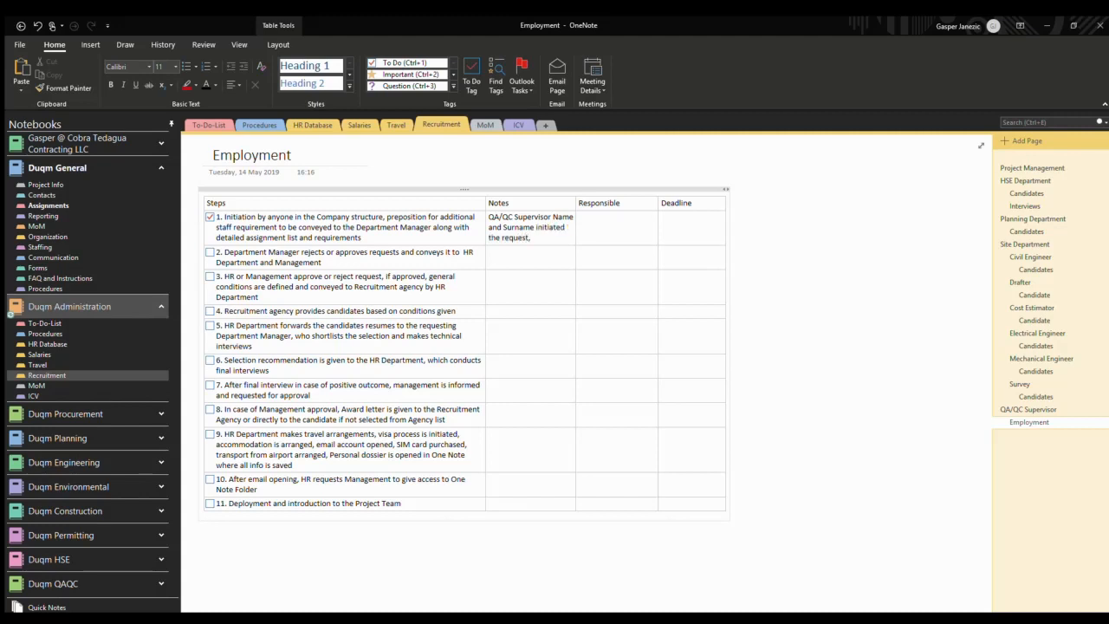
text( QA/QC Manager)
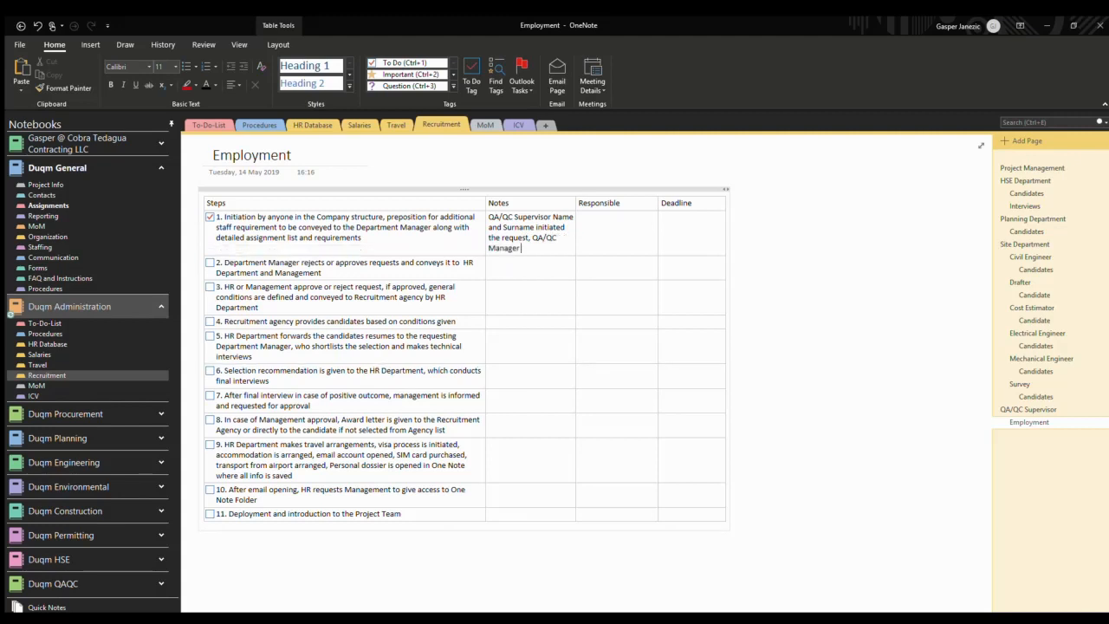
text( approved)
Widen the Notes, Responsible and Deadline columns, and give step 1 the responsible "QA/QC Manager" and deadline "NA"
drag(734, 241, 847, 267)
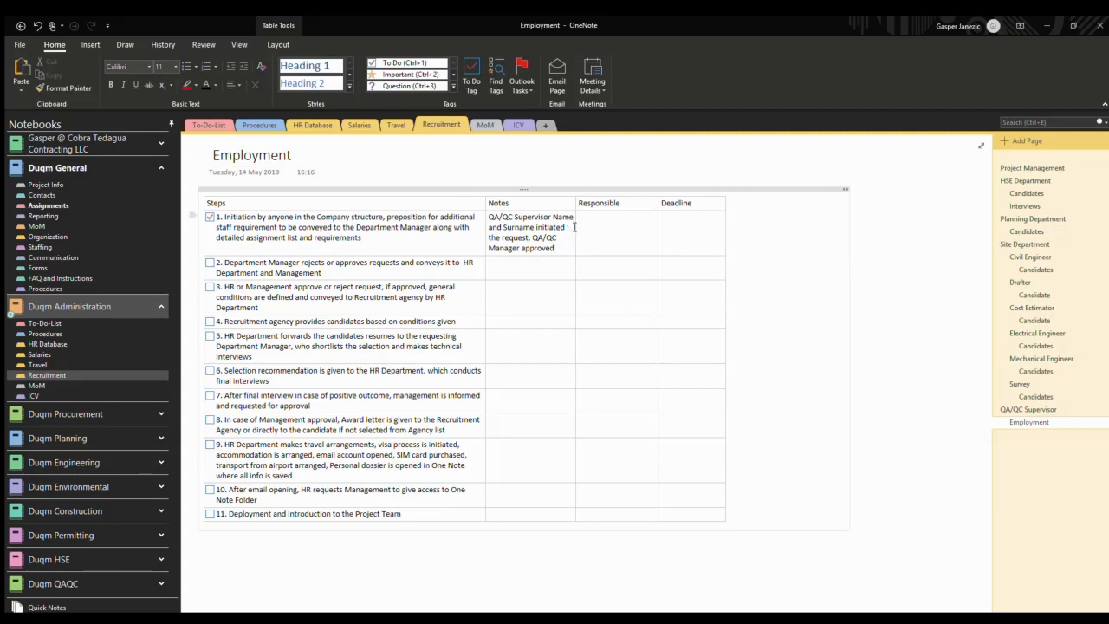
drag(575, 227, 636, 233)
click(650, 238)
text(QA/QC Manager)
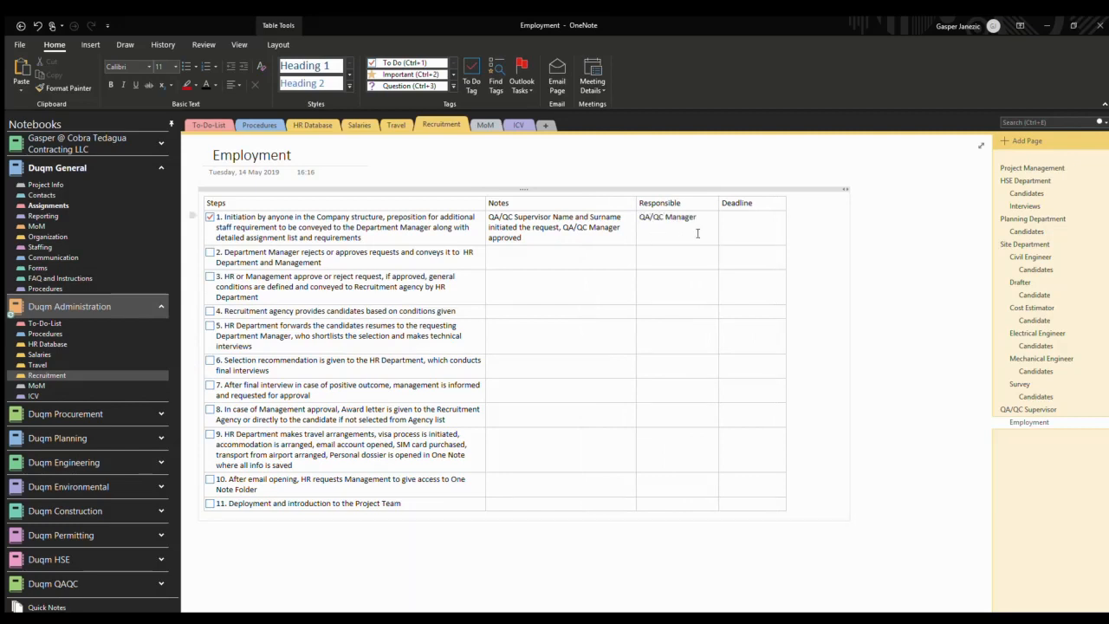
drag(786, 222, 816, 224)
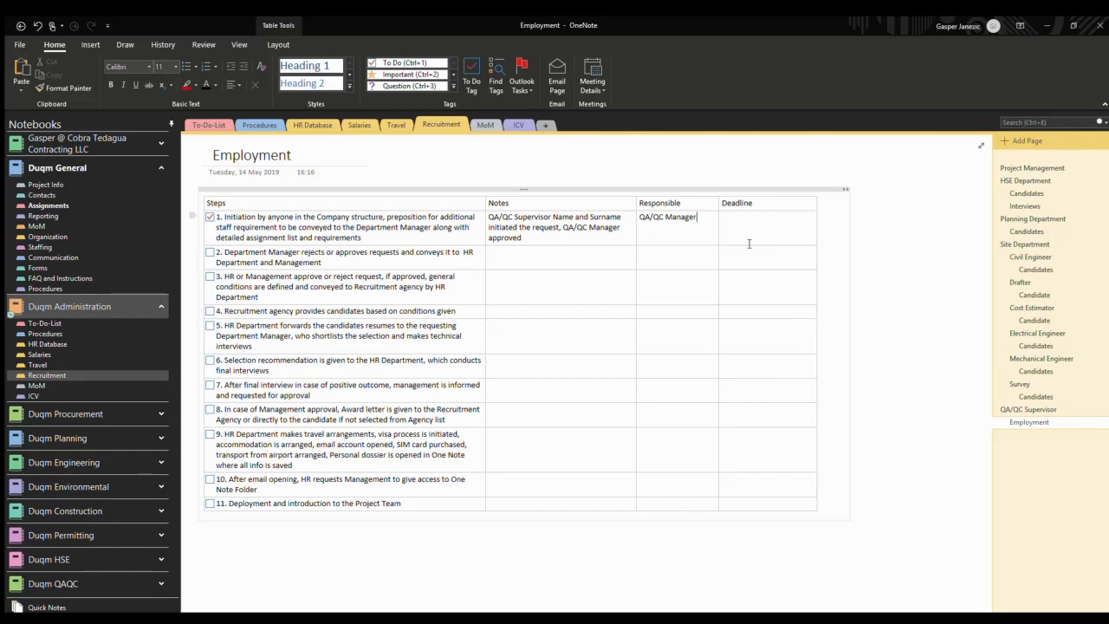
drag(722, 245, 738, 245)
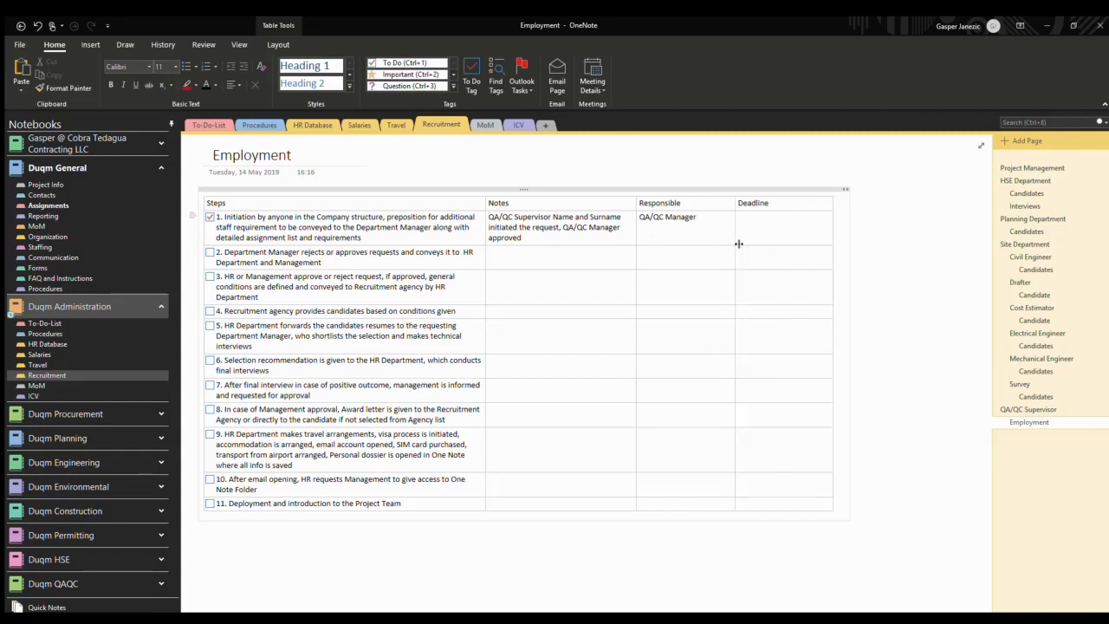
click(758, 238)
text(NA)
Mark step 2 as done with note "QA/QC Manager approved", responsible "QA/QC Manager" and deadline "Initiation+3 days"
click(209, 252)
click(533, 258)
text(QA/QC Manager approved)
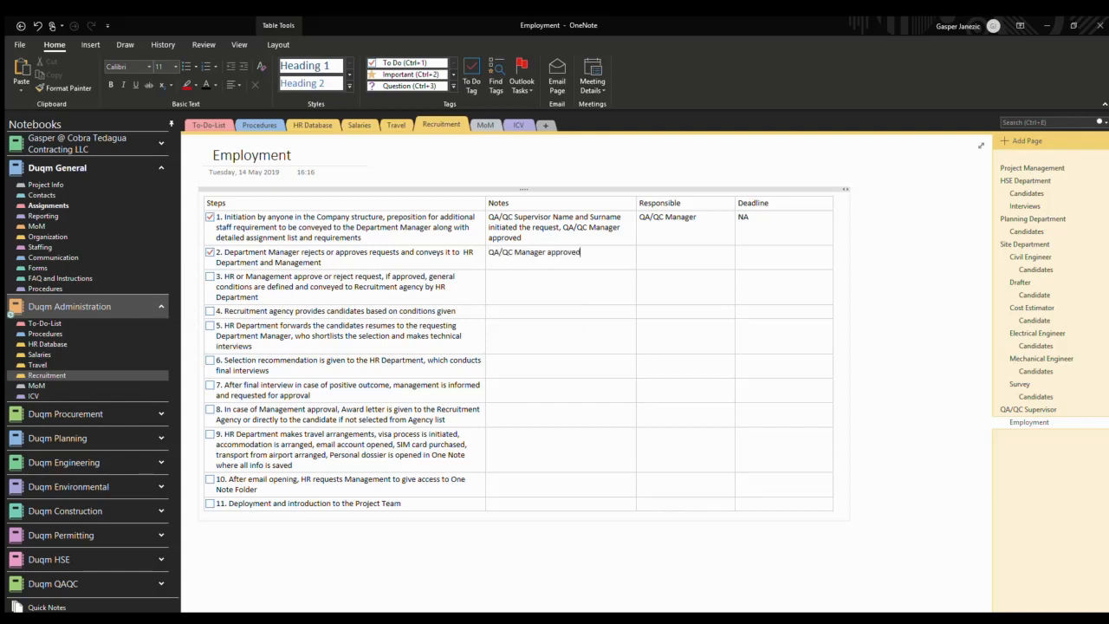
click(676, 254)
text(QA/QC Manager)
click(750, 252)
text(NA)
key(BackSpace)
key(BackSpace)
text(Initiation+3 day)
Replace the deadline of step 1 with the date 31.05.2019
key(BackSpace)
key(BackSpace)
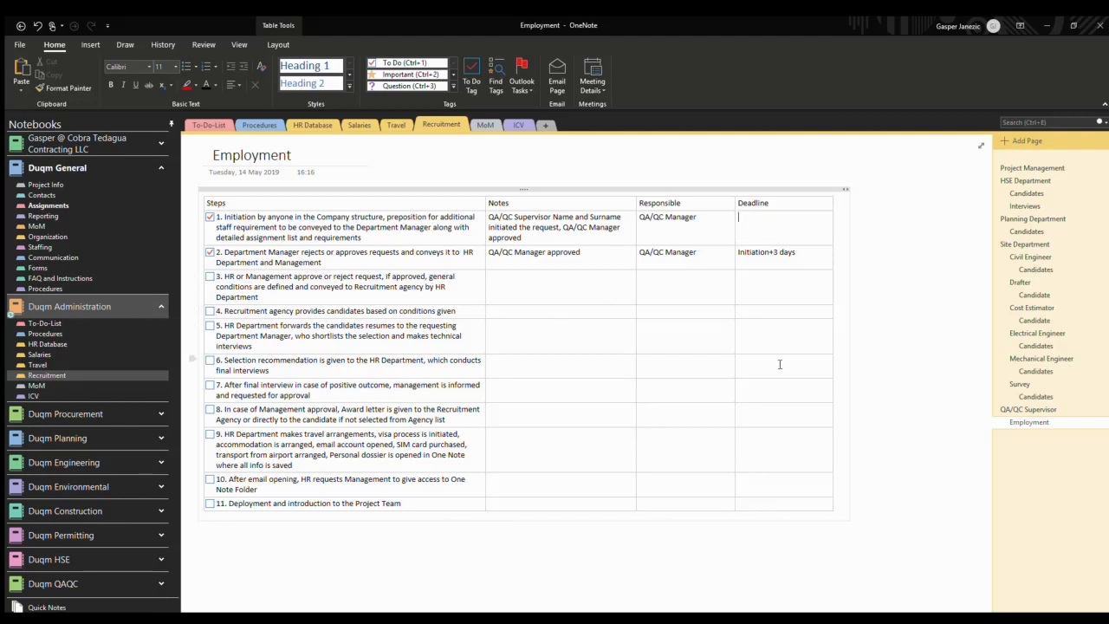
text(31-)
text(05.2019)
Mark step 3 as done and enter its note "HR Approved, scouting for candidate will commence"
click(209, 277)
text(HR Aprroved,)
key(ctrl+shift+Left)
key(ctrl+shift+Left)
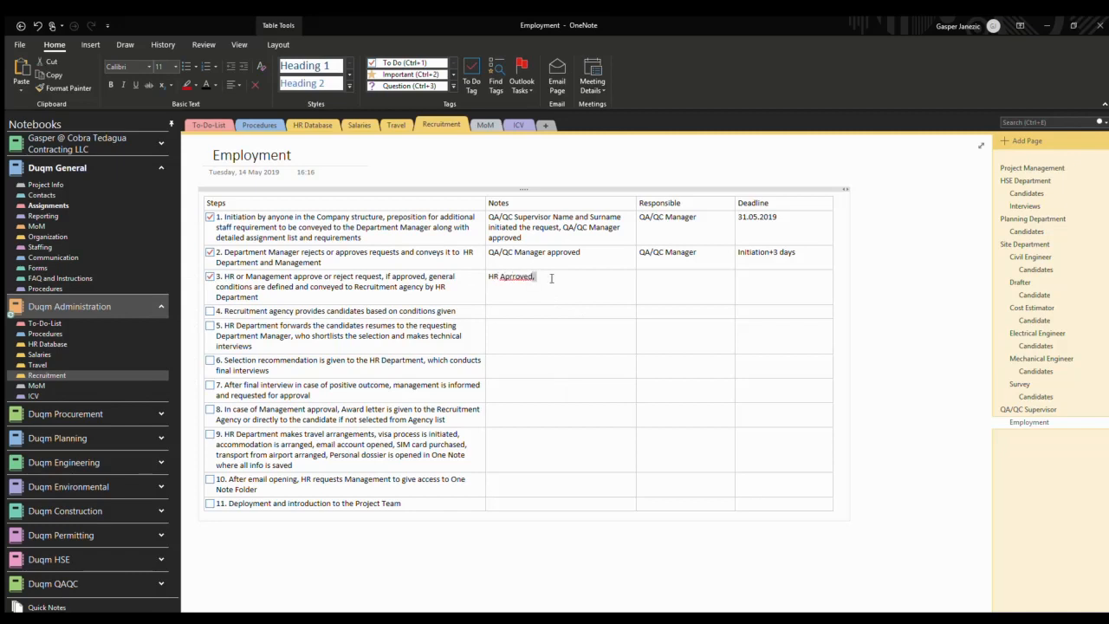
text(Approved, candidate will be)
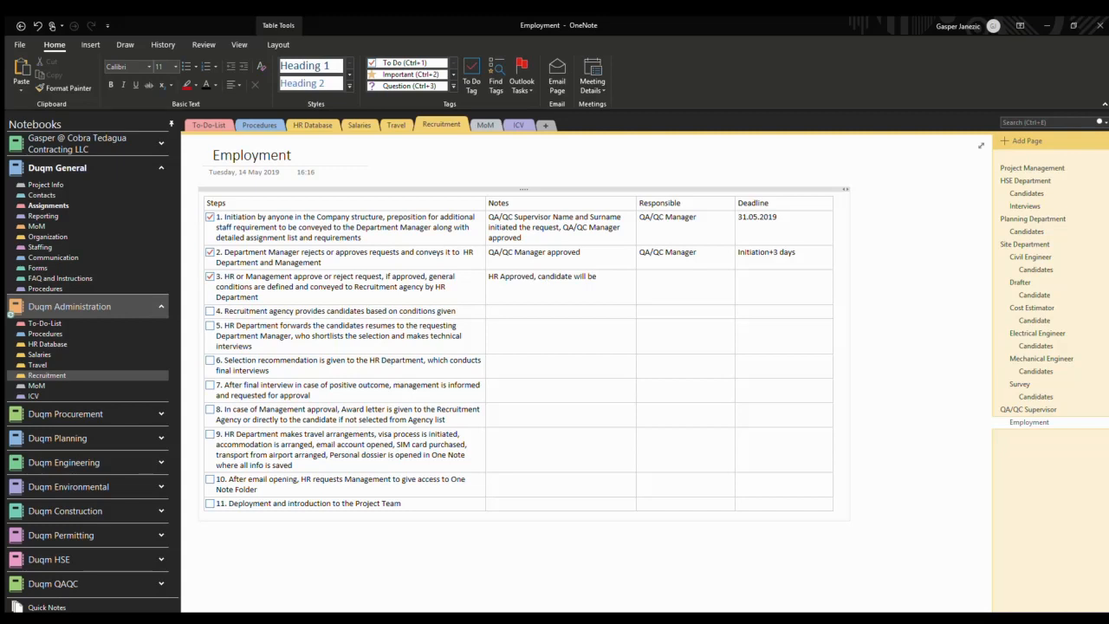
key(BackSpace)
key(BackSpace)
key(ctrl+shift+Left)
key(ctrl+shift+Left)
text(scouting for candidate will commence)
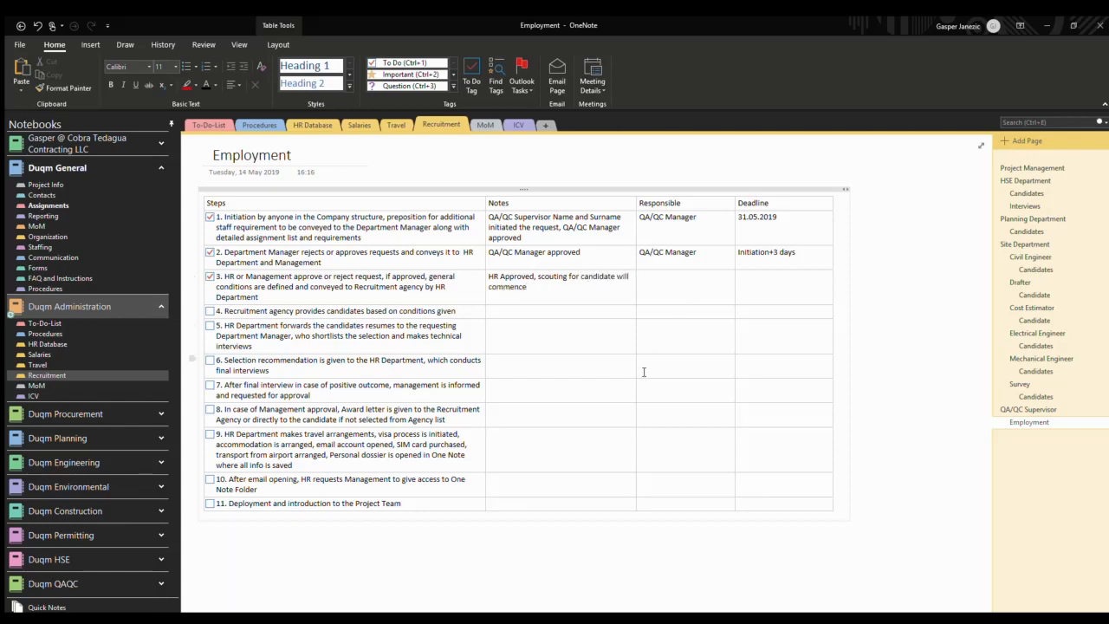
Enter the deadlines "Initiation +10 days" for step 3 and "Initiation +15 days" for step 4, and widen the Deadline column
click(779, 285)
text(Initiation +10 days)
click(788, 311)
text(Initiation+15 days)
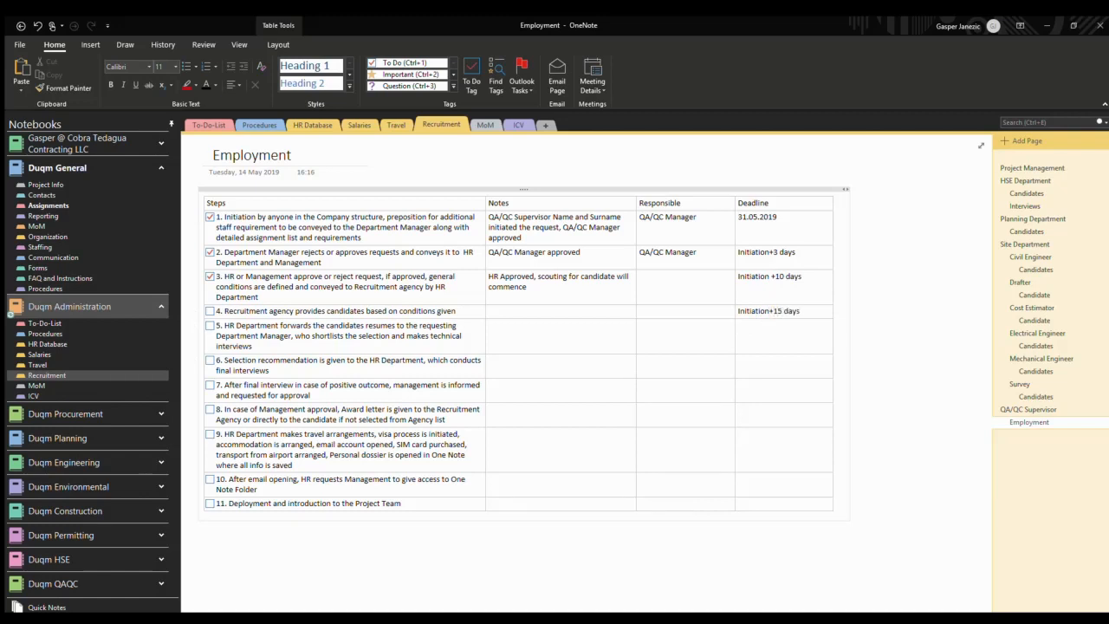
key(Left)
key(Left)
key(Down)
key(Down)
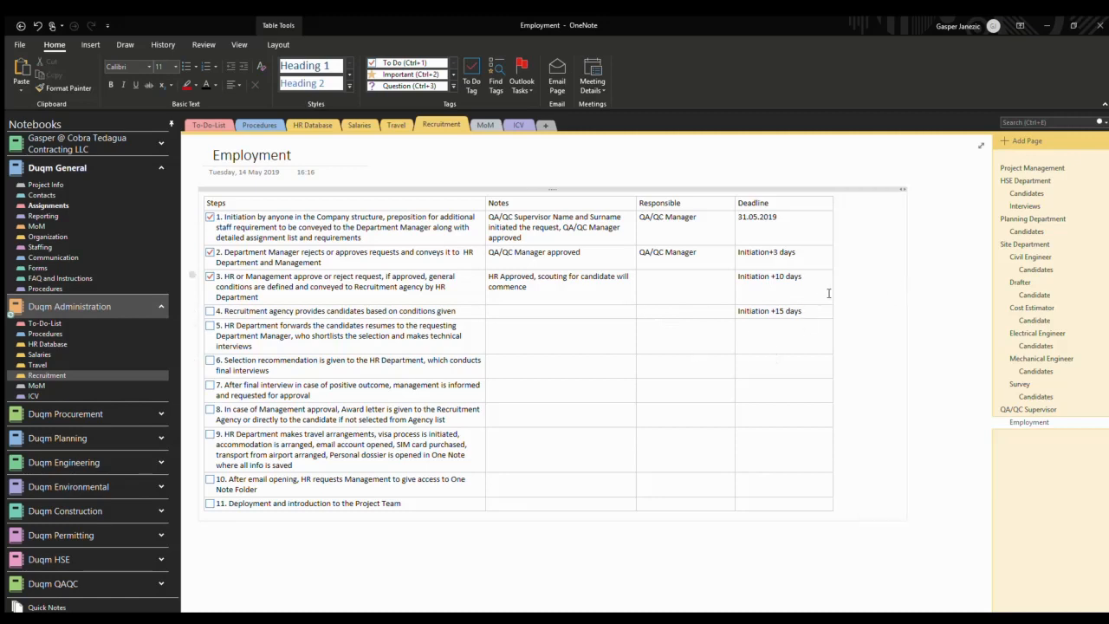
drag(834, 294, 857, 296)
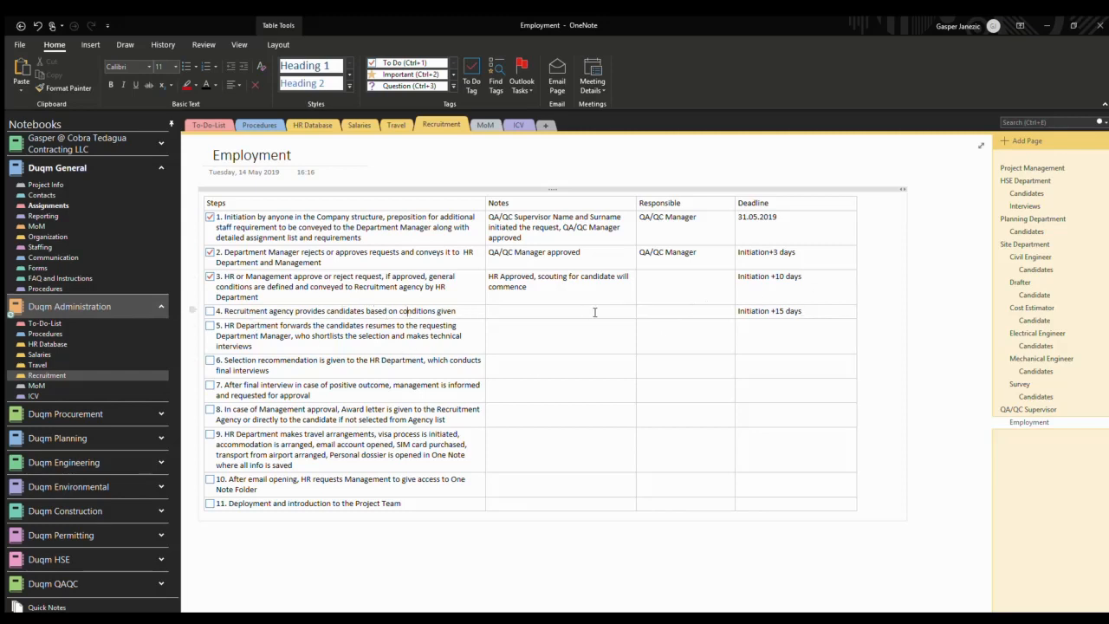
Add an Outlook task flag to the Responsible cell of step 4
click(674, 314)
click(552, 177)
click(674, 326)
click(549, 309)
click(662, 313)
Mark steps 4, 5, 6 and 7 of the employment table as done
click(210, 310)
click(208, 326)
click(210, 360)
click(210, 386)
Add the task "Recruitment of QA/QC Supervisor" to the second staff member's 05-2019 page in the Duqm Administration To-Do-List section
click(64, 322)
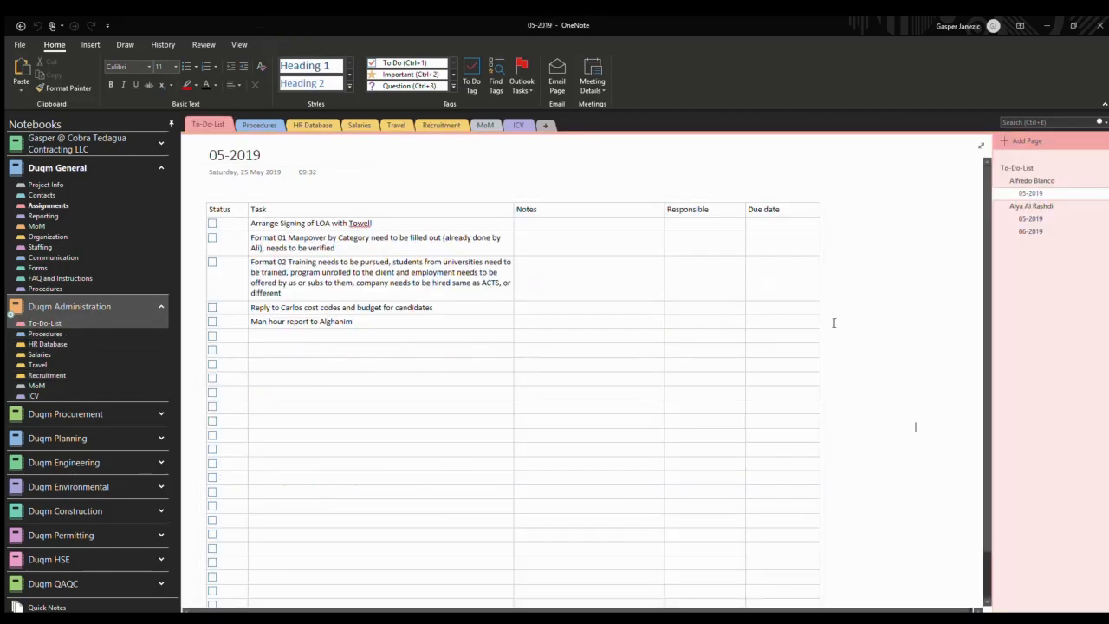
click(1031, 218)
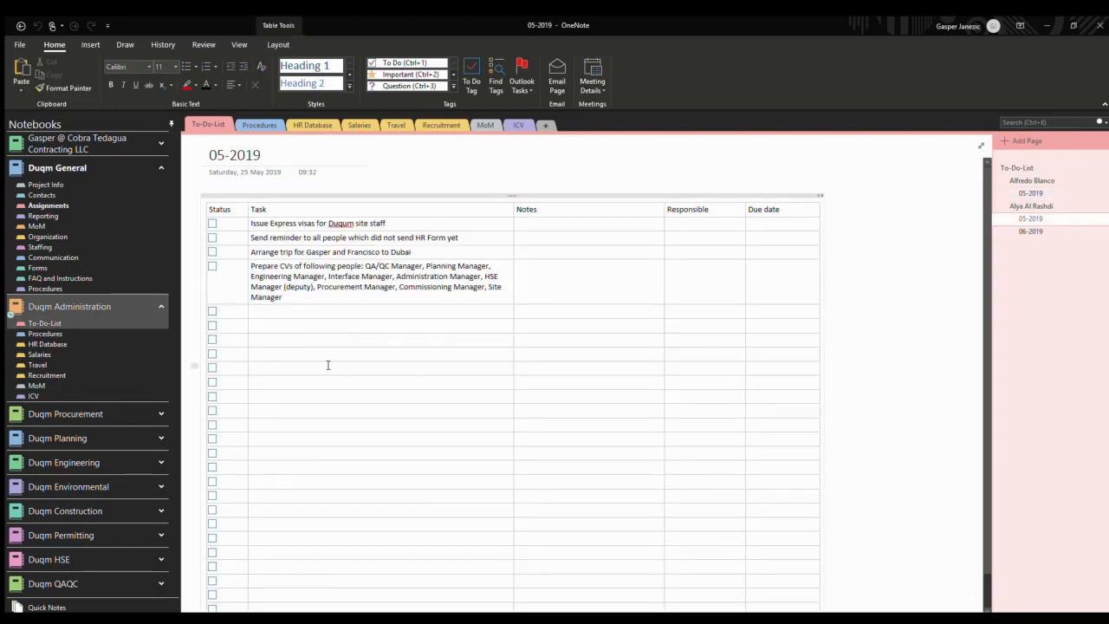
click(292, 312)
text(Recruitment of )
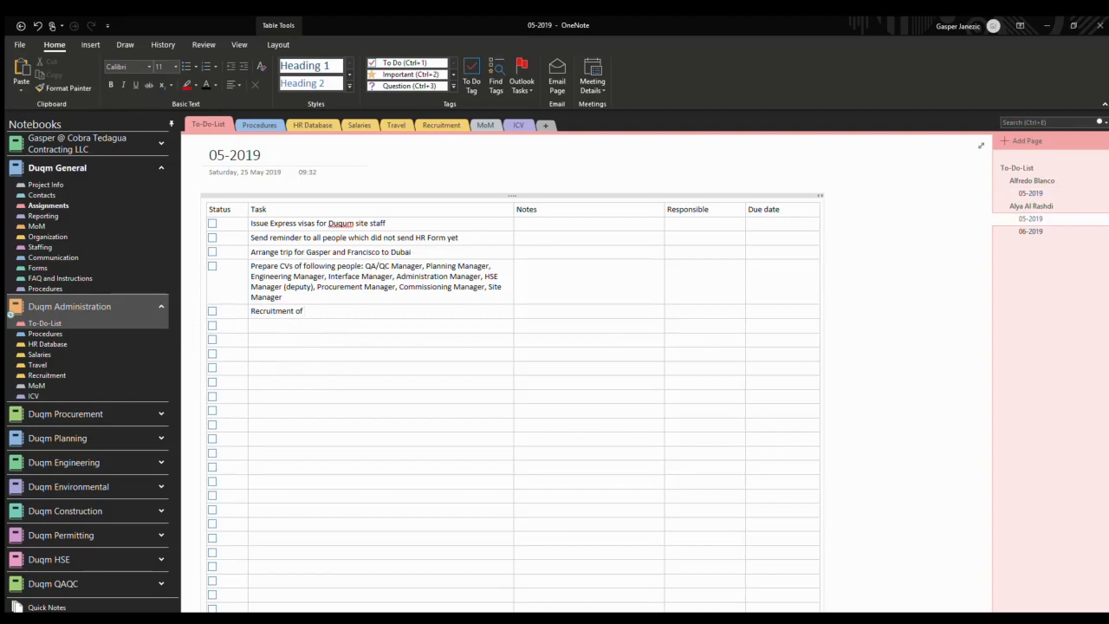
text(QA/)
text(QC Seupe)
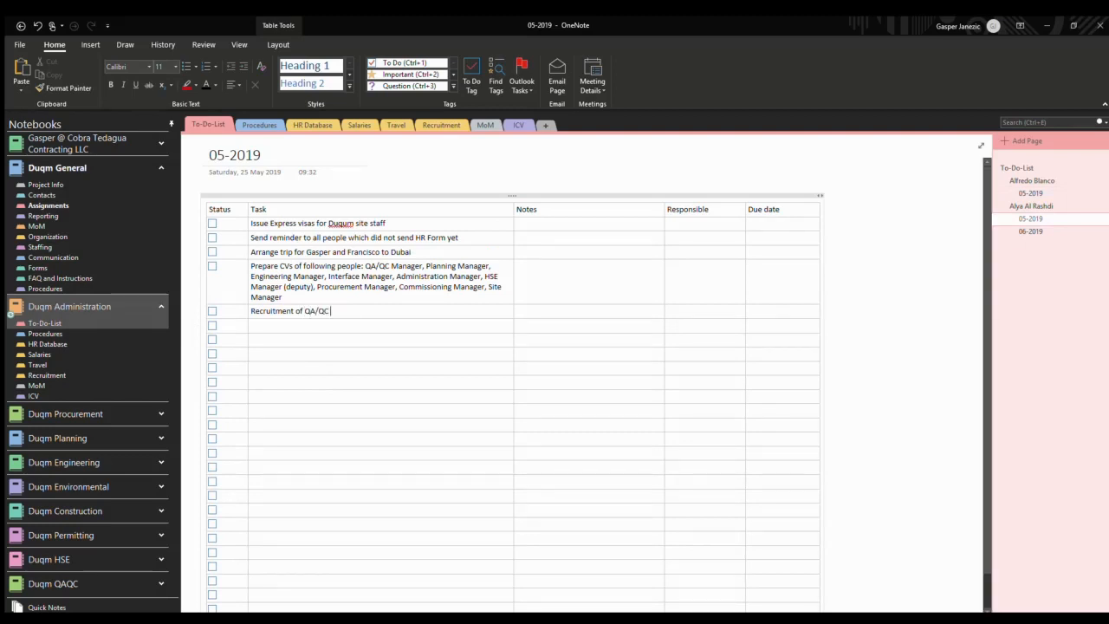
text(rvisor)
Enter the staff member's first name as responsible for the recruitment task and set its due date to 1.7.2019
click(676, 310)
text(ALya)
click(750, 311)
click(757, 314)
text(1.7.2019)
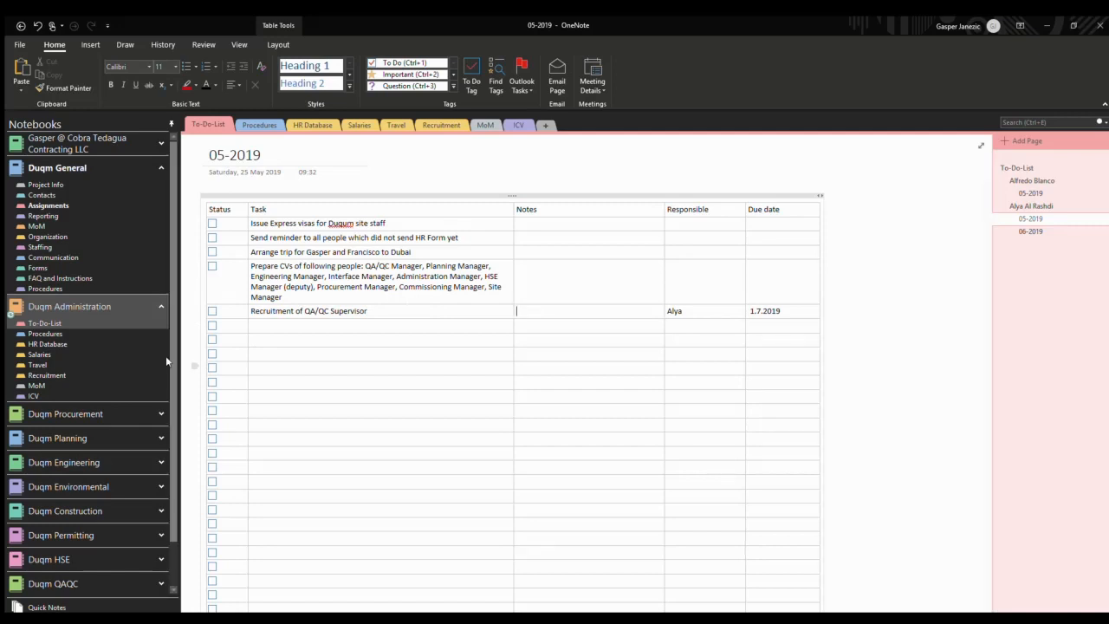
Return to the Recruitment section and review the QA/QC Supervisor page and its Employment subpage
click(70, 375)
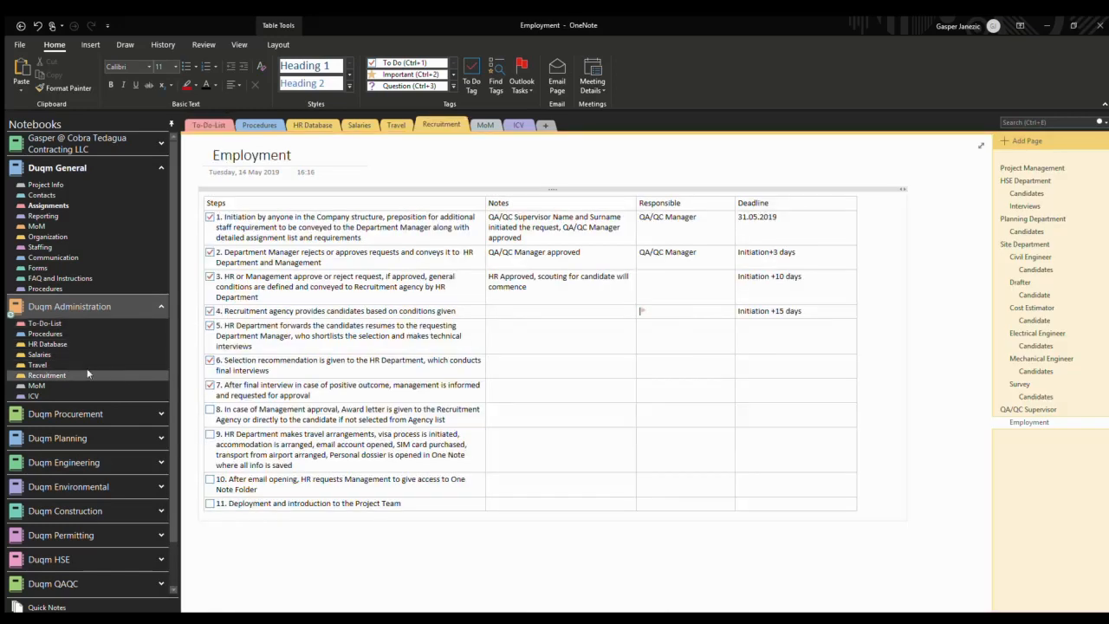
click(1041, 423)
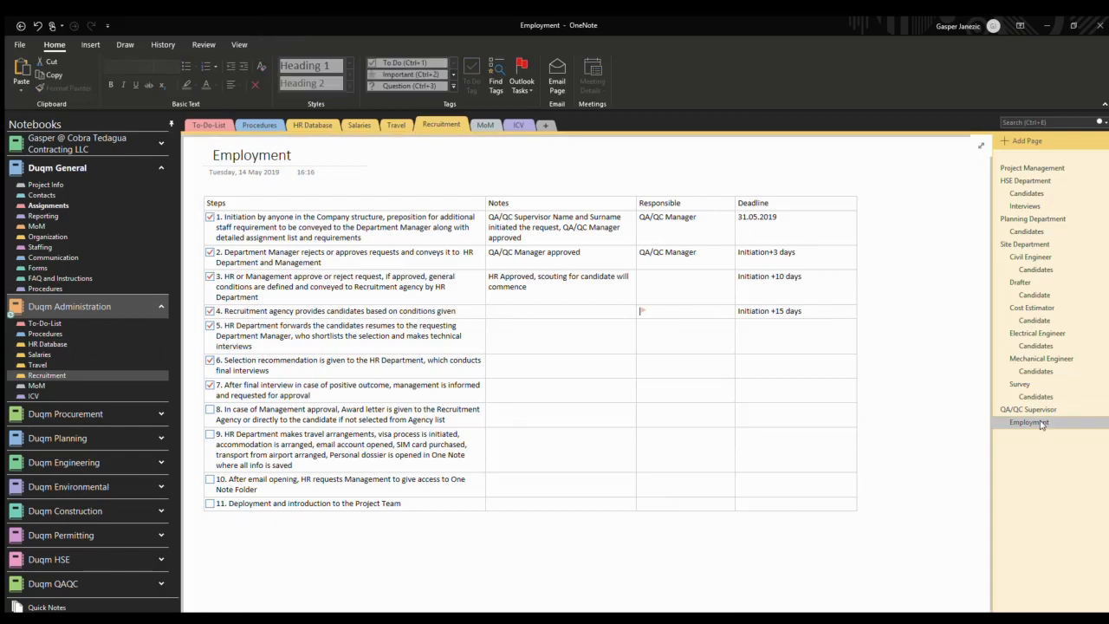
click(1028, 409)
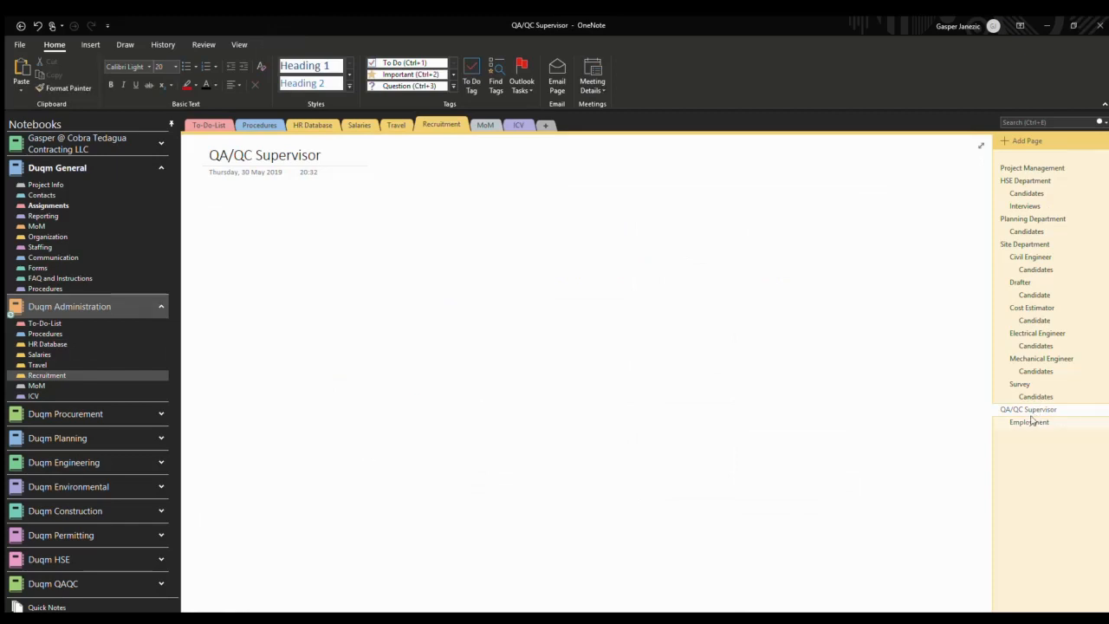
click(1031, 421)
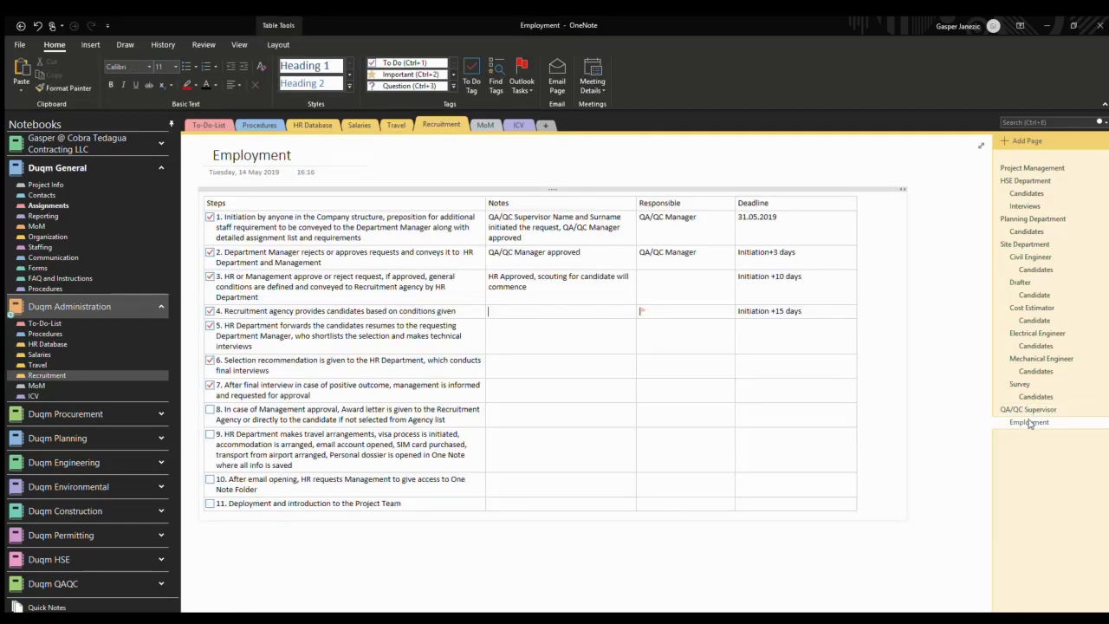
click(1029, 410)
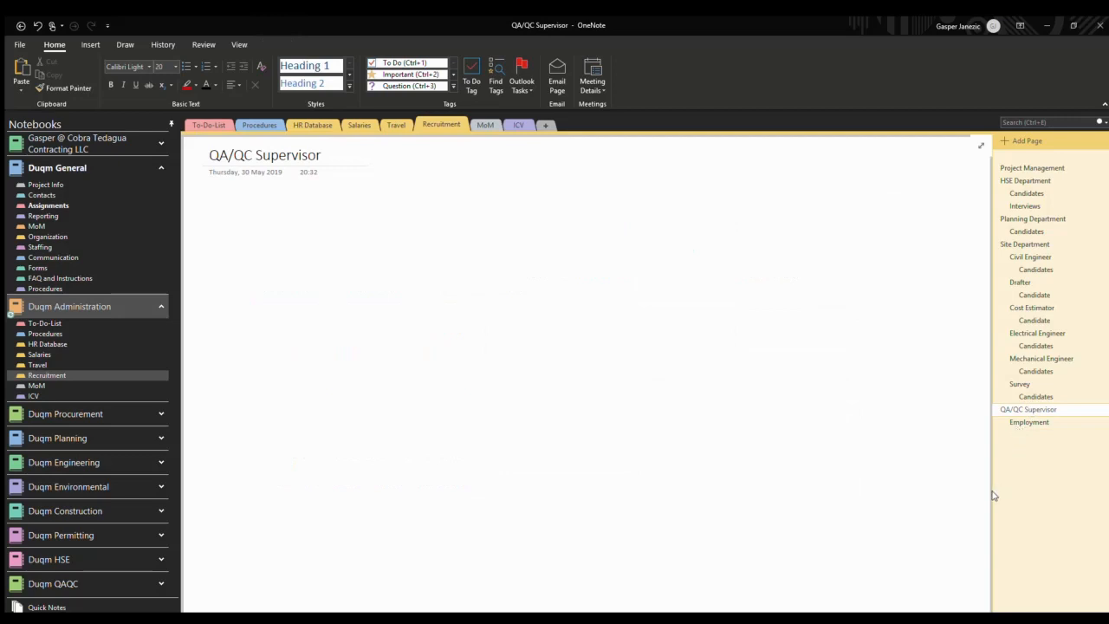
click(1055, 424)
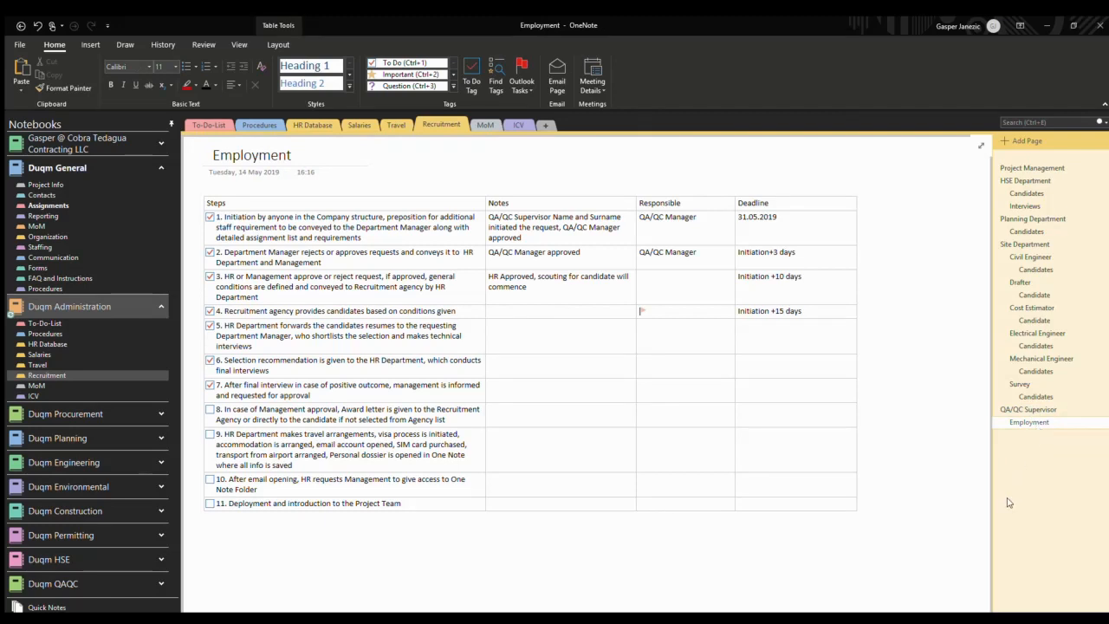
Add a link to the Employment page in the Notes of the QA/QC Supervisor recruitment task and follow it
click(45, 323)
click(565, 312)
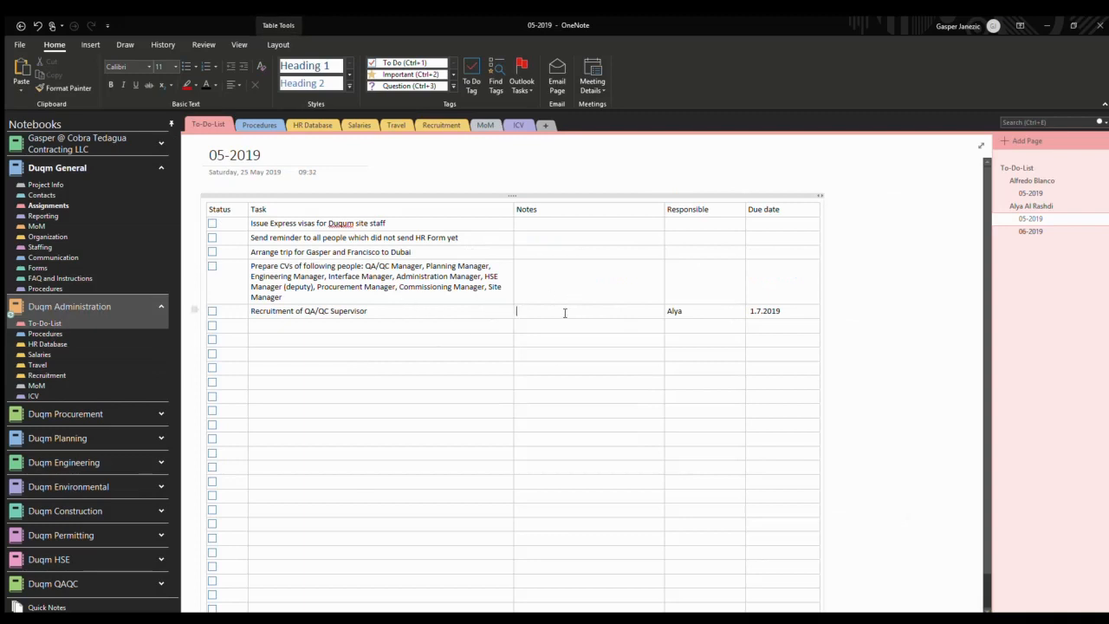
text(Employment)
click(539, 326)
click(540, 312)
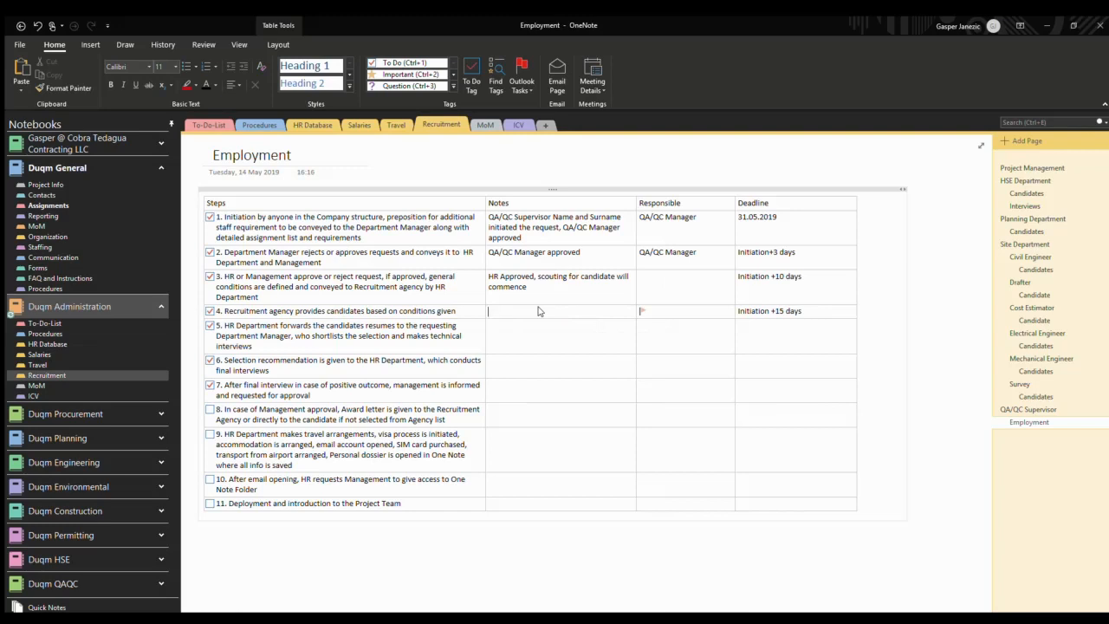
click(537, 310)
Examine the candidate pages of the HSE Department, Civil Engineer, Drafter and Cost Estimator as possible templates for evaluating candidates
click(1038, 194)
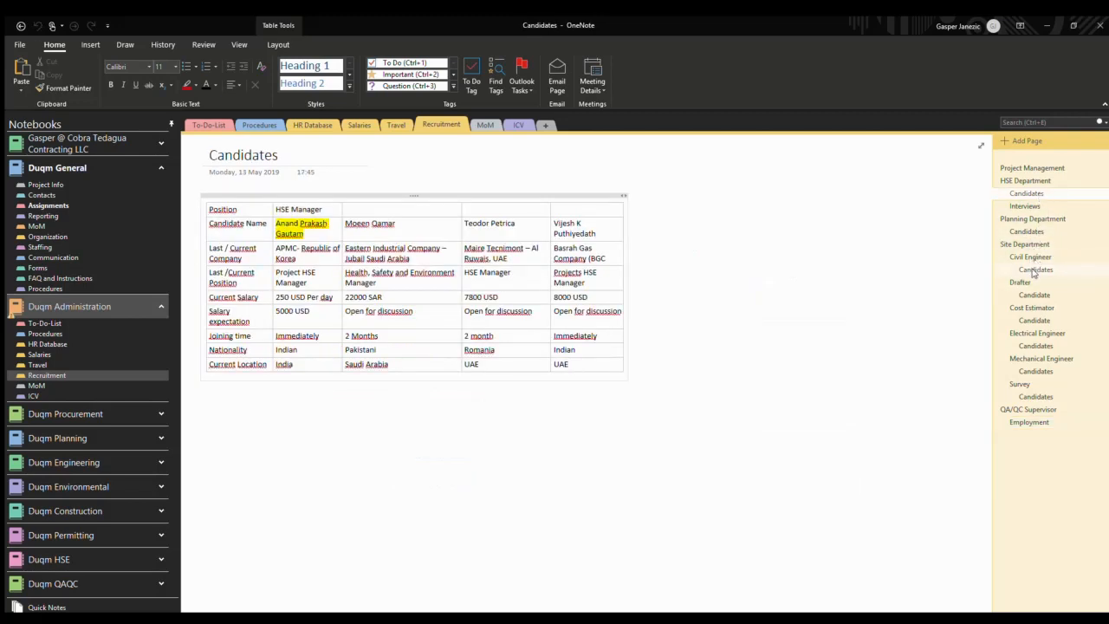
click(1035, 270)
click(1036, 294)
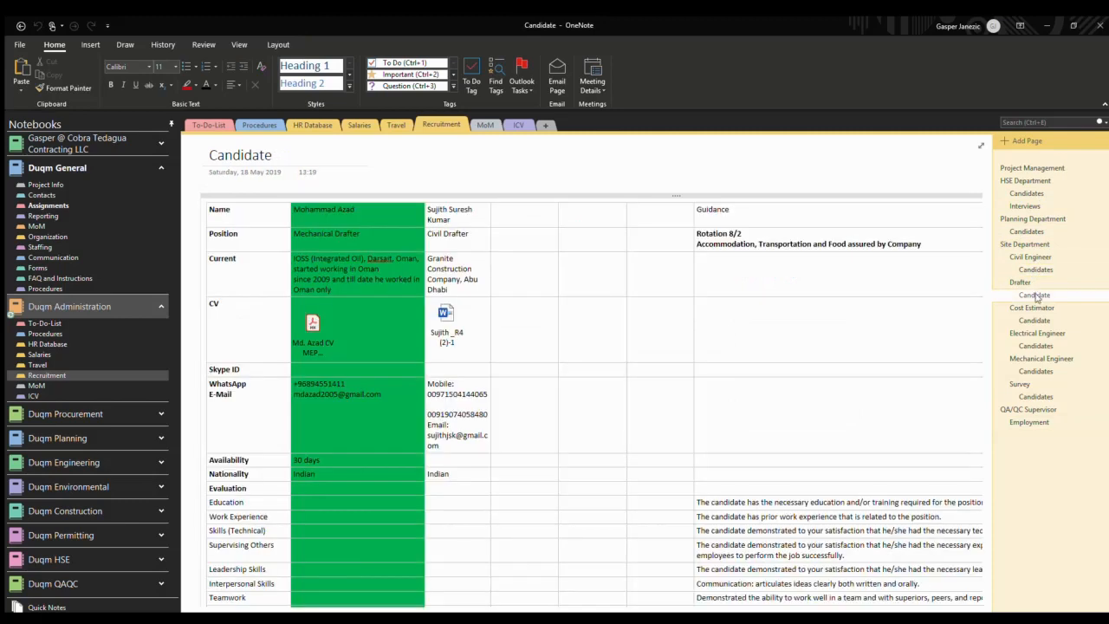
click(1035, 317)
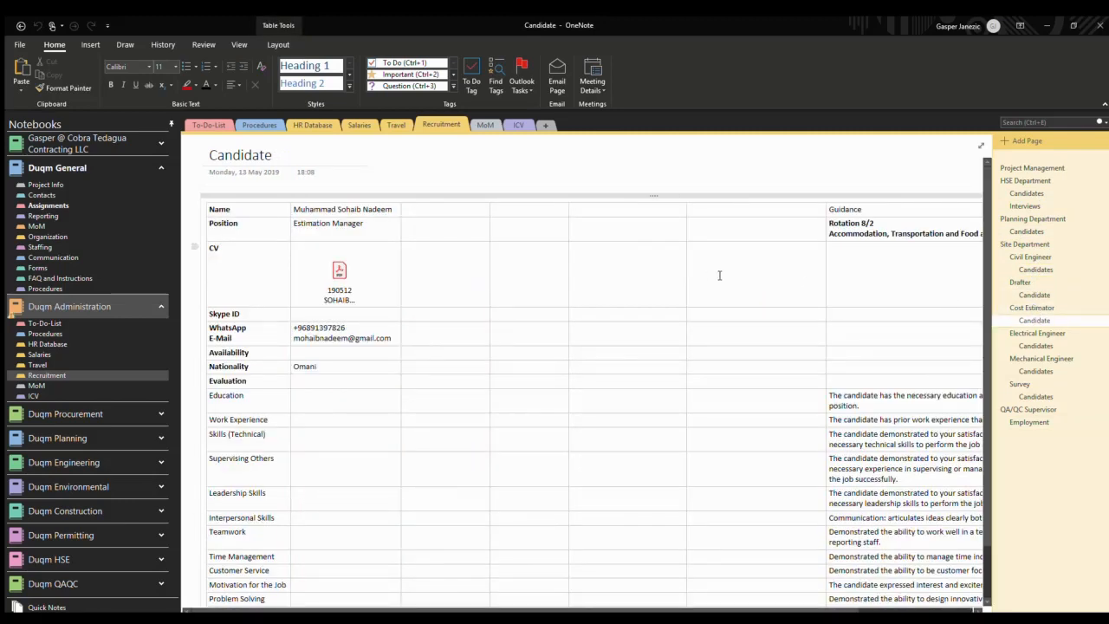
click(600, 195)
scroll(572, 291, right, 3)
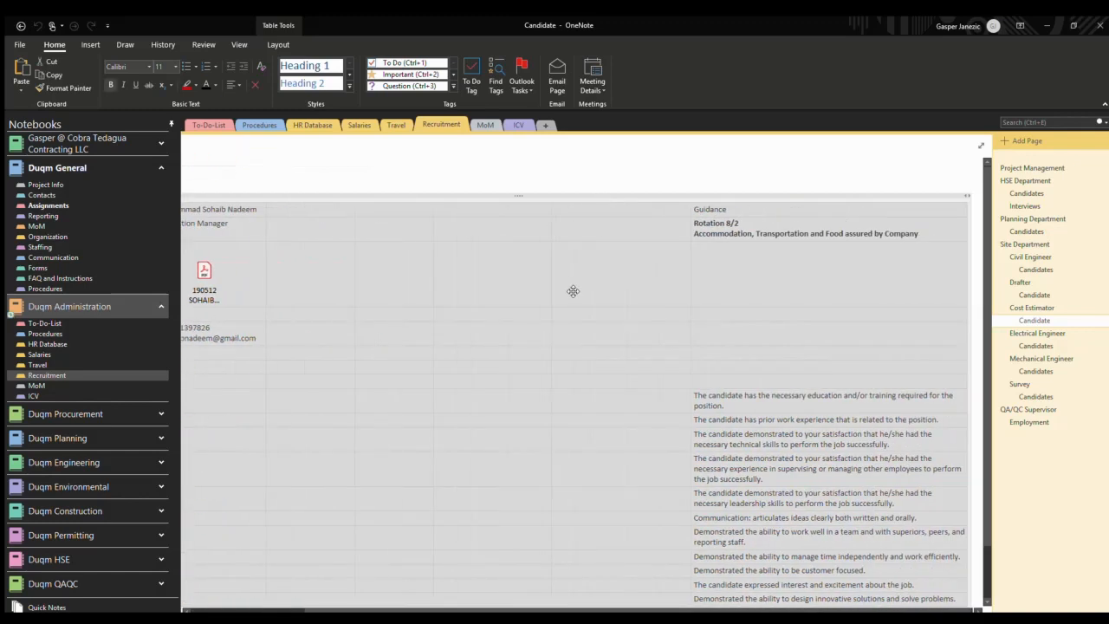
scroll(573, 291, left, 3)
scroll(572, 291, down, 1)
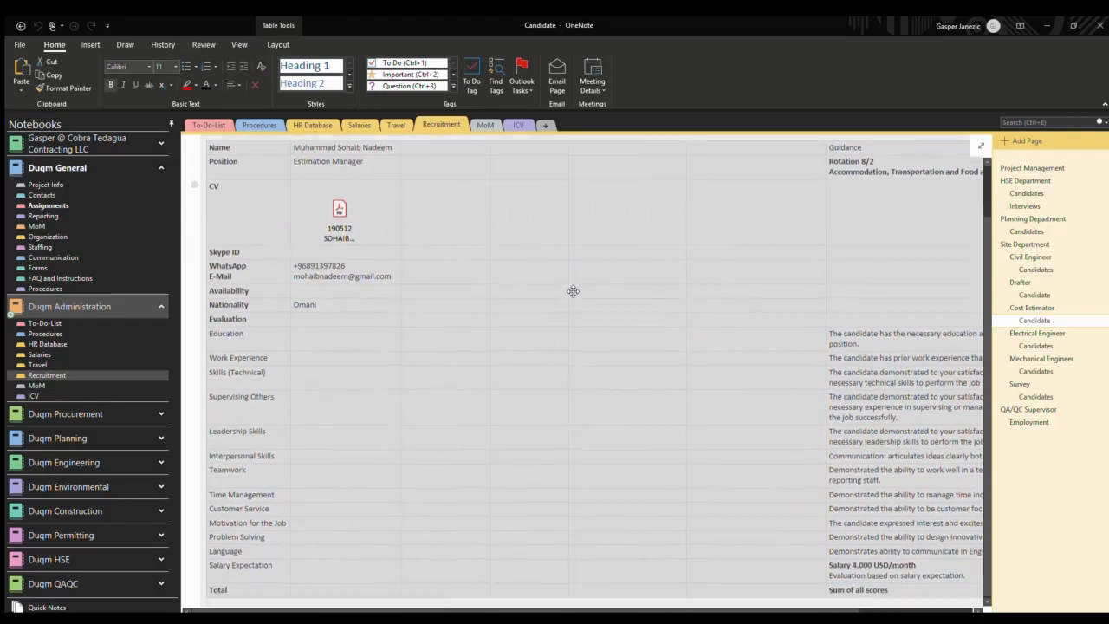
scroll(573, 291, up, 1)
scroll(572, 291, down, 1)
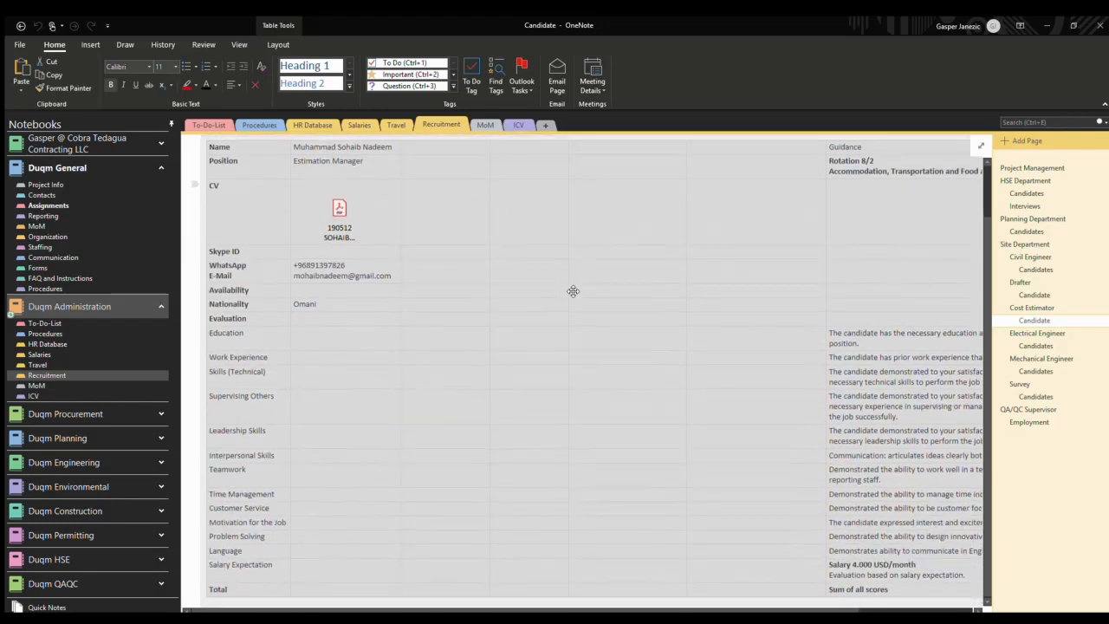
Copy the Cost Estimator's Candidate page to below the Employment subpage of QA/QC Supervisor
click(1033, 321)
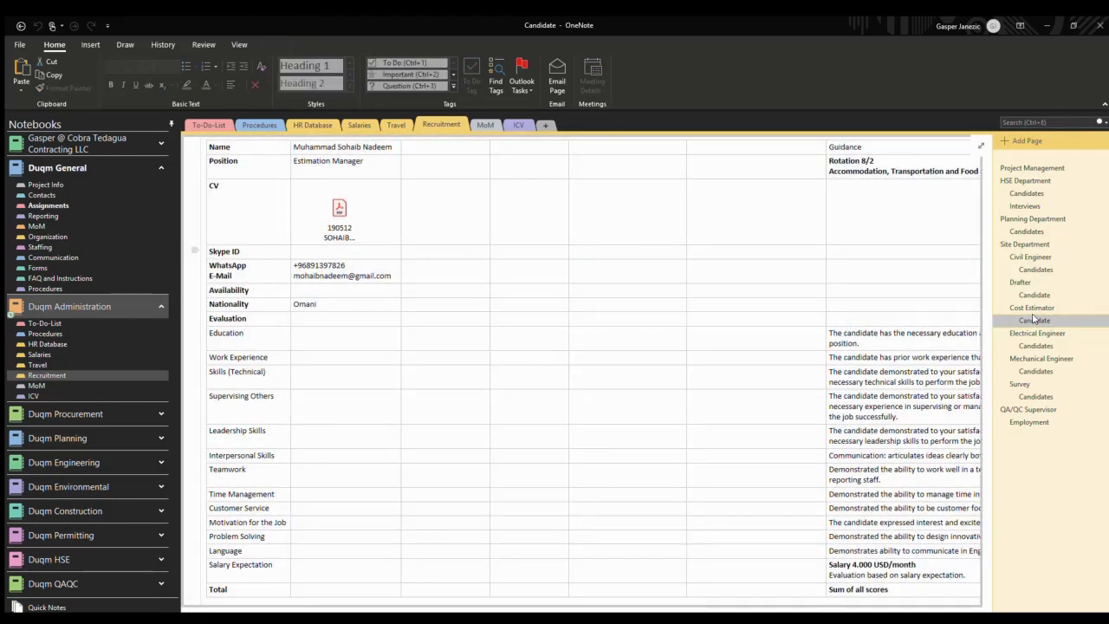
click(1044, 424)
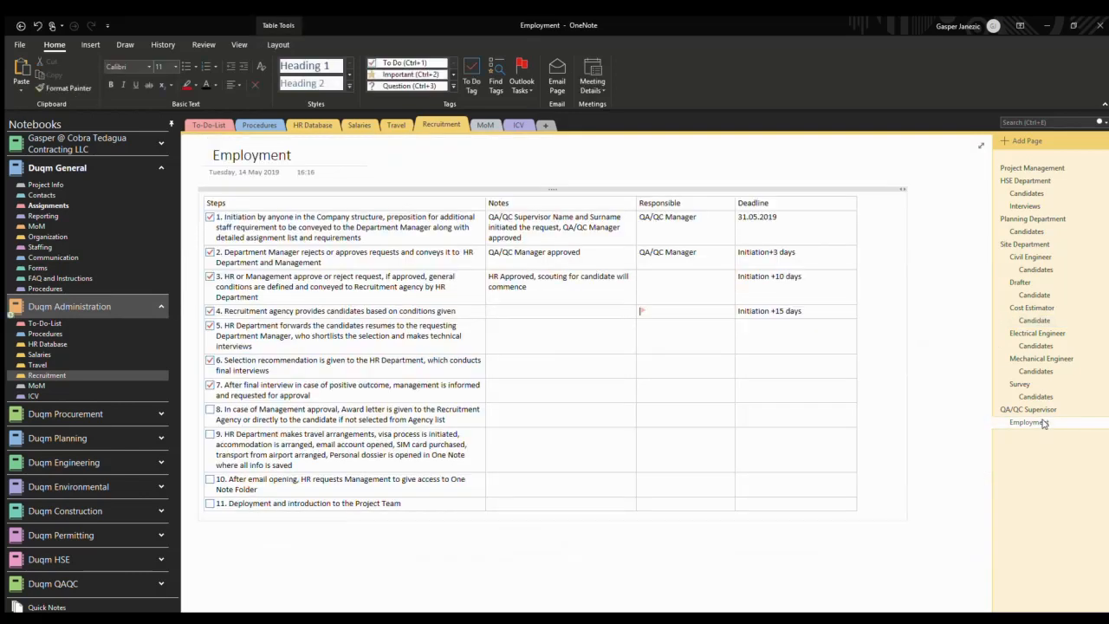
click(1031, 435)
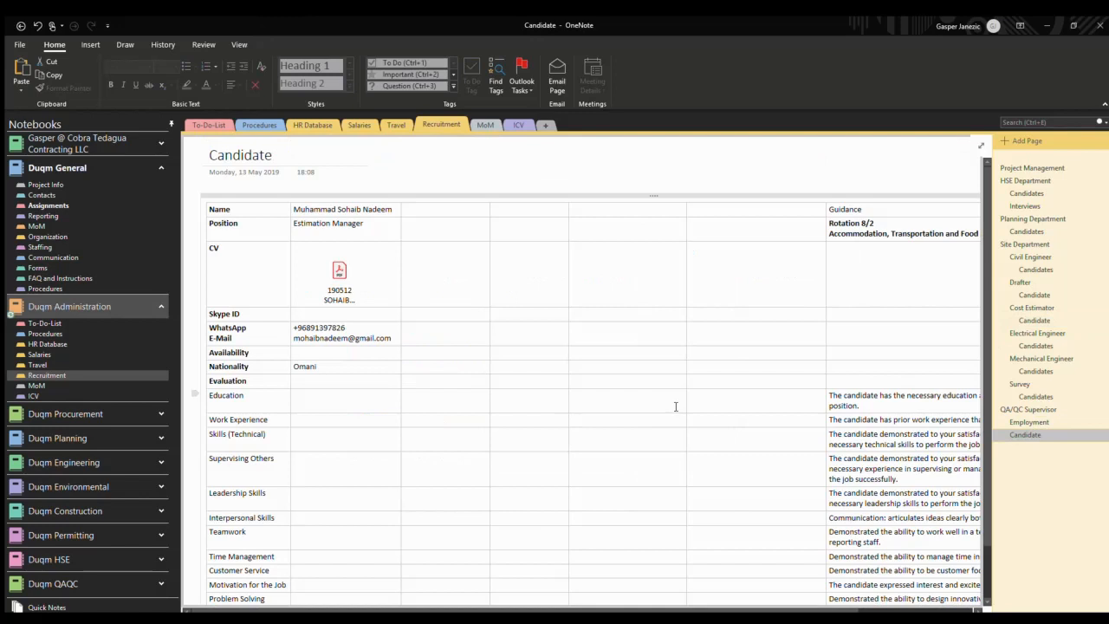
Clear the previous candidate's details from Name to Nationality and delete the attached CV file in the copied Candidate page
click(322, 369)
drag(332, 289, 306, 211)
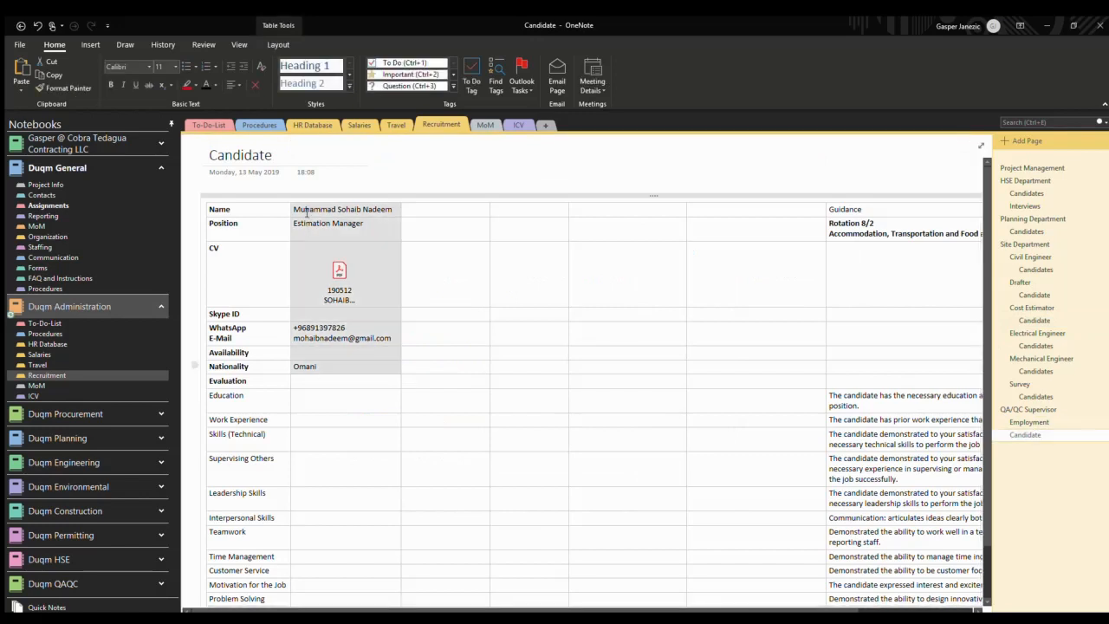
key(Delete)
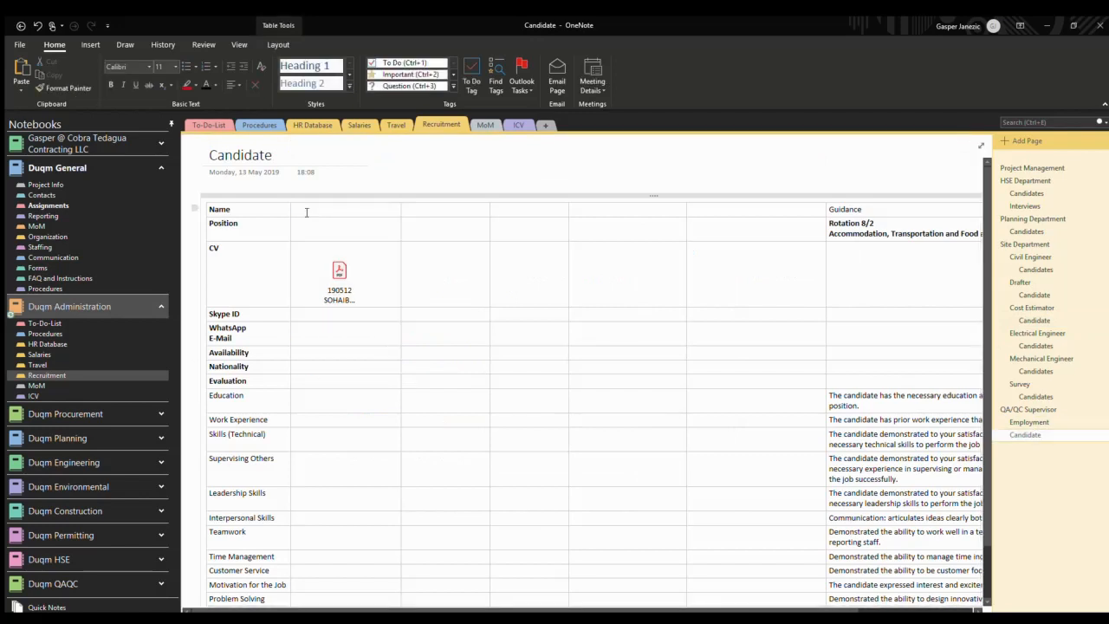
click(349, 277)
key(Delete)
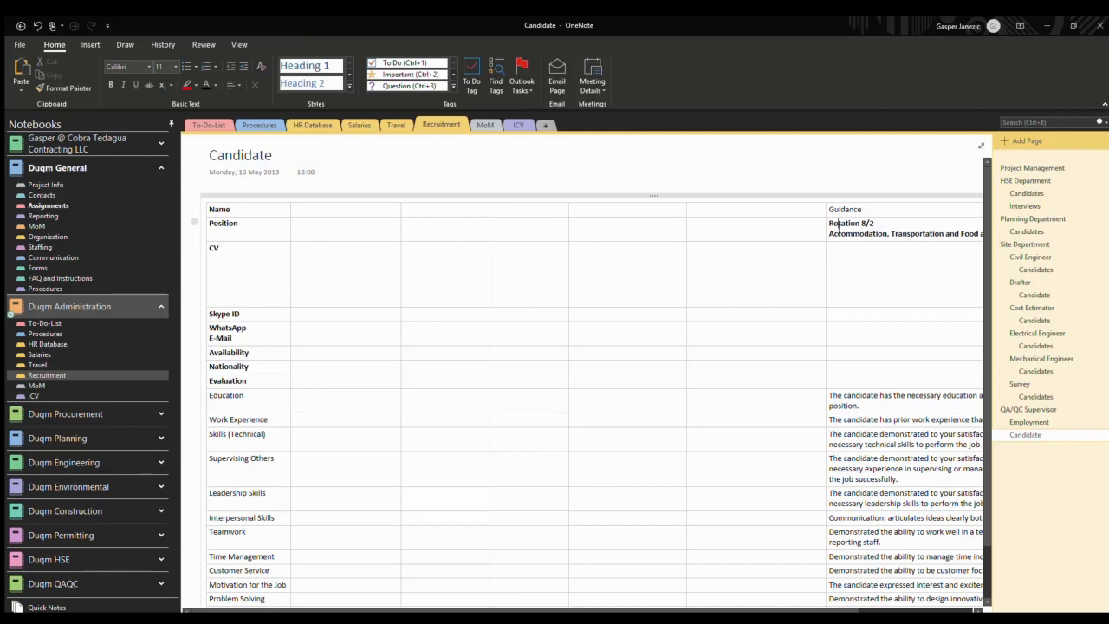
Delete the rotation and accommodation text from the Guidance cell of the Position row
triple_click(833, 226)
click(833, 226)
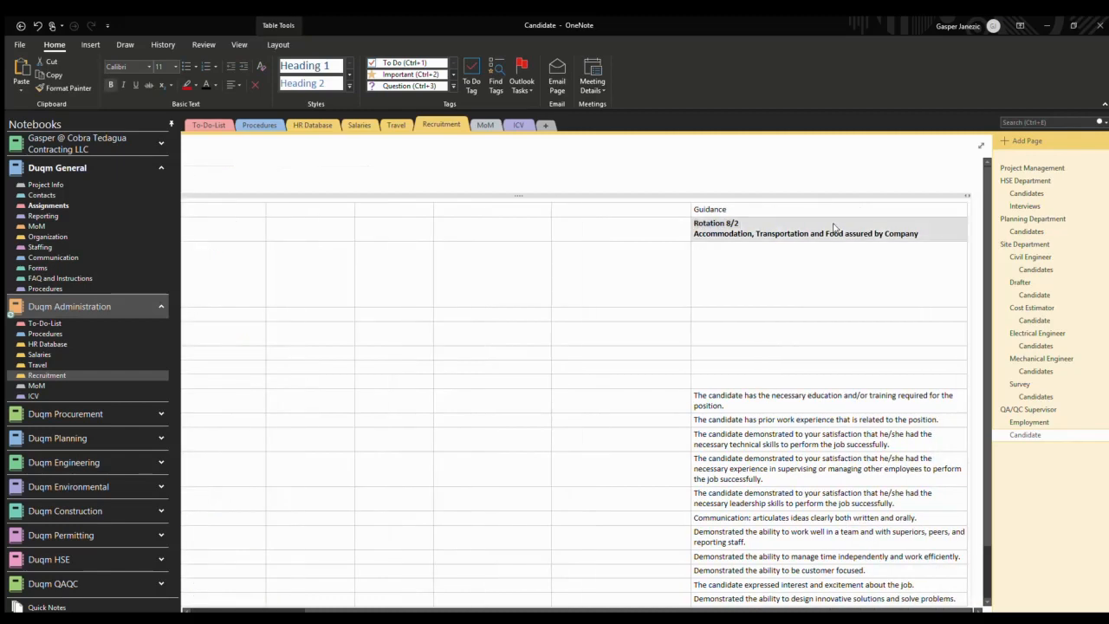
key(Delete)
scroll(488, 328, left, 3)
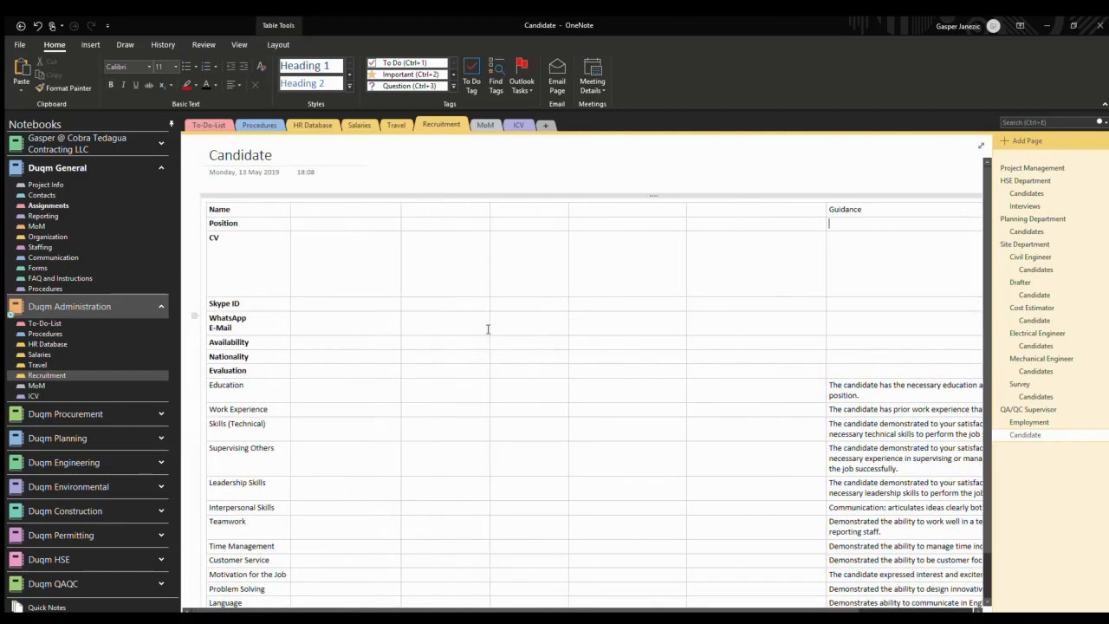
Review the candidate table's blank contact fields and the evaluation cells from Education to Salary Expectation
scroll(487, 329, down, 1)
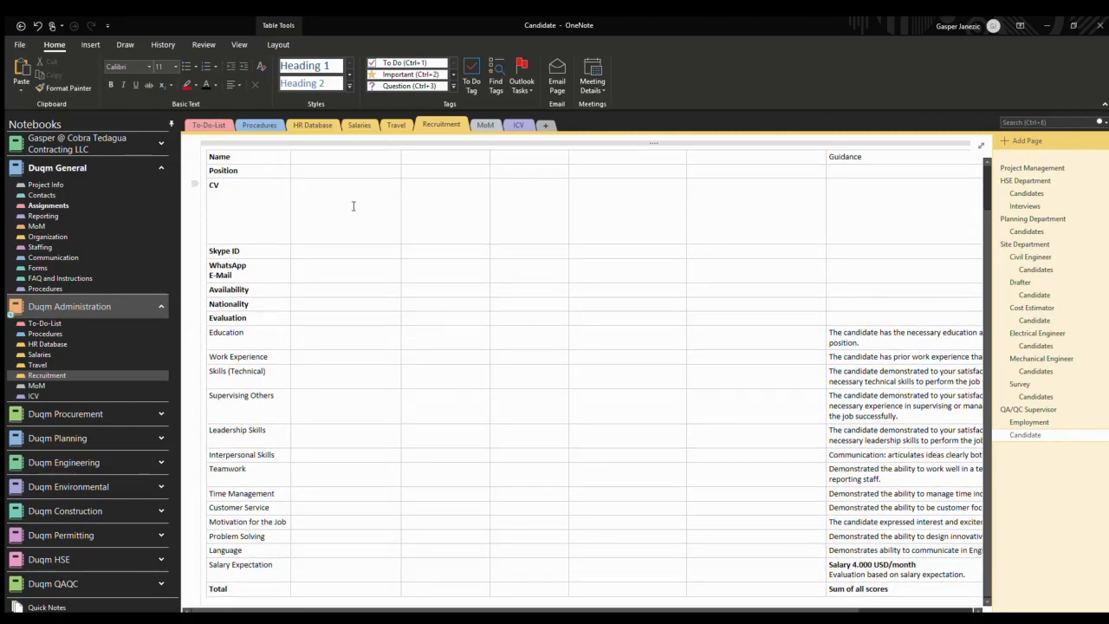
click(322, 170)
click(316, 158)
click(324, 251)
click(325, 268)
drag(331, 565, 337, 340)
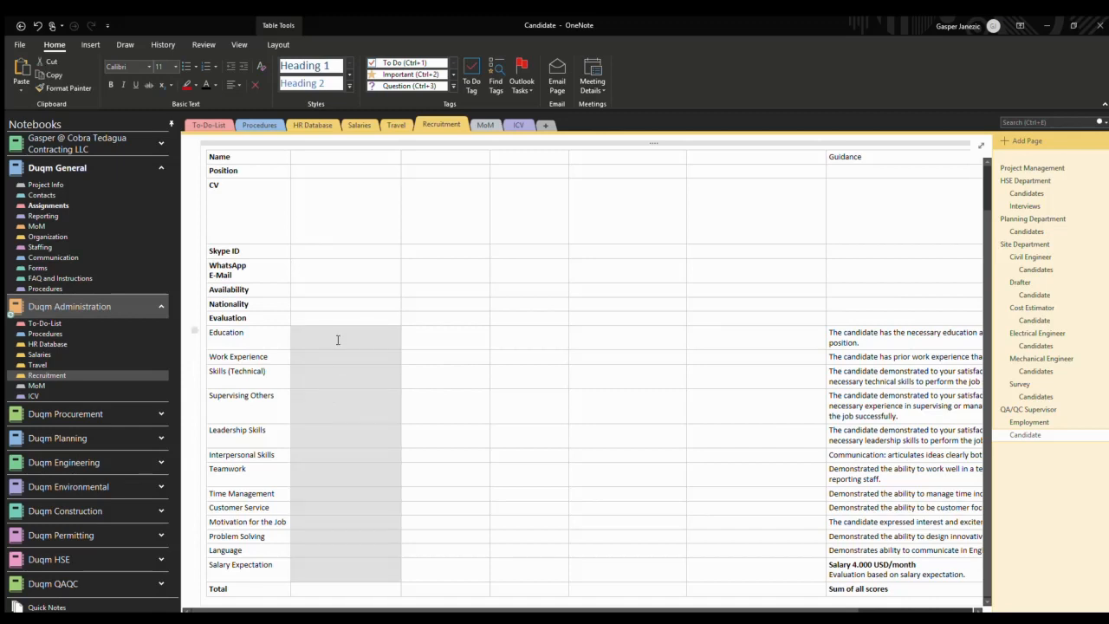
Remove the "Salary 4.000 USD/month" line from the Salary Expectation guidance, keeping only the evaluation sentence
scroll(338, 340, right, 3)
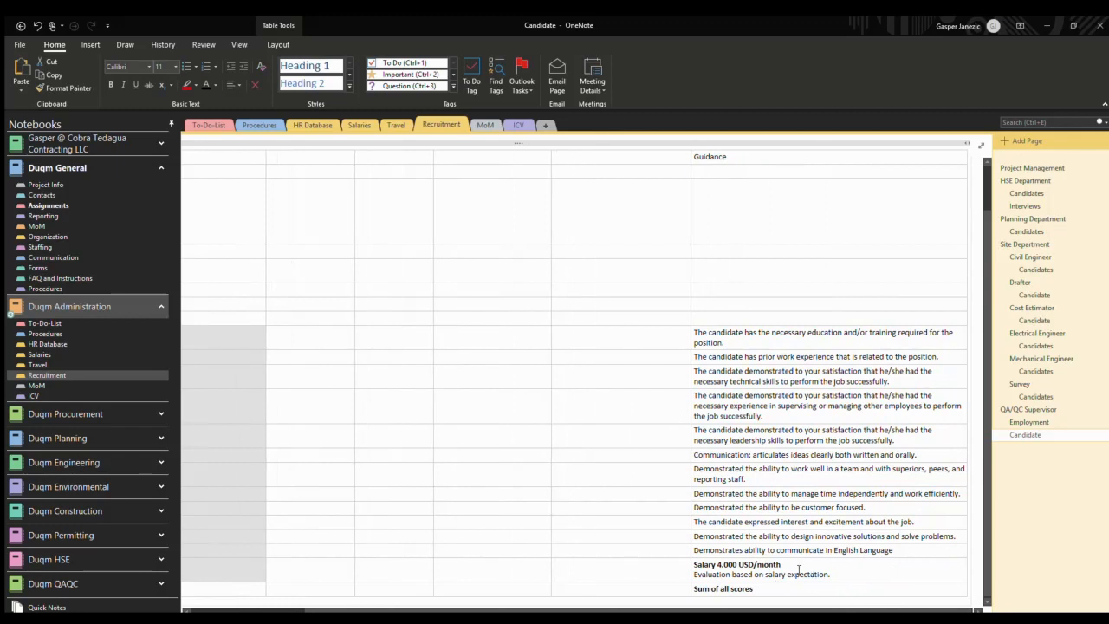
drag(790, 565, 680, 564)
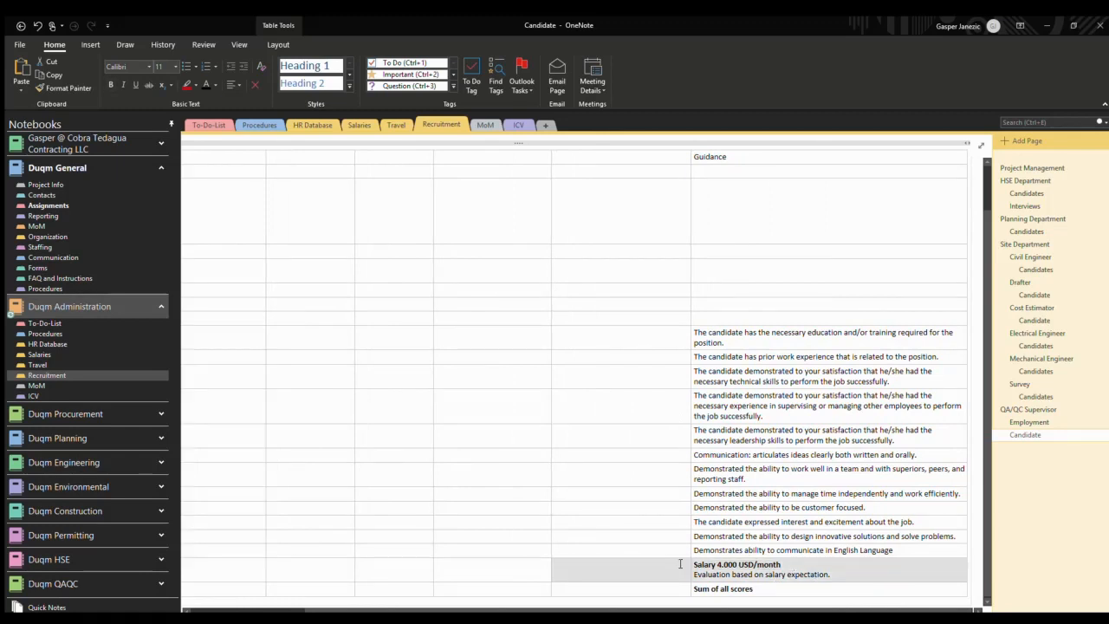
click(784, 564)
key(ctrl+shift+Left)
key(ctrl+shift+Left)
key(ctrl+shift+Left)
key(ctrl+shift+Left)
key(ctrl+shift+Left)
key(ctrl+shift+Left)
key(ctrl+shift+Left)
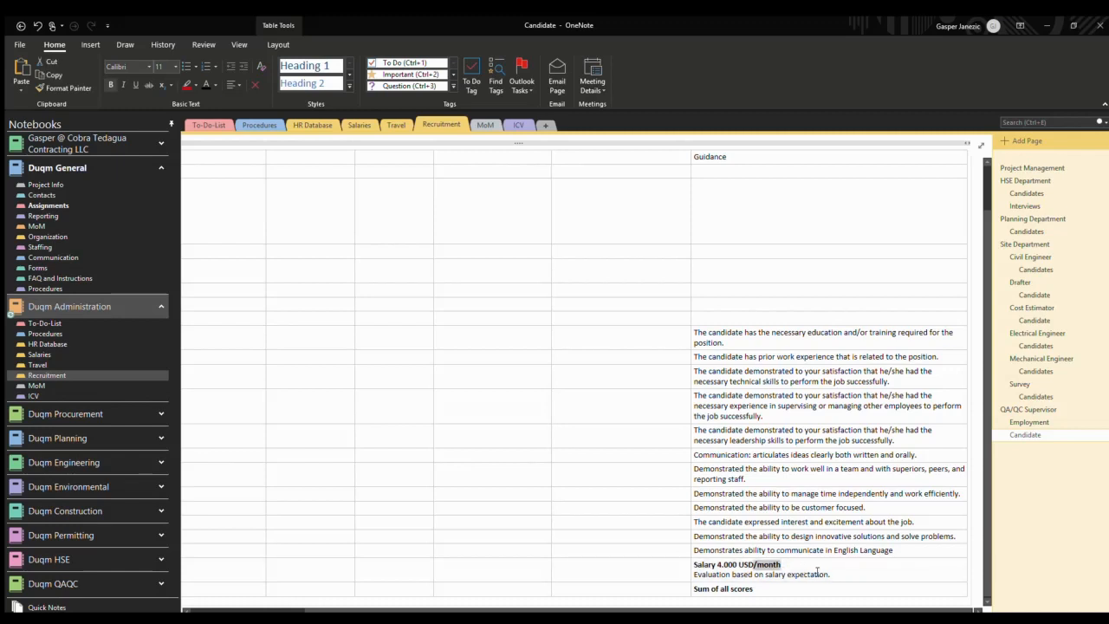
key(Delete)
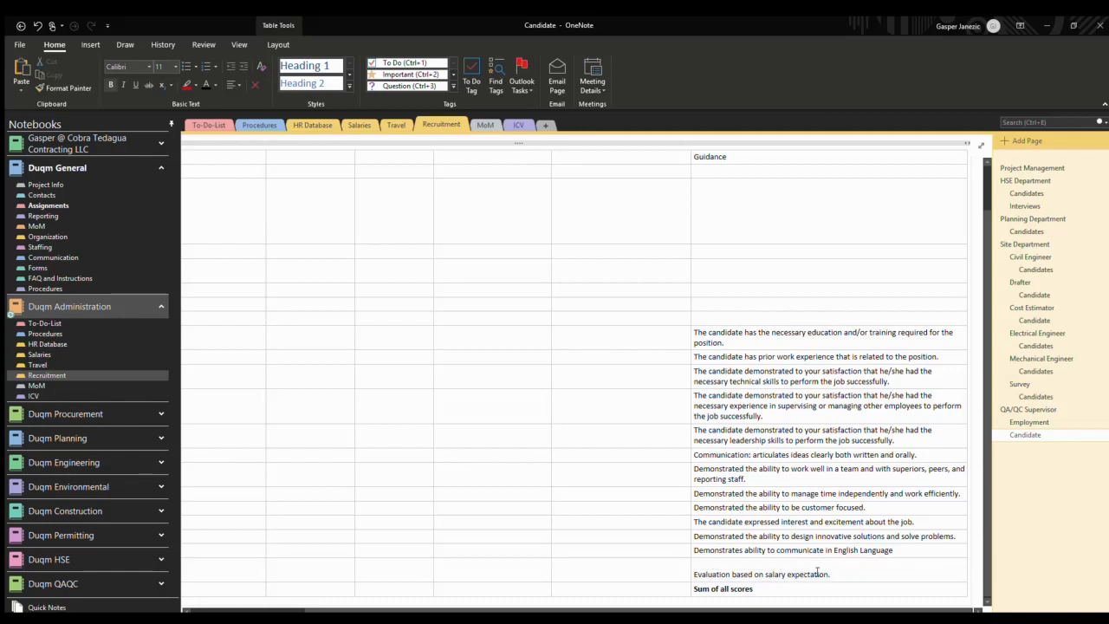
key(Delete)
scroll(783, 340, left, 3)
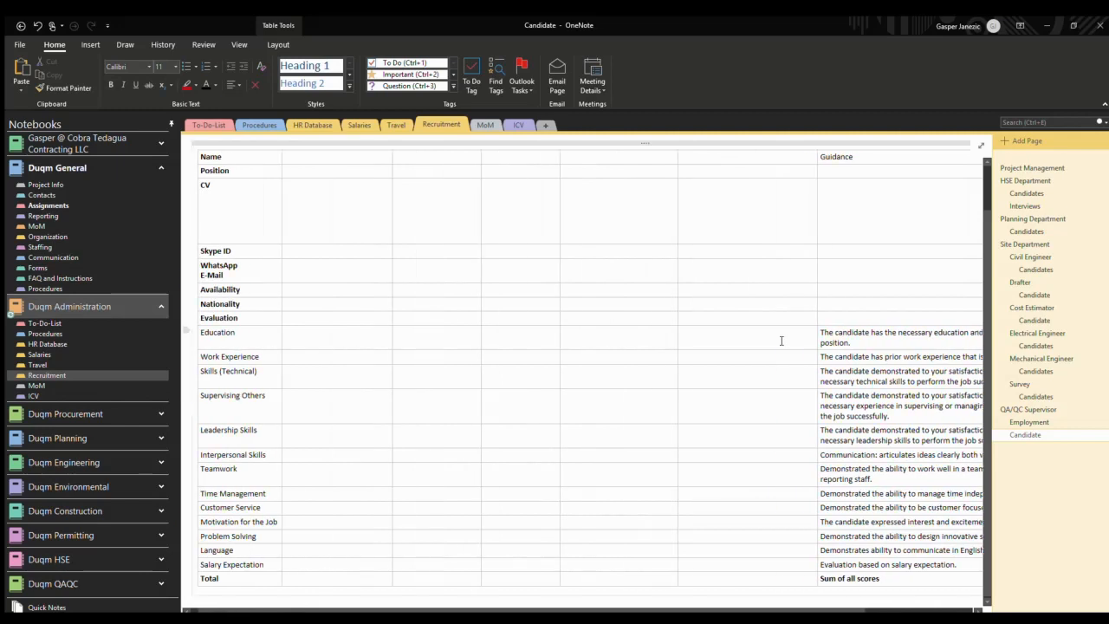
Check the cleared Candidate table, including its Guidance column, for remaining entries
scroll(782, 340, right, 3)
click(761, 186)
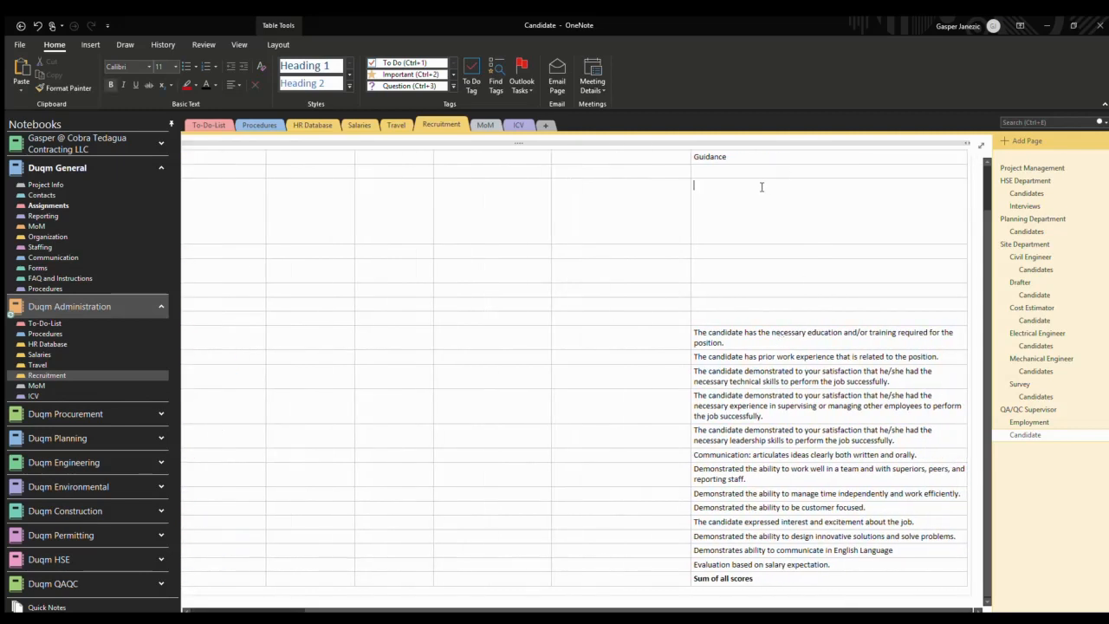
scroll(762, 186, left, 3)
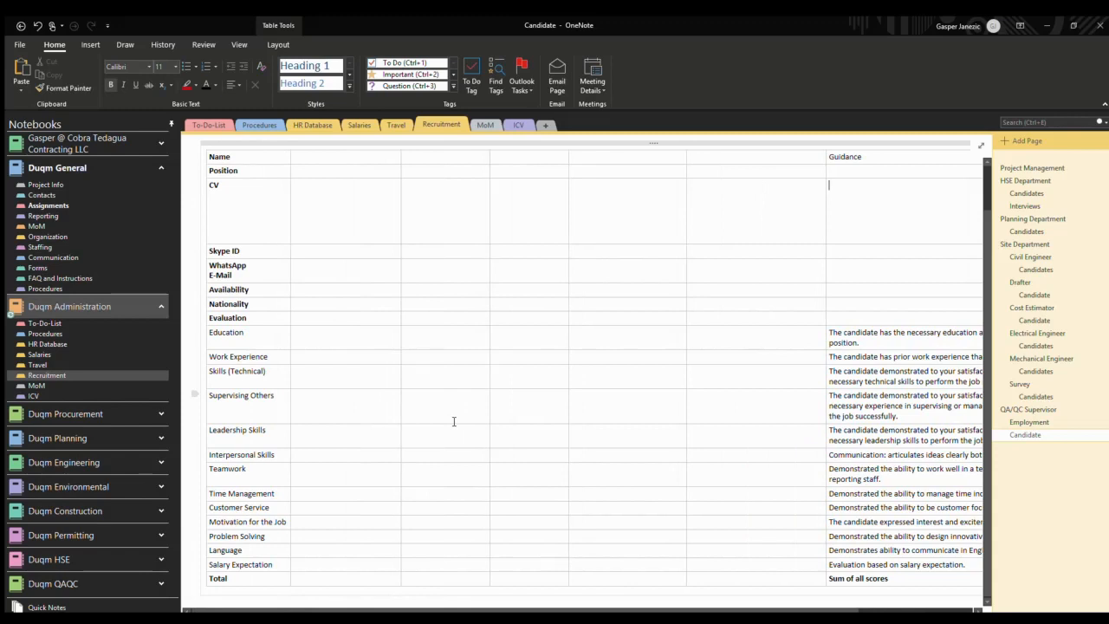
scroll(453, 421, up, 1)
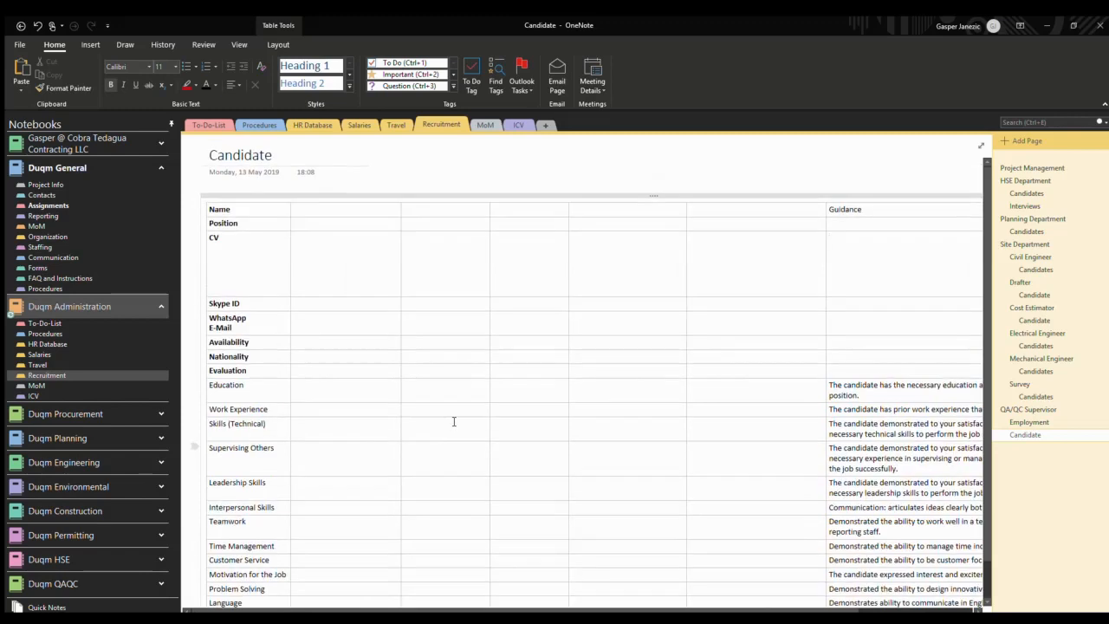
scroll(453, 421, down, 1)
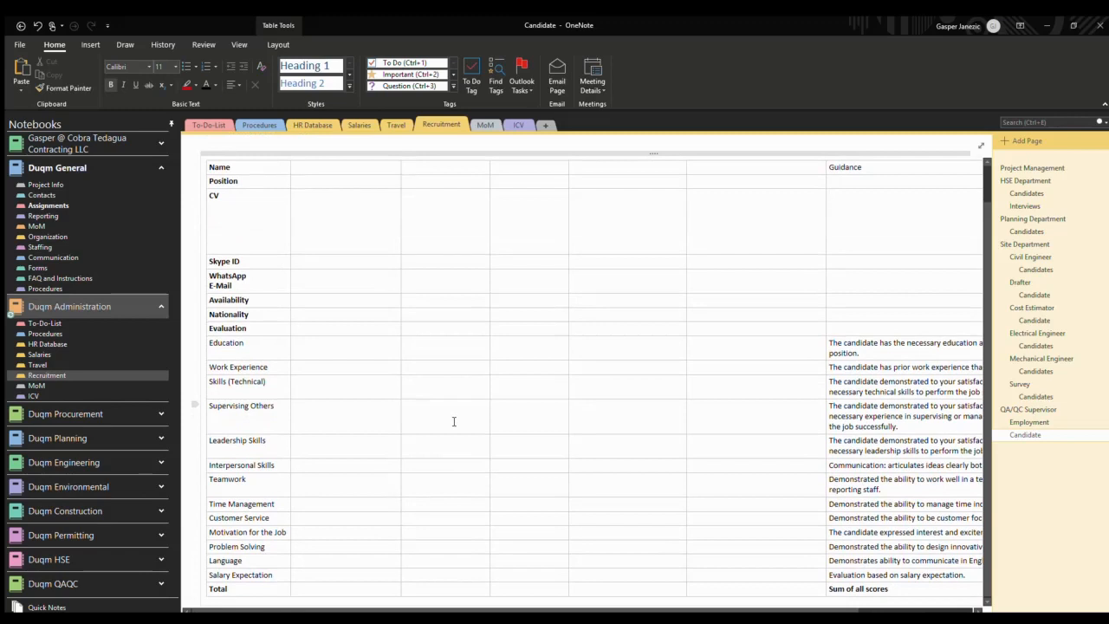
On the QA/QC Supervisor page, add the title "To-Do-List" in the Heading 1 style
click(1030, 410)
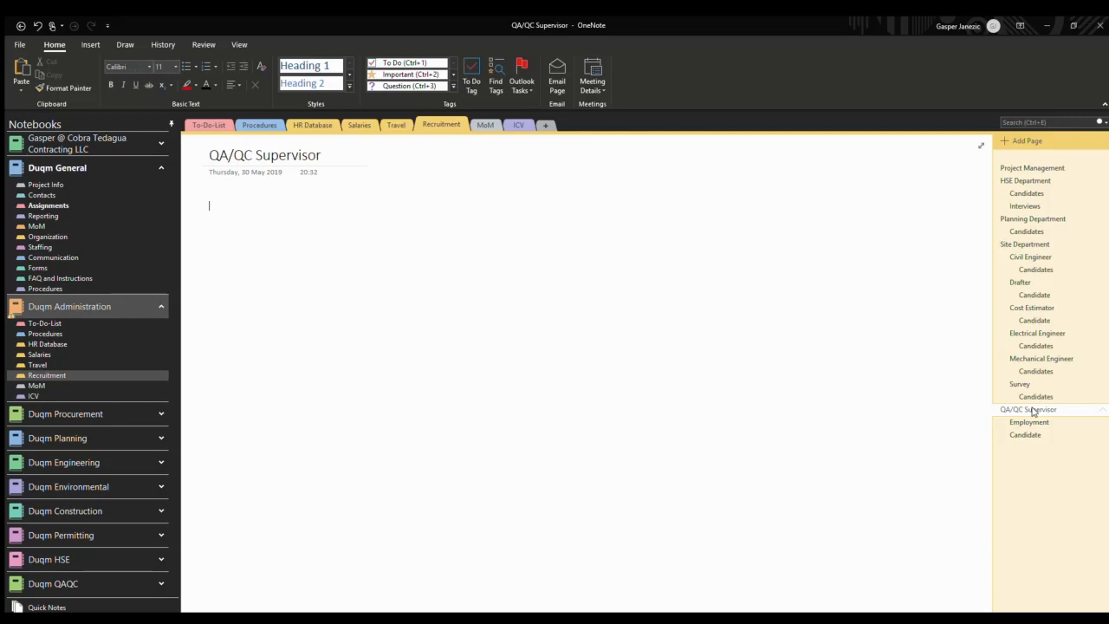
click(1032, 411)
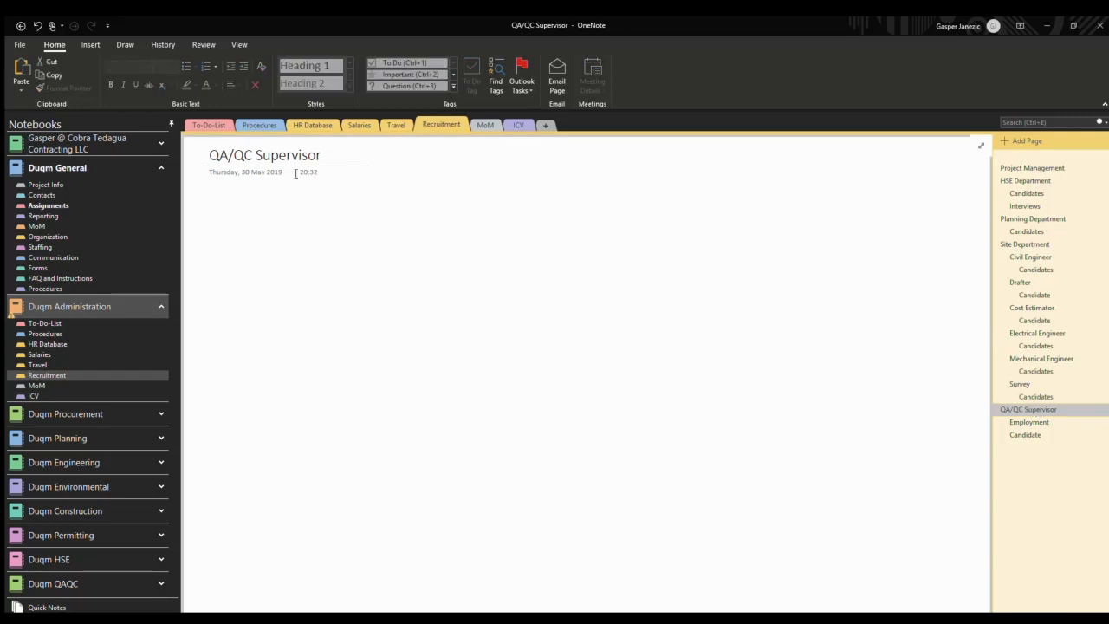
click(336, 154)
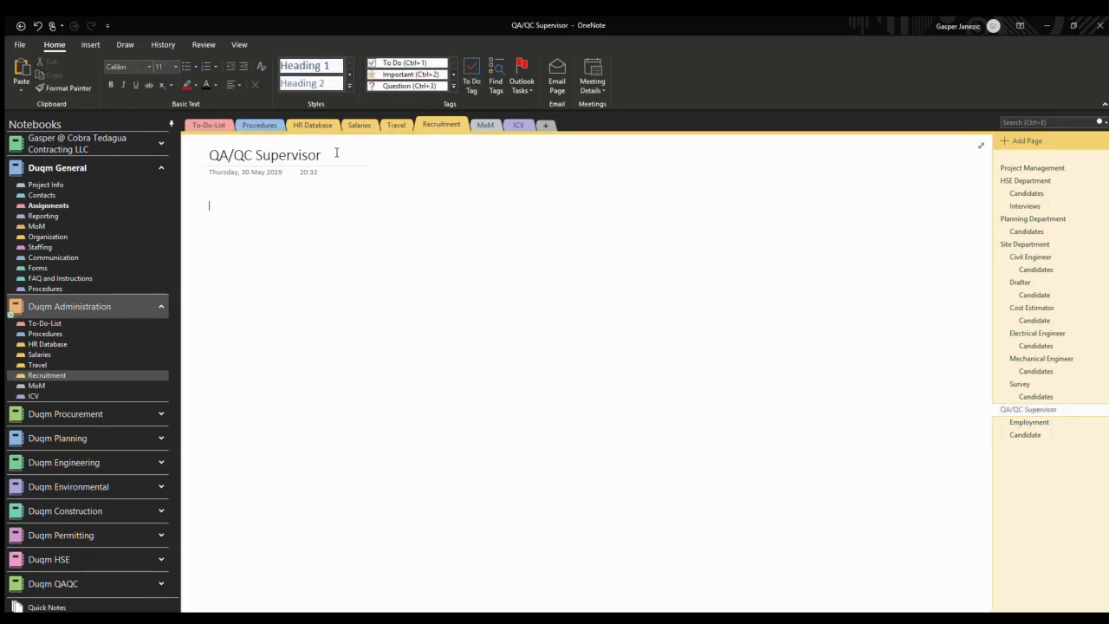
click(304, 65)
text(To-Do-List)
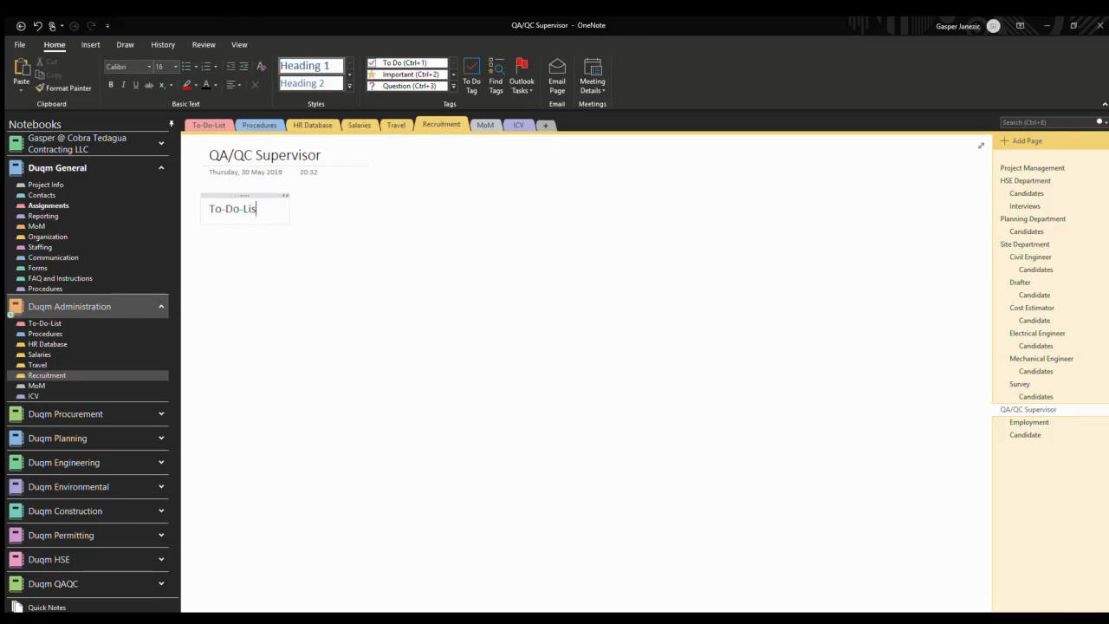
key(Return)
Below the To-Do-List heading, begin an entry reading "Insert Employment Initiation Form filled out"
text(Insert)
text( Initiation)
key(Left)
key(Left)
key(Left)
key(Left)
key(Left)
key(Left)
text(Employment Initiation )
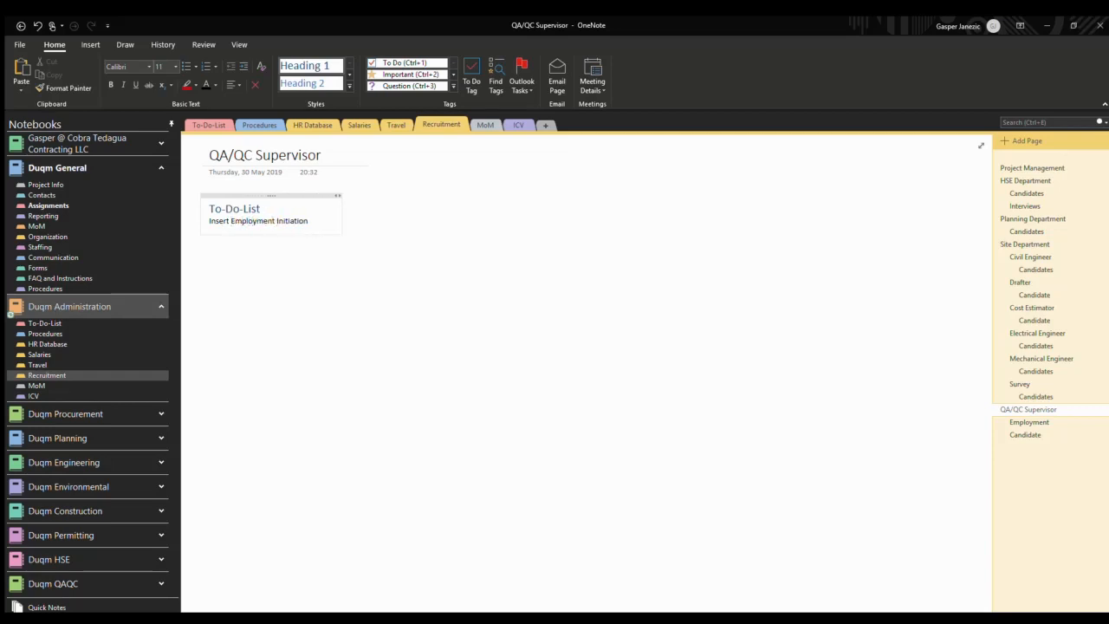
text(Form filled out a)
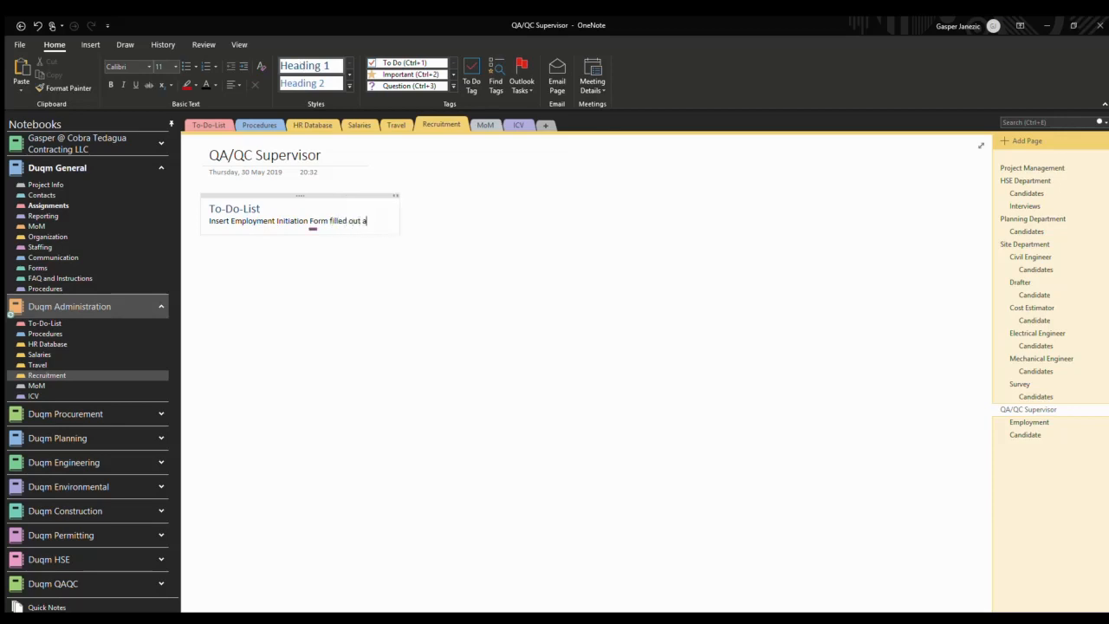
Complete the to-do entry with "by initiator and approved by Department Manager, Project Management and HR Department."
key(BackSpace)
text(by Initiati)
text(or and approved by)
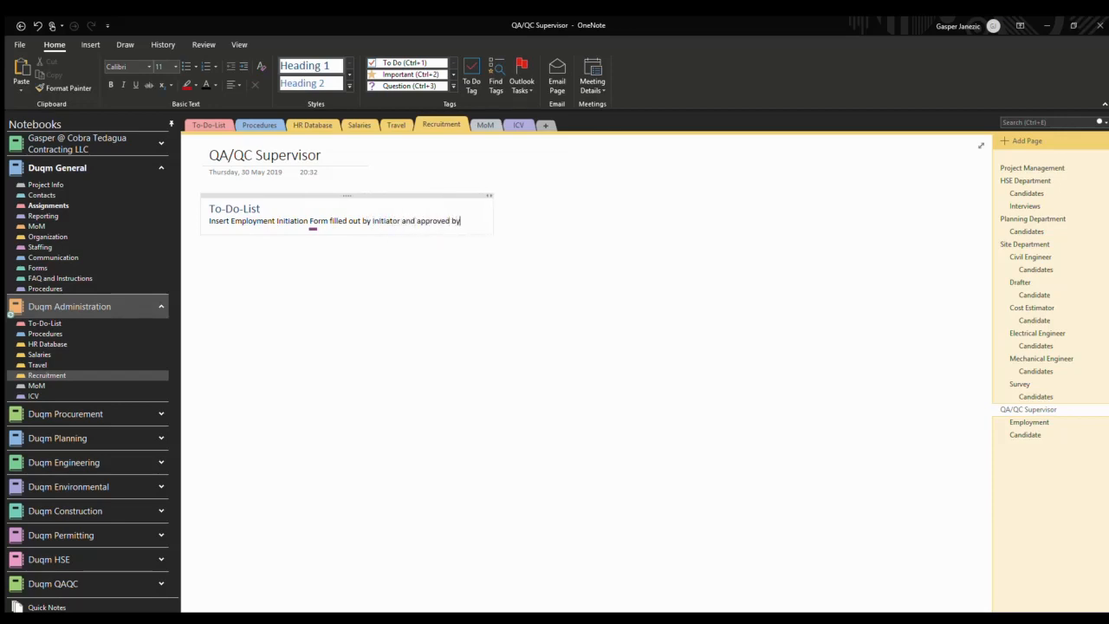
text( Department Manag)
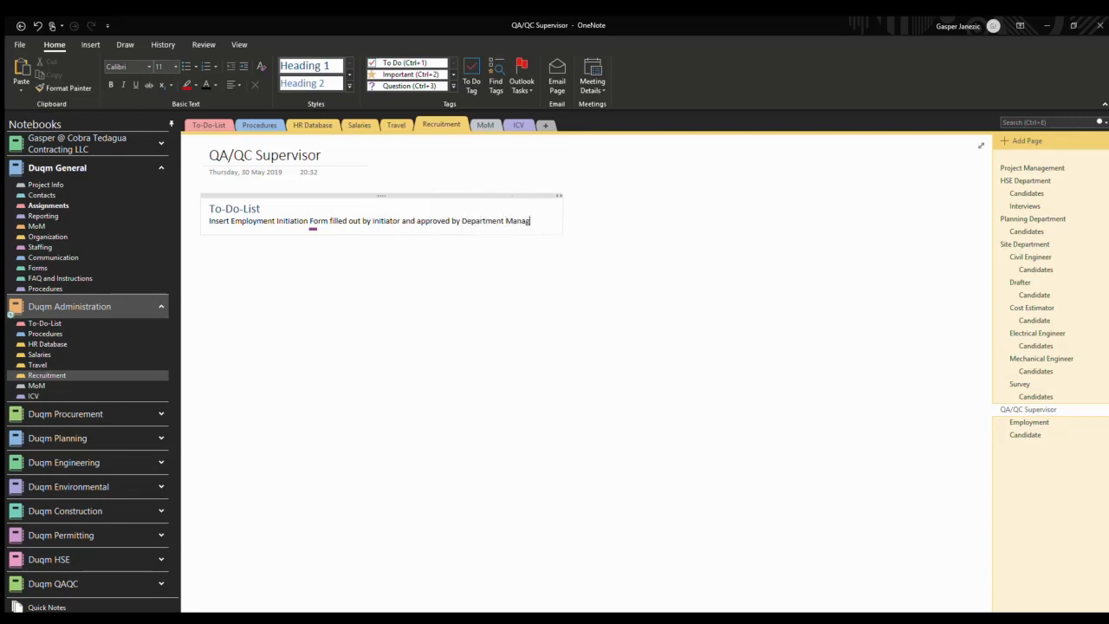
text(er, Project Management and)
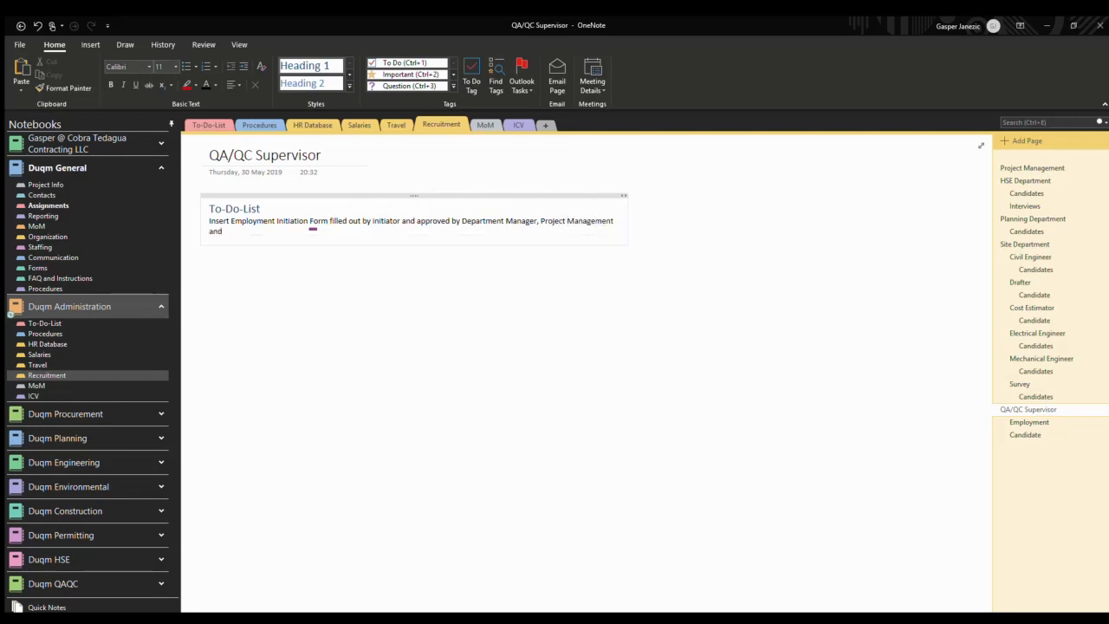
text( HR Departmnet)
key(ctrl+shift+Left)
text(Dp)
key(BackSpace)
text(epartment.)
Add a separate line: "Containing all information and guidelines about conditions of employment, qualifications, requirements etc."
key(Return)
text(Containing all Information )
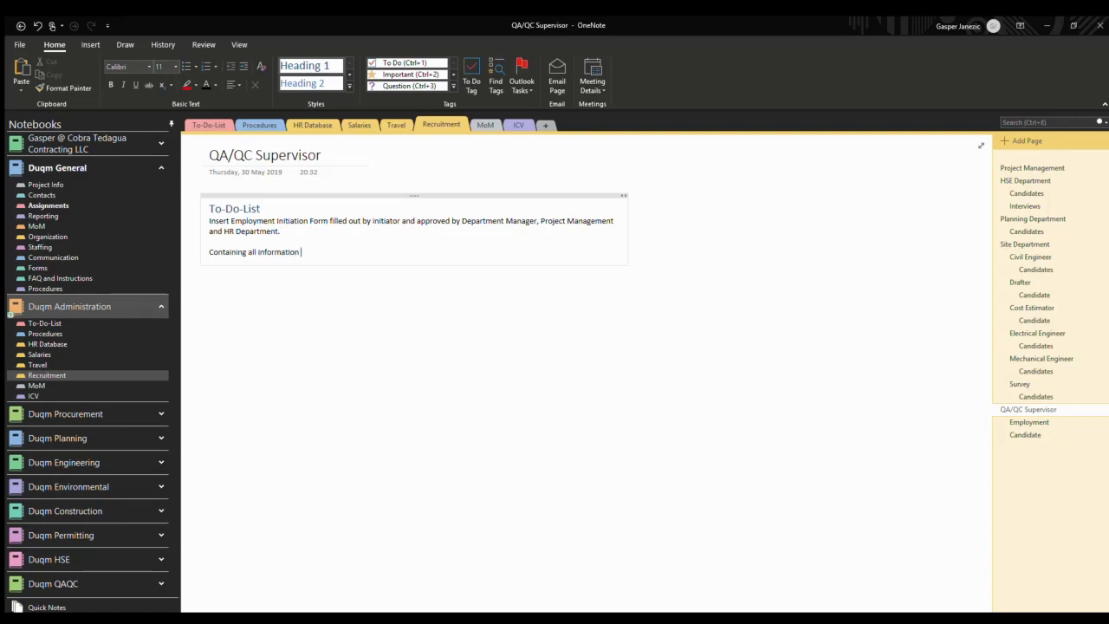
text(and guidlines about)
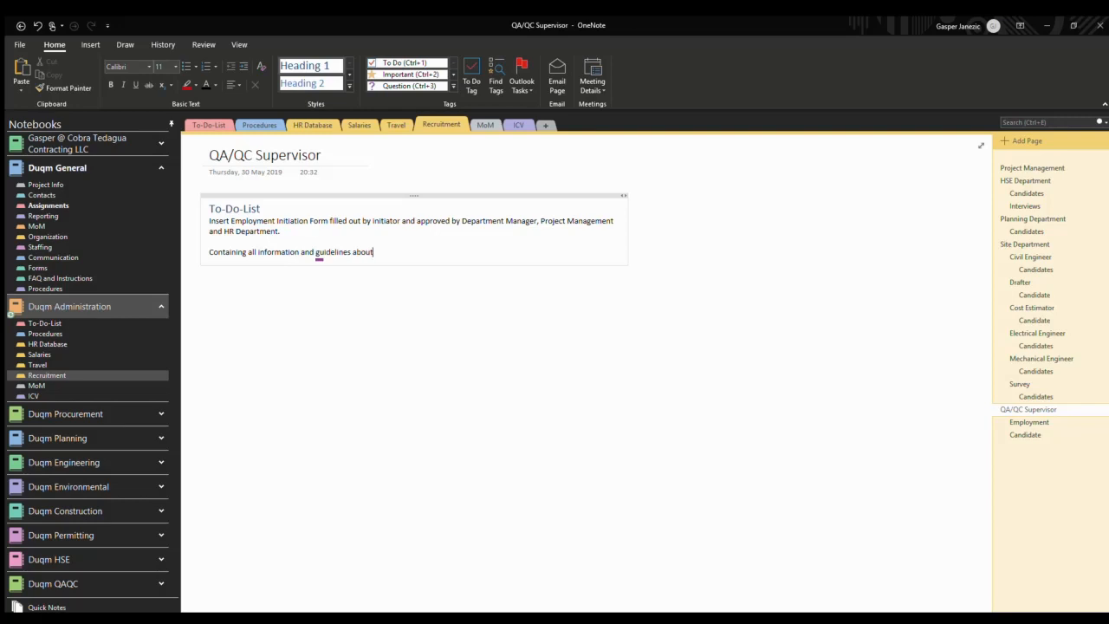
text(conditions of employment, qualifications.)
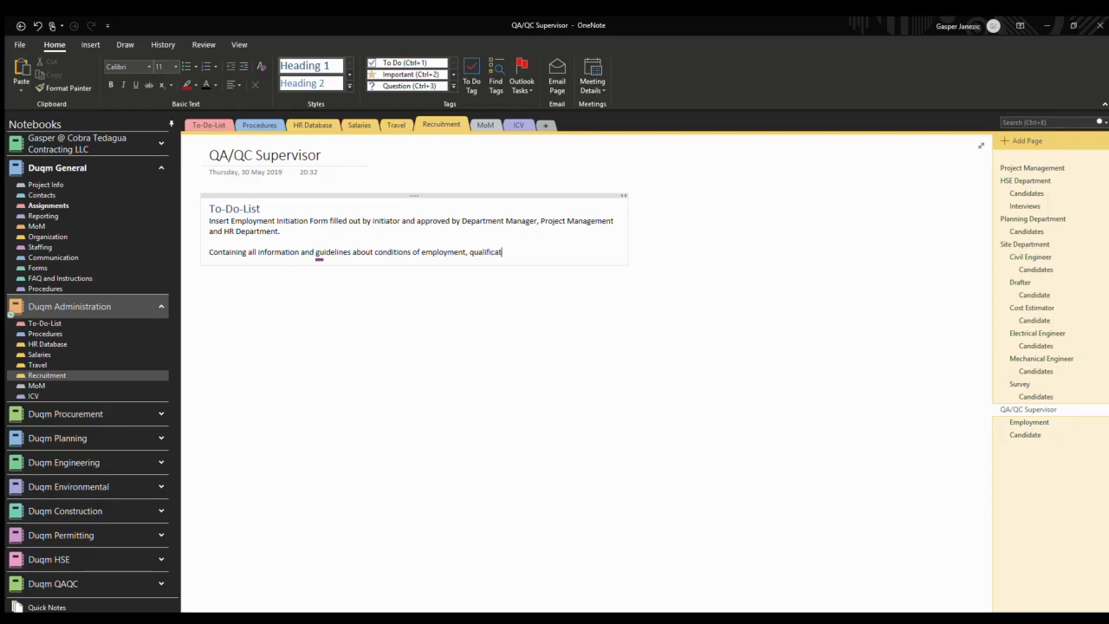
key(BackSpace)
text(, requirements etc.)
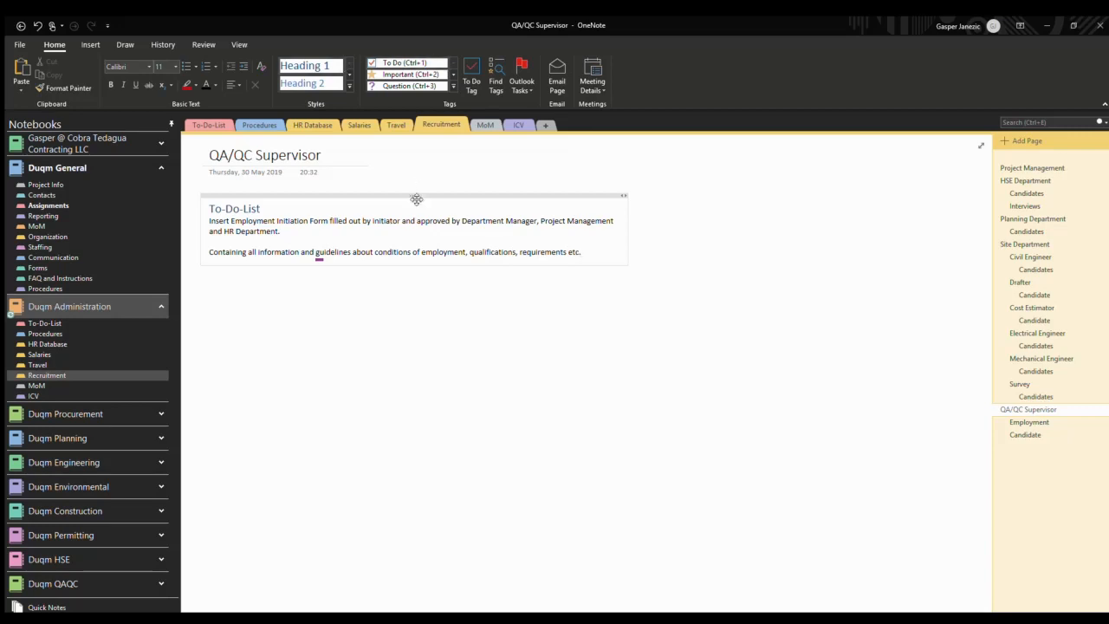
Review the Employment and Candidate subpages, and examine the Employment flowchart in Duqm General's Procedures, including the HR approval and deployment stages
click(1028, 422)
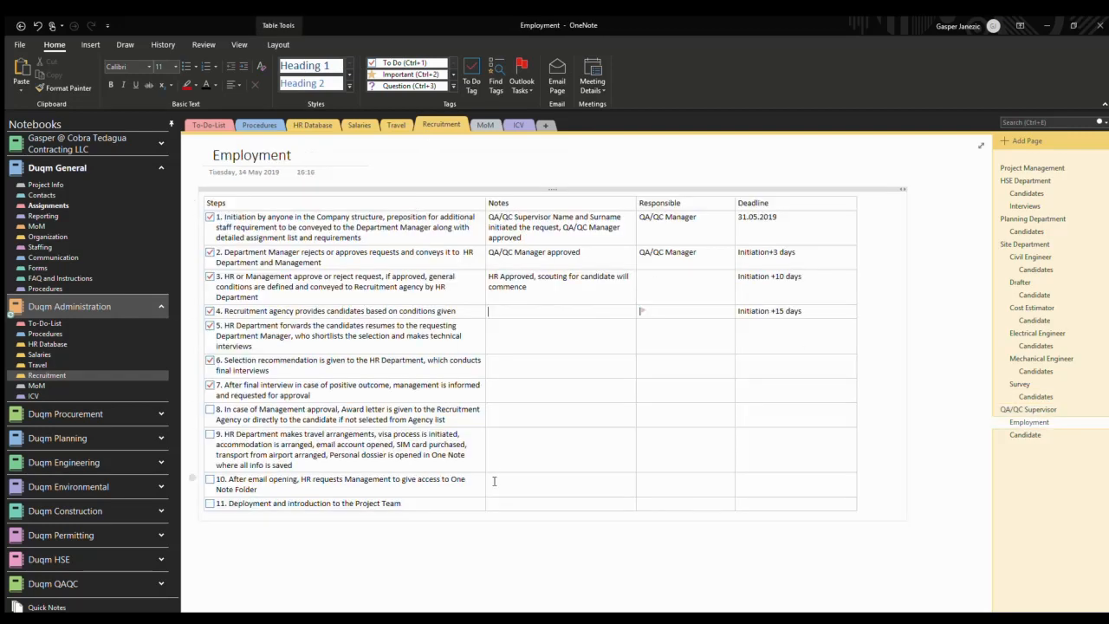
click(1030, 436)
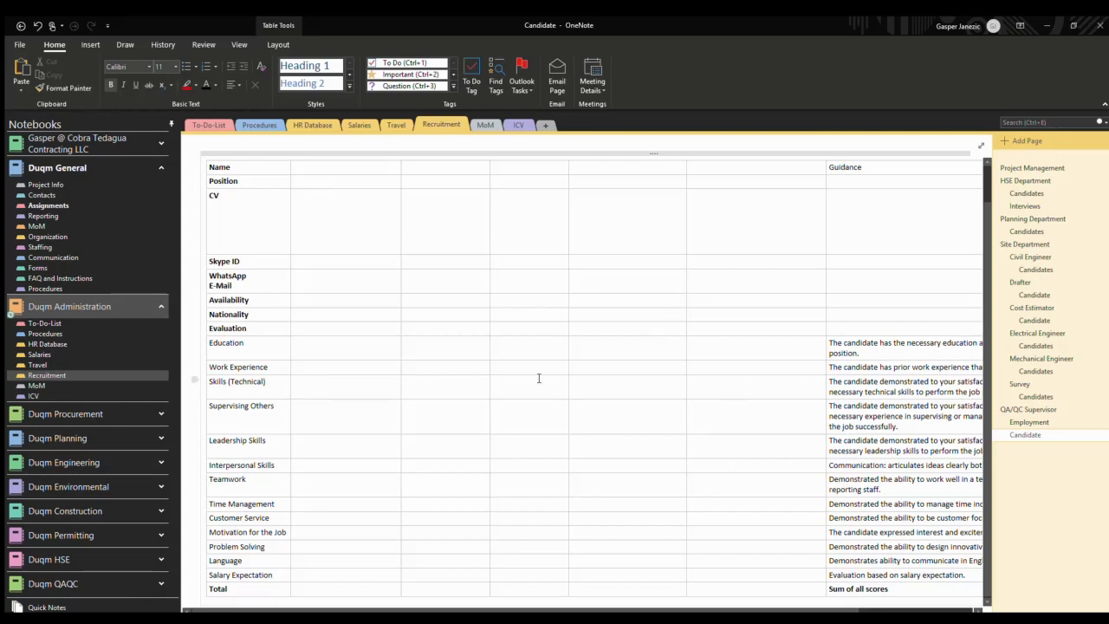
click(62, 286)
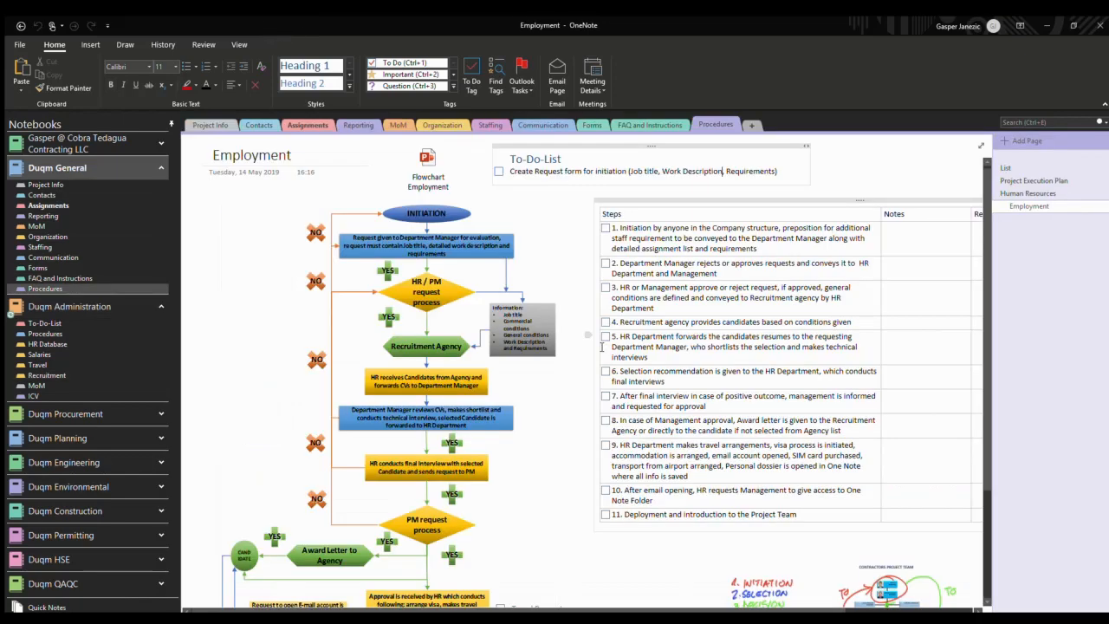
scroll(602, 346, down, 3)
scroll(335, 479, up, 5)
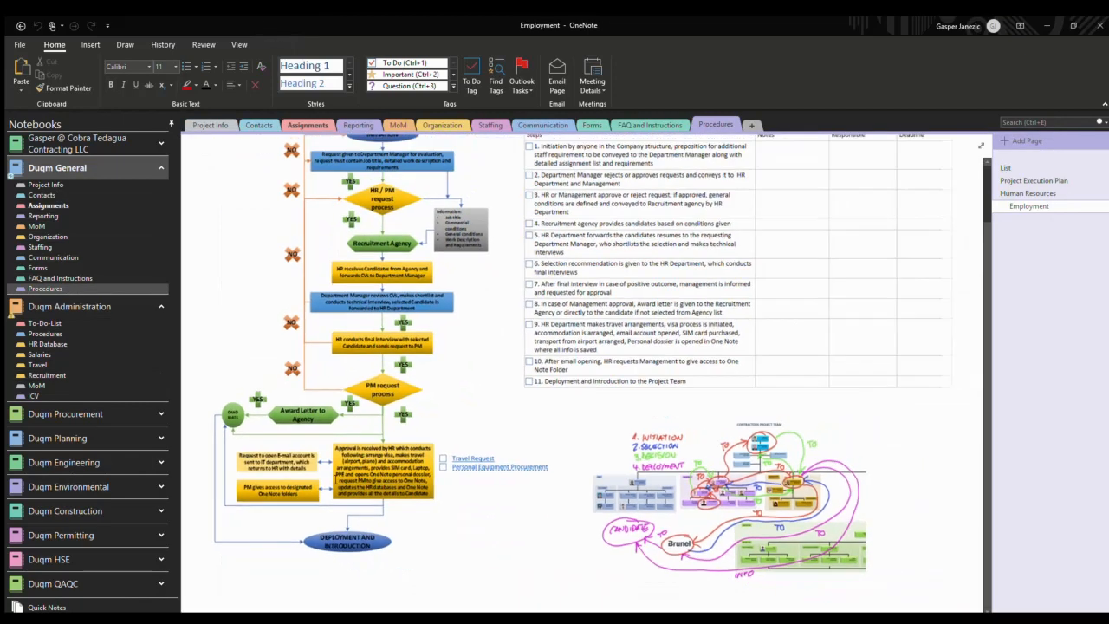
scroll(335, 479, up, 2)
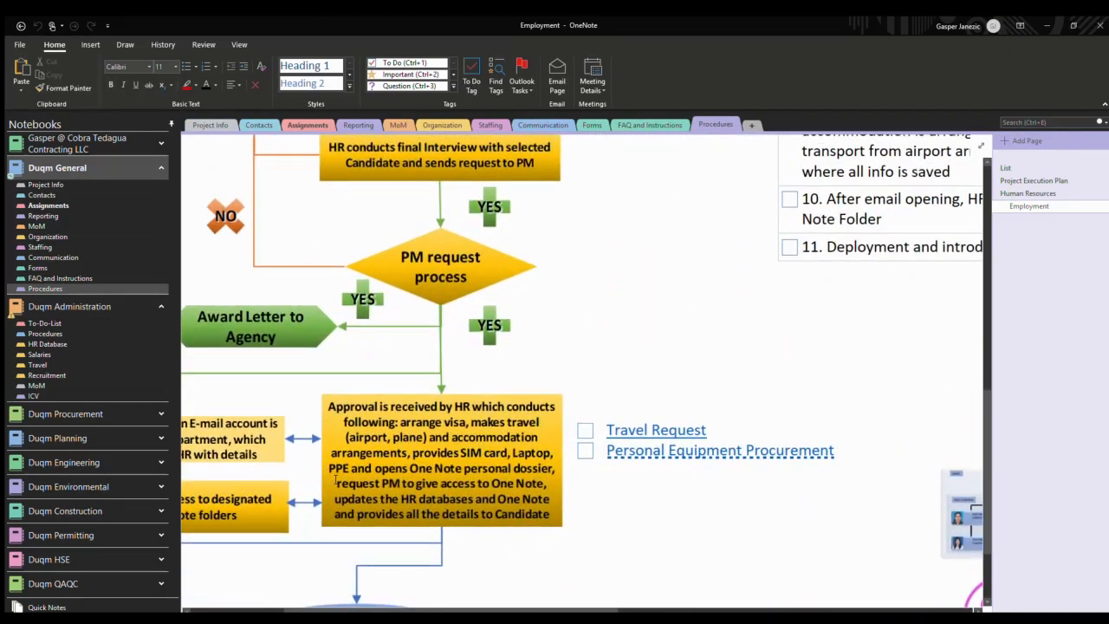
scroll(336, 477, left, 4)
scroll(336, 476, right, 5)
scroll(393, 472, left, 5)
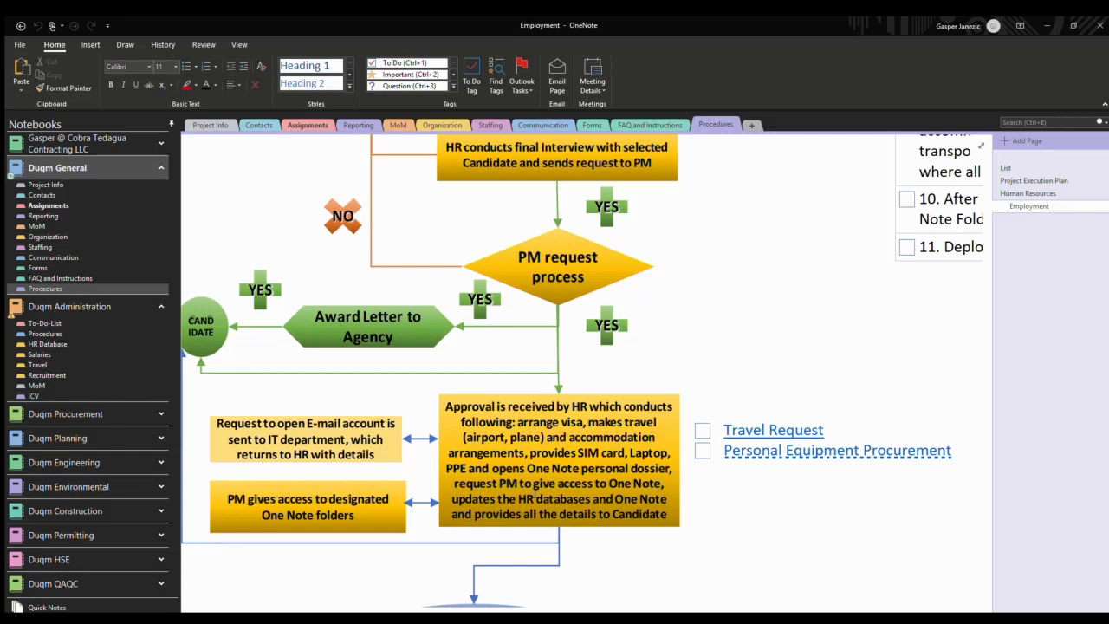
scroll(534, 492, down, 2)
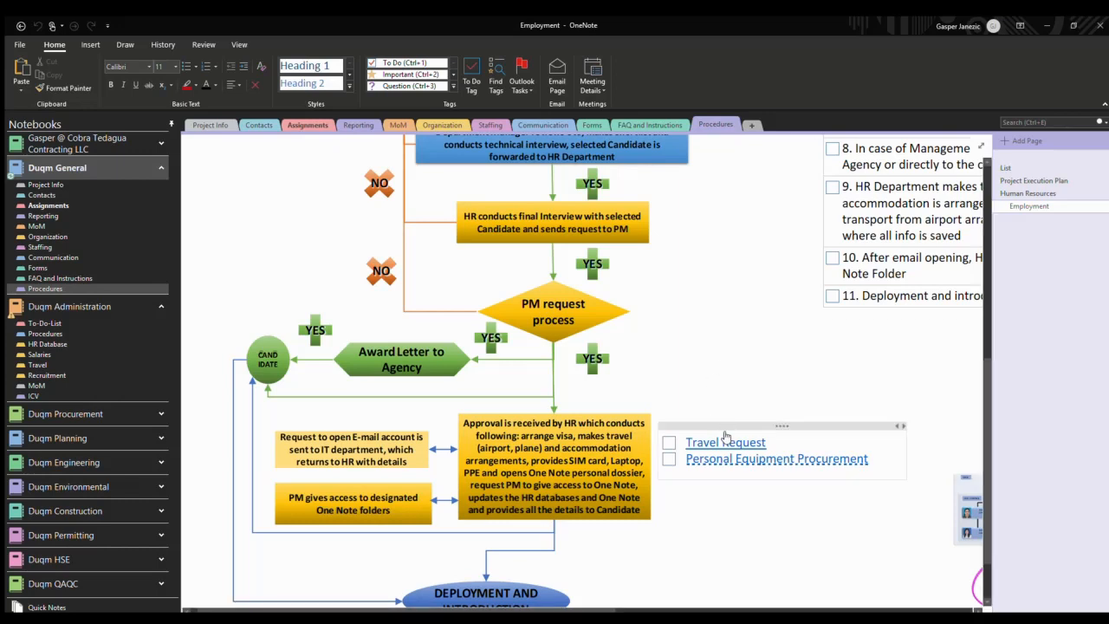
ctrl+scroll(712, 456, down, 5)
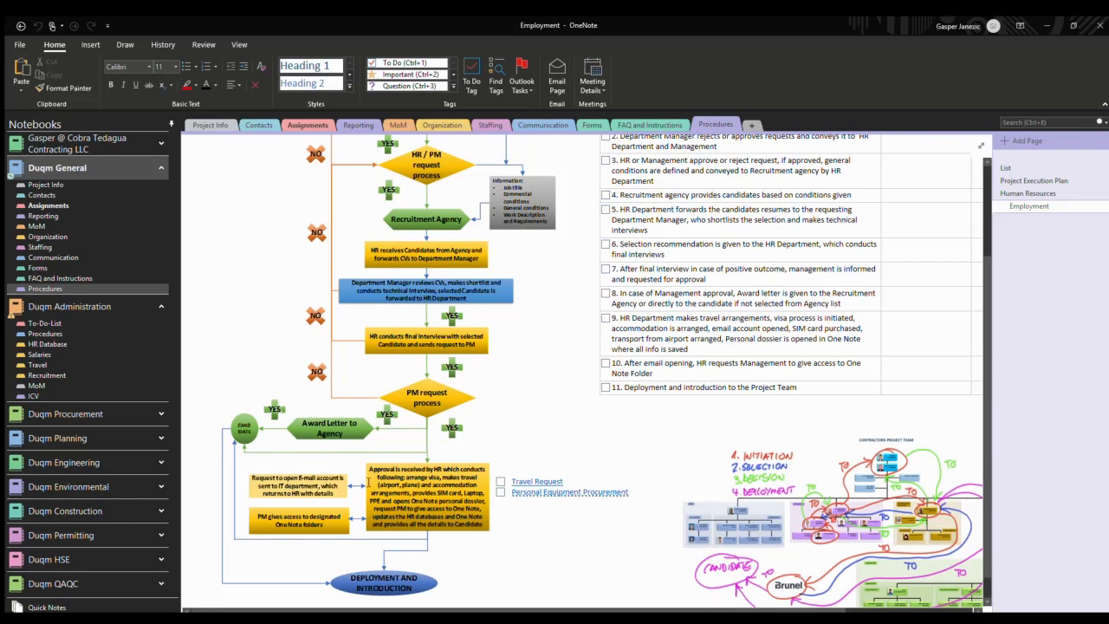
Return to the Recruitment section of Duqm Administration and review the blank candidate columns of the Candidate table
click(66, 375)
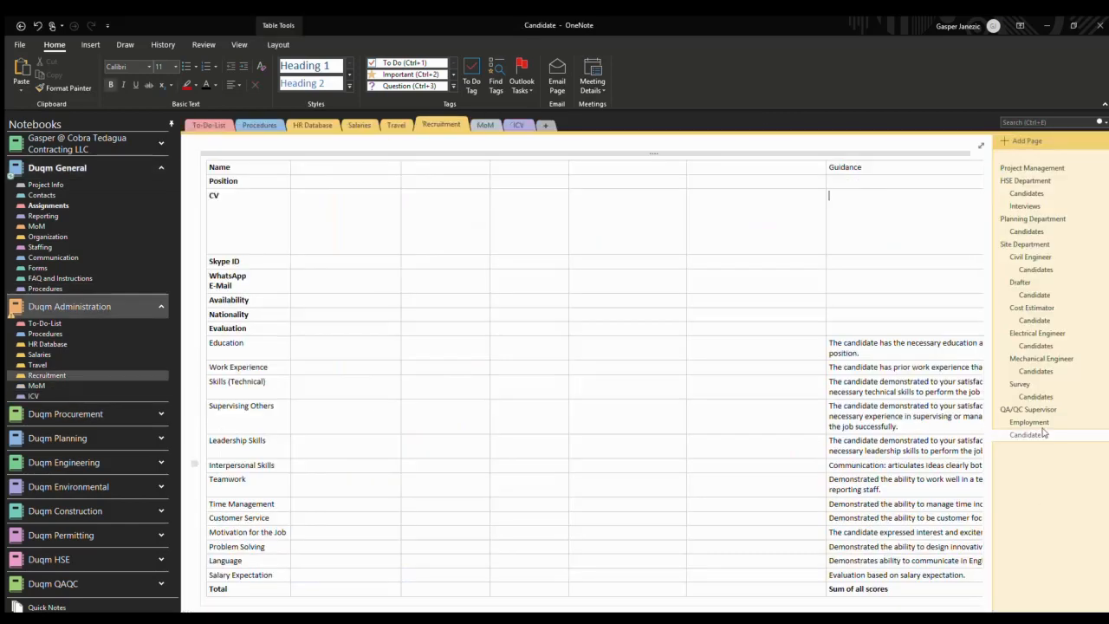
click(1038, 421)
click(1037, 436)
drag(329, 171, 336, 551)
click(363, 464)
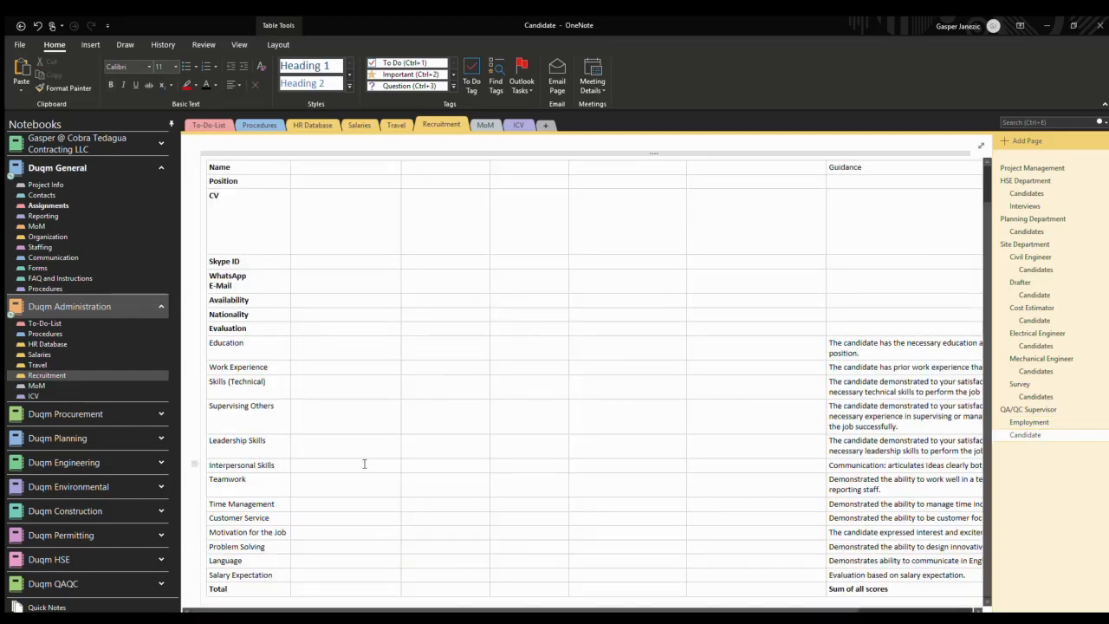
Open the Staffing section of Duqm General and look through the Project Manager's personal dossier
click(50, 248)
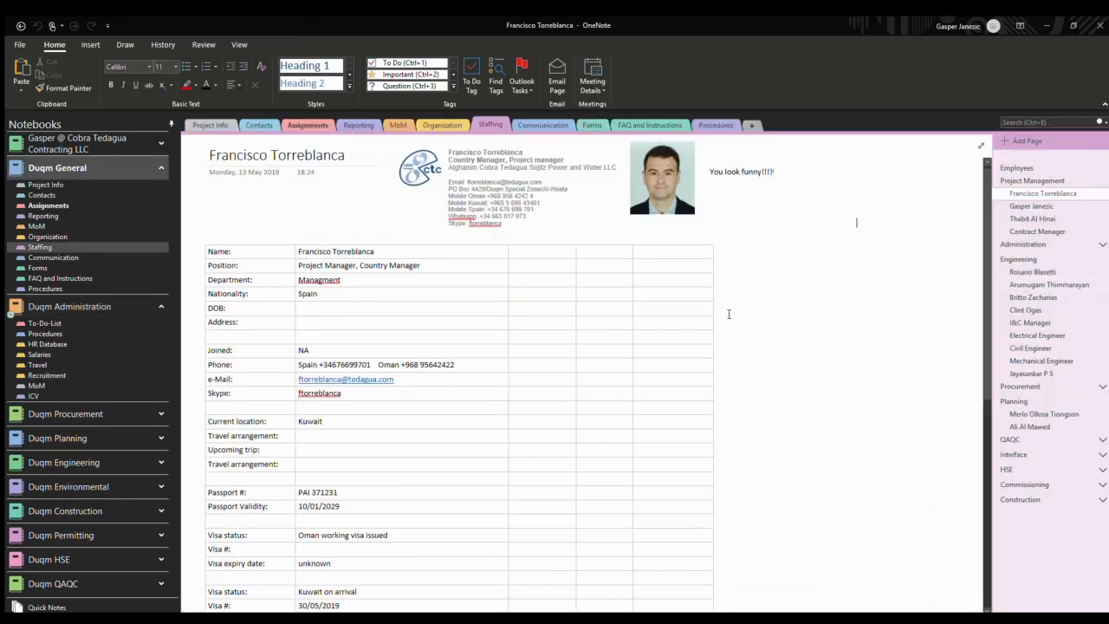
scroll(717, 328, down, 3)
scroll(717, 328, up, 3)
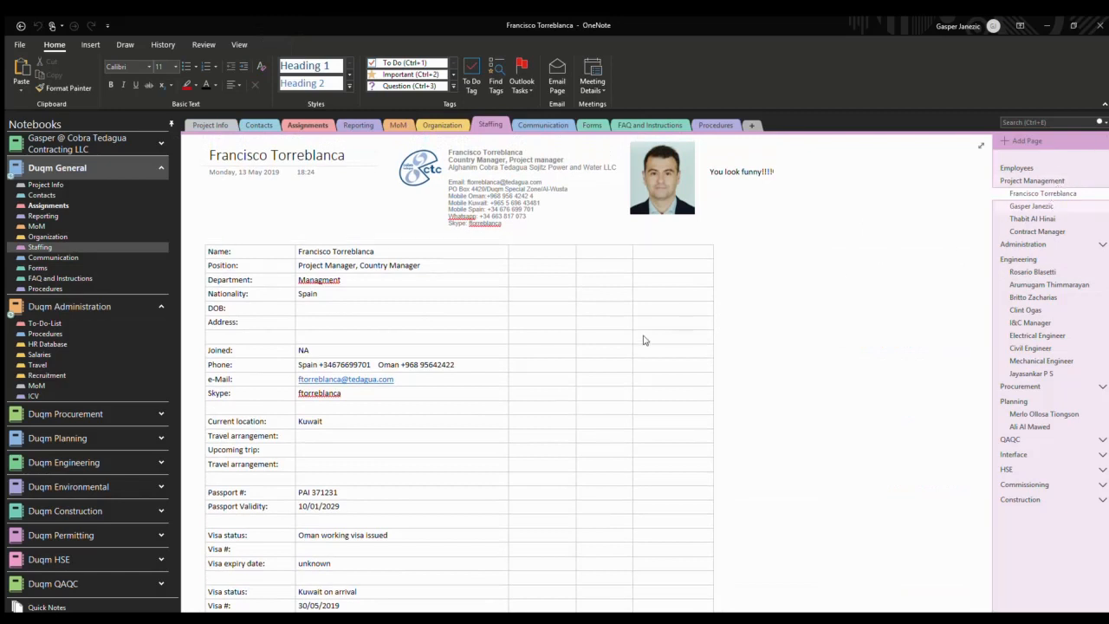
Examine the Deputy Project Manager's staffing dossier, including its travel, passport, visa, supervision and project presence rows
key(ctrl+Page_Down)
scroll(647, 340, down, 3)
scroll(649, 341, down, 5)
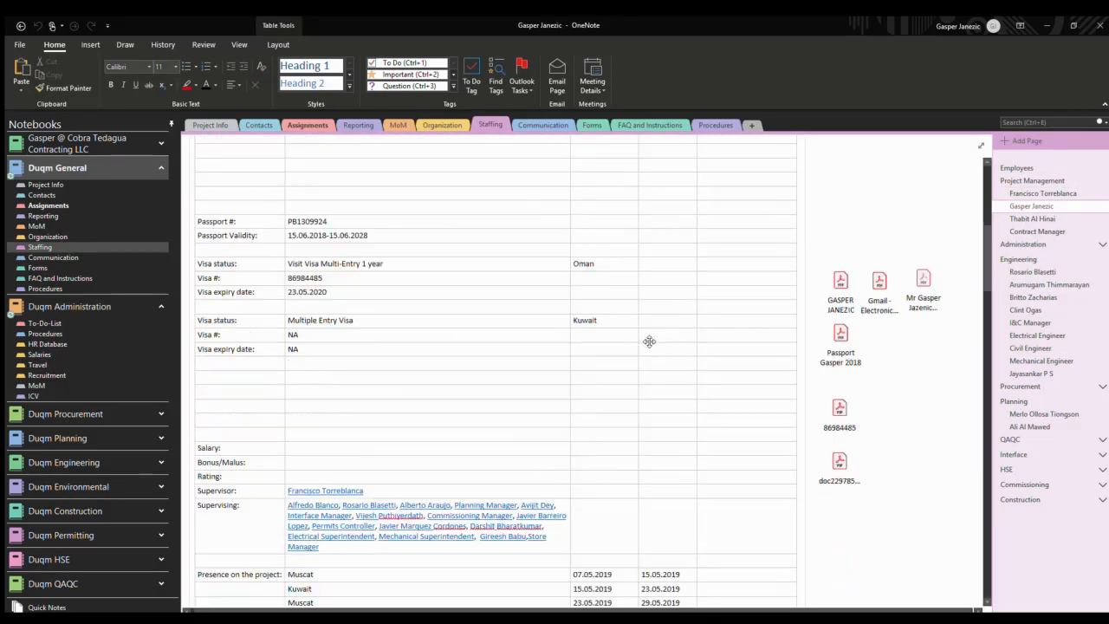
scroll(648, 339, up, 3)
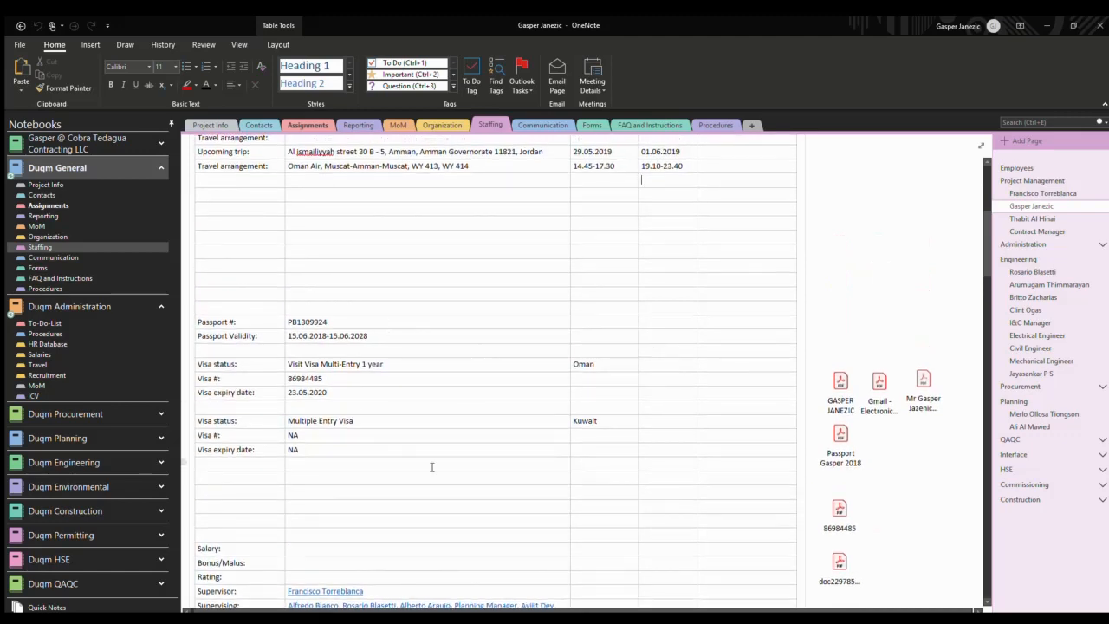
scroll(430, 465, up, 3)
scroll(396, 407, down, 3)
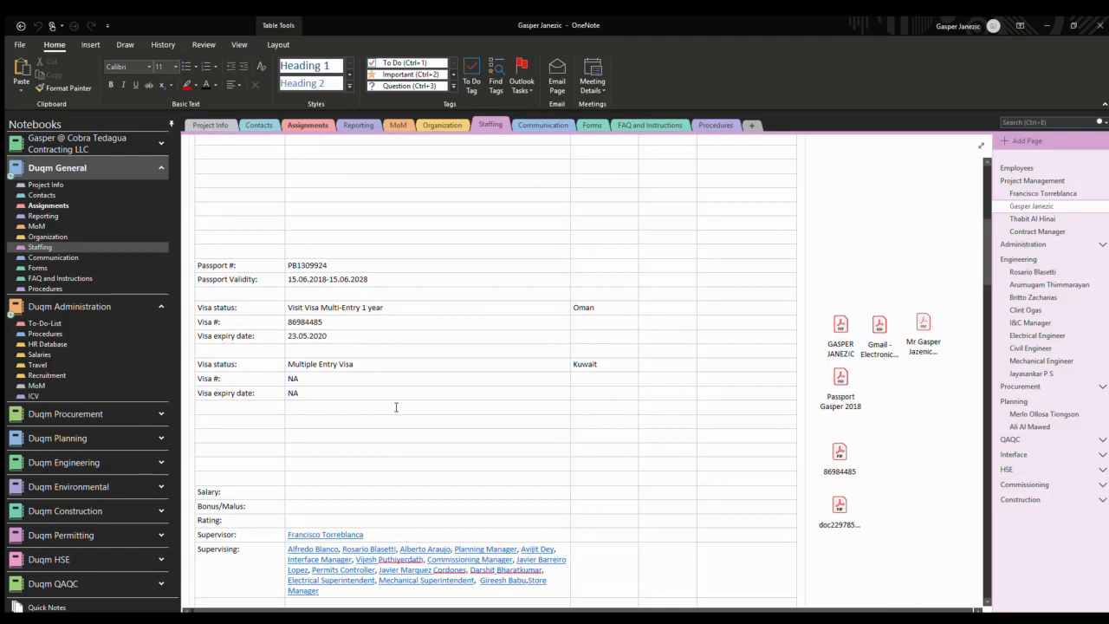
scroll(396, 407, down, 1)
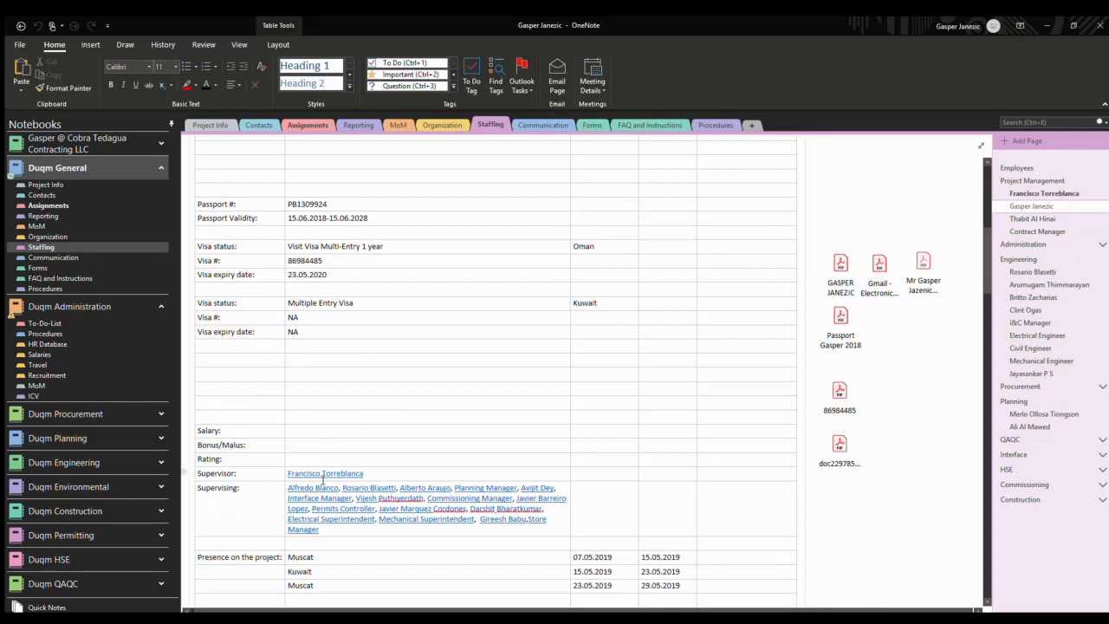
scroll(323, 480, up, 3)
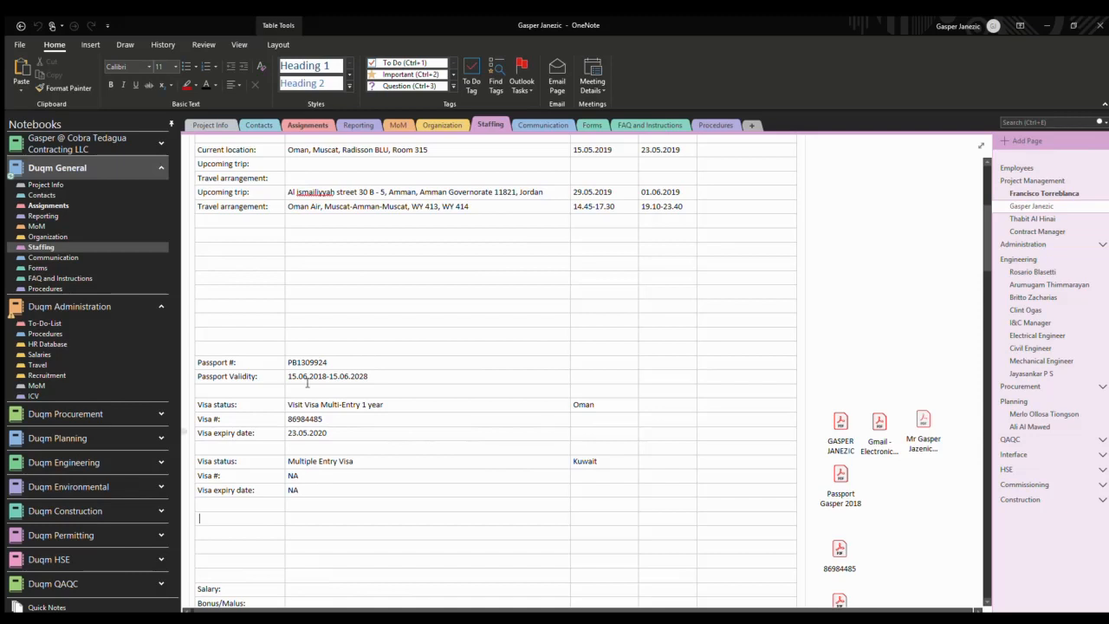
scroll(317, 331, up, 5)
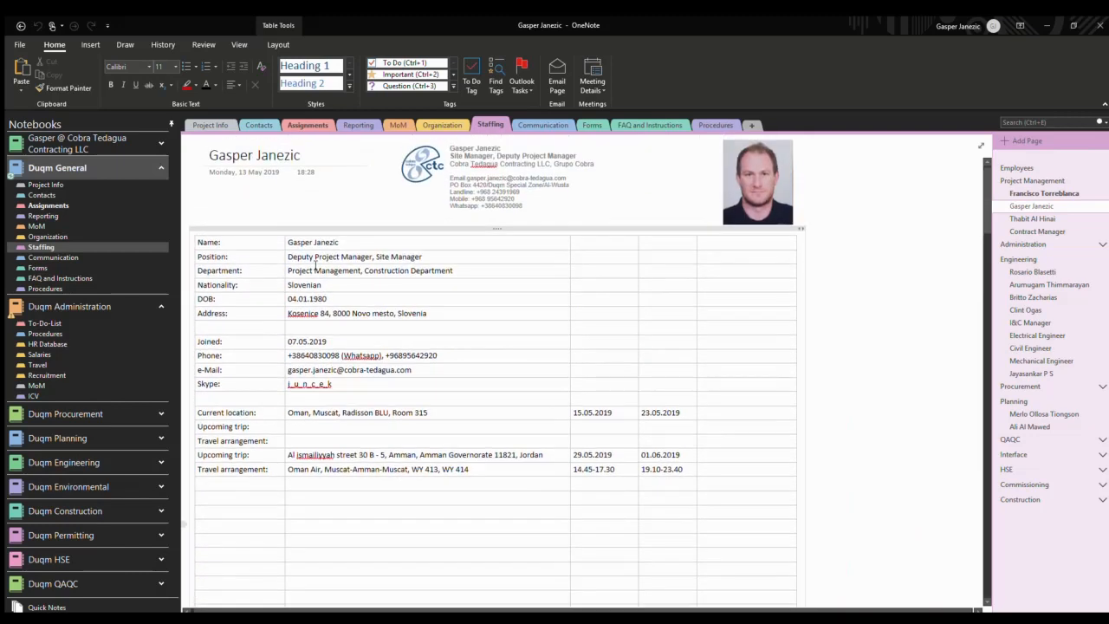
Insert eight blank rows between the Skype and Current location rows of the Deputy Project Manager's dossier table
scroll(315, 264, down, 3)
drag(247, 223, 250, 324)
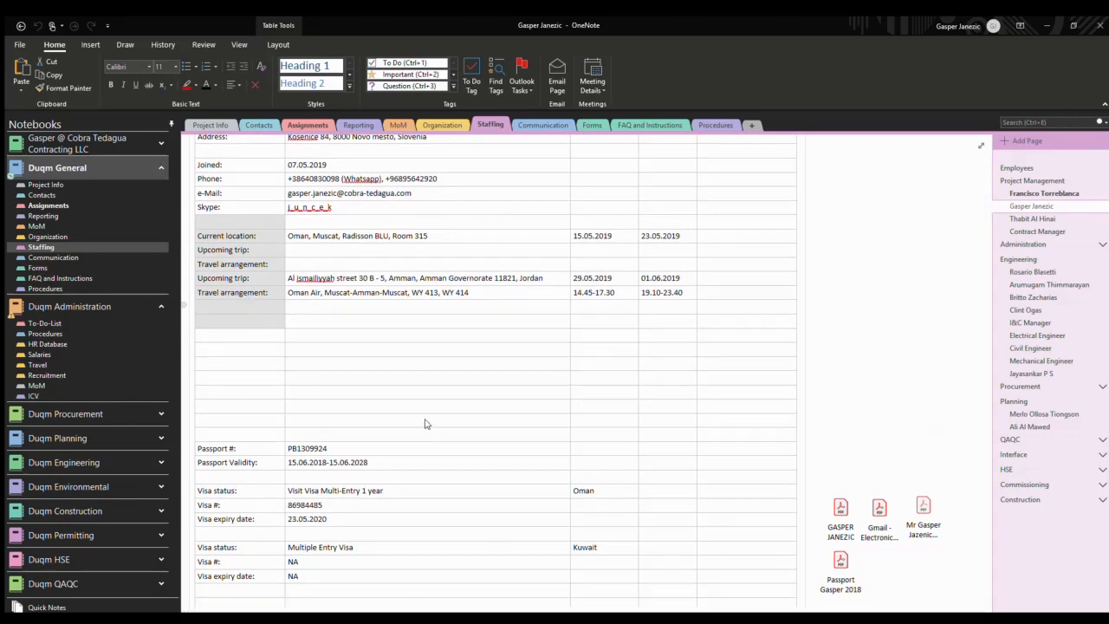
click(249, 226)
click(253, 238)
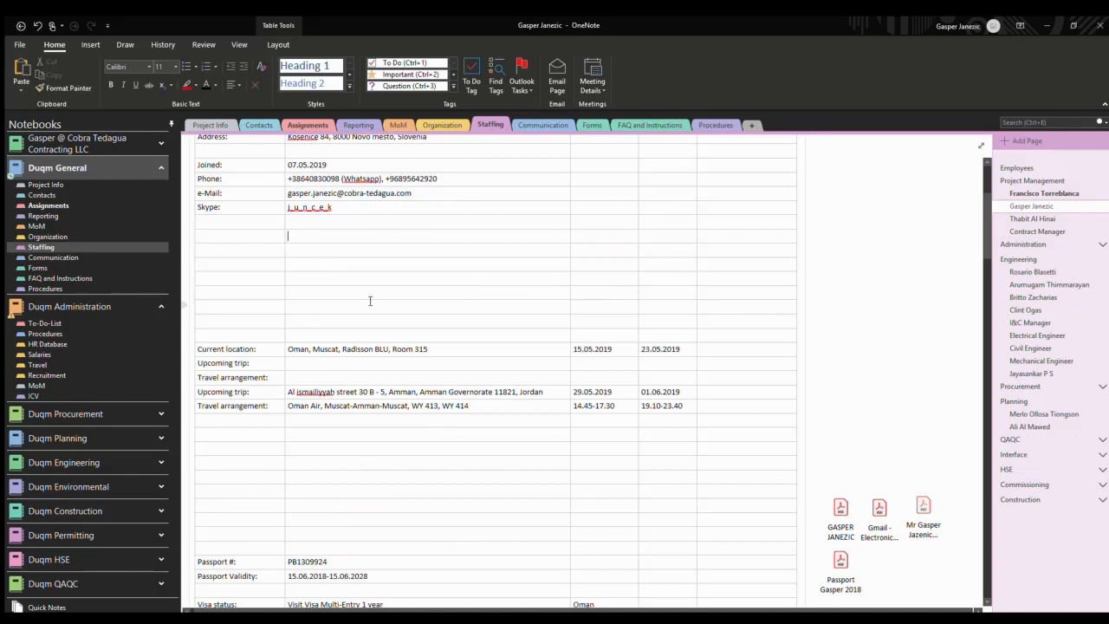
In the new rows' second column, enter "Equipment", "Xiaomy Phone", "Sim card" and "PPE", each in its own row
text(Equipment)
key(Down)
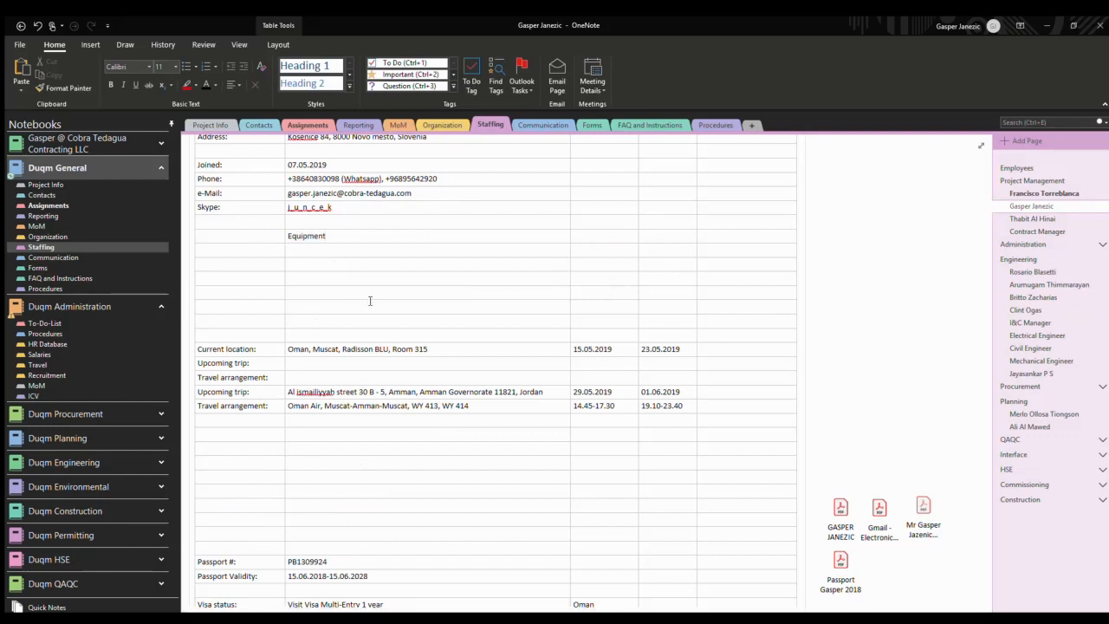
text(Xiaomy Phone)
key(Down)
text(Sim CA)
key(BackSpace)
key(BackSpace)
text(card)
key(Return)
text(PPE)
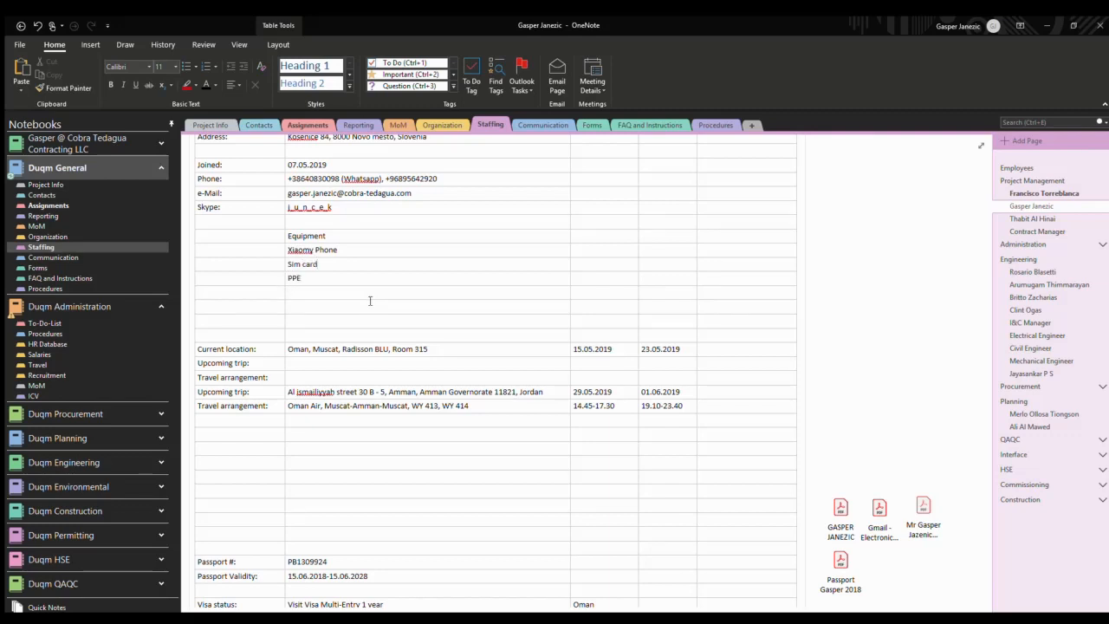
Add "Laptop and model laptop etc." in the cell below the PPE entry
click(369, 300)
text(Laptop and model laptop et.c)
key(BackSpace)
key(BackSpace)
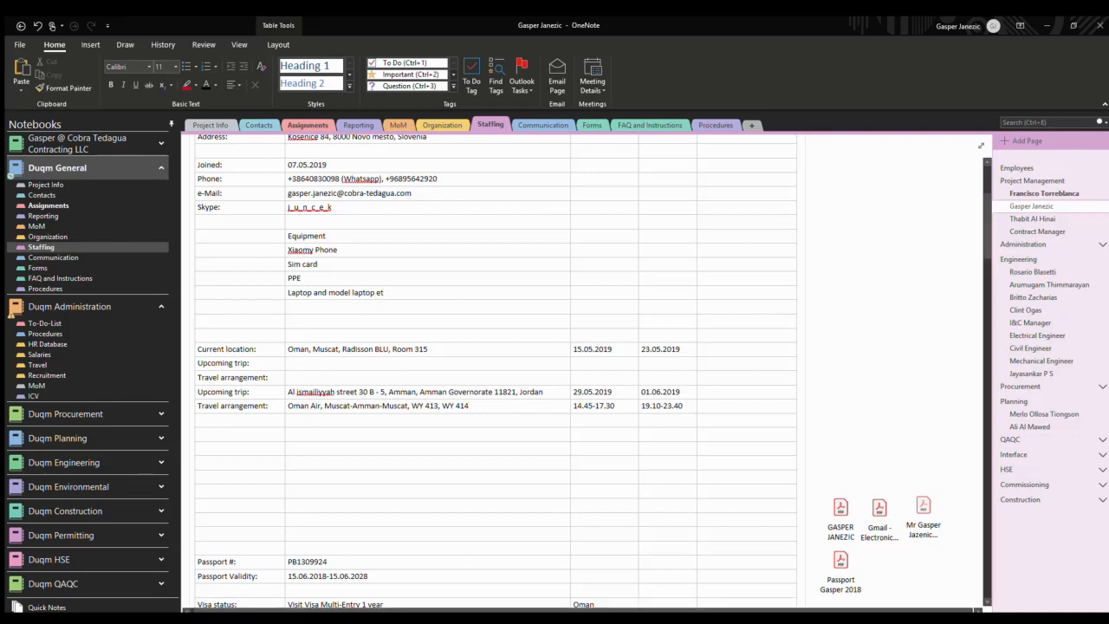
text(c.)
Try changing "Xiaomy" to "Xiao my" in the phone entry of the equipment list, and undo that correction
drag(295, 239, 299, 278)
click(324, 262)
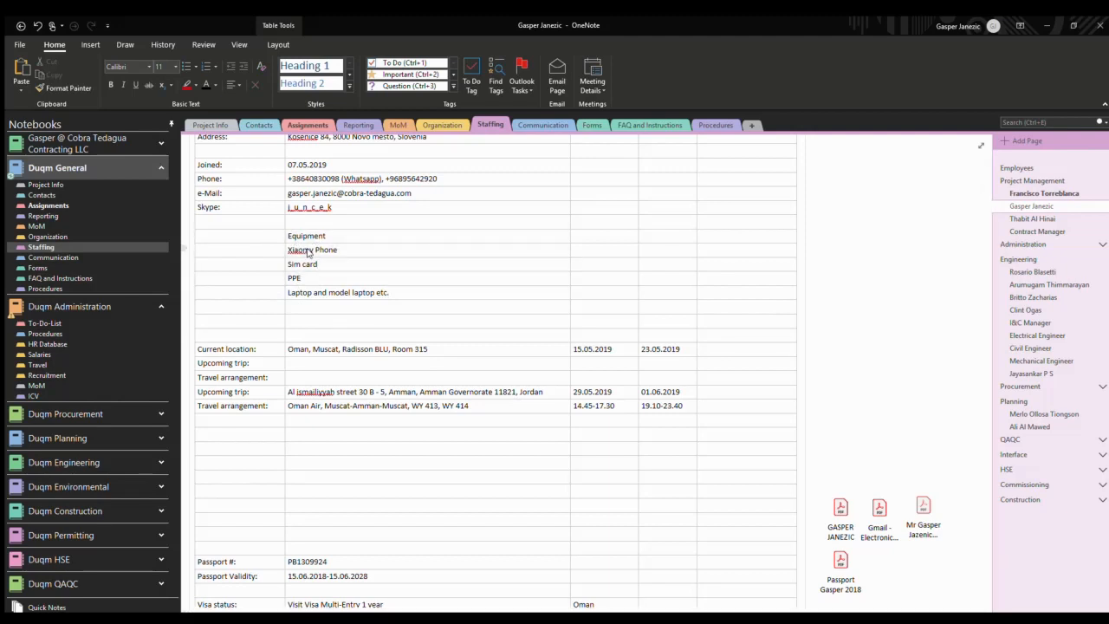
click(301, 251)
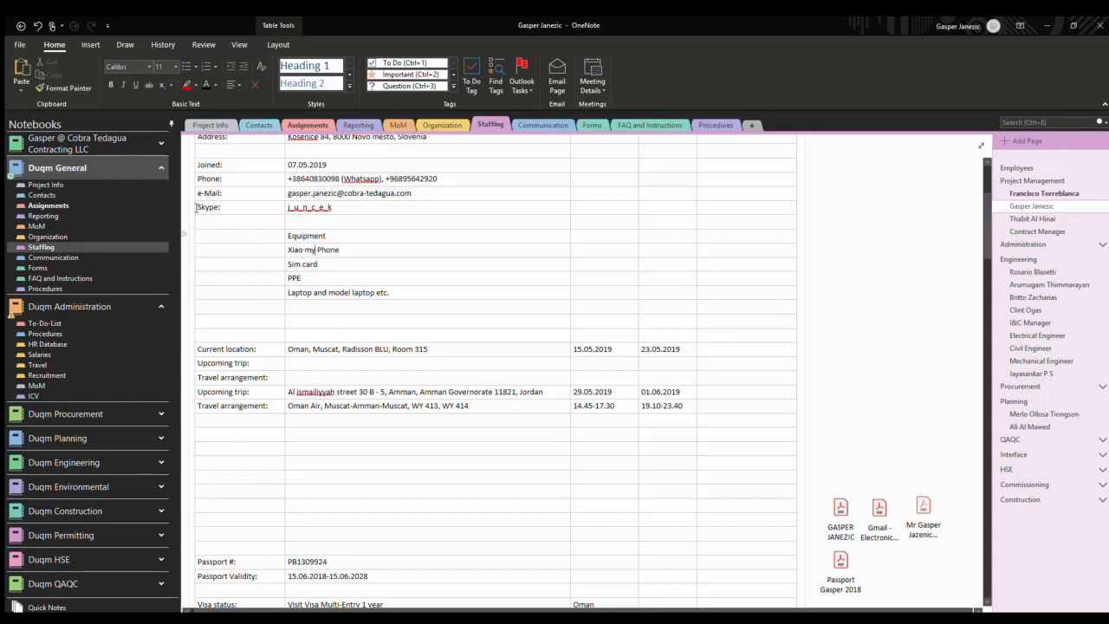
click(35, 24)
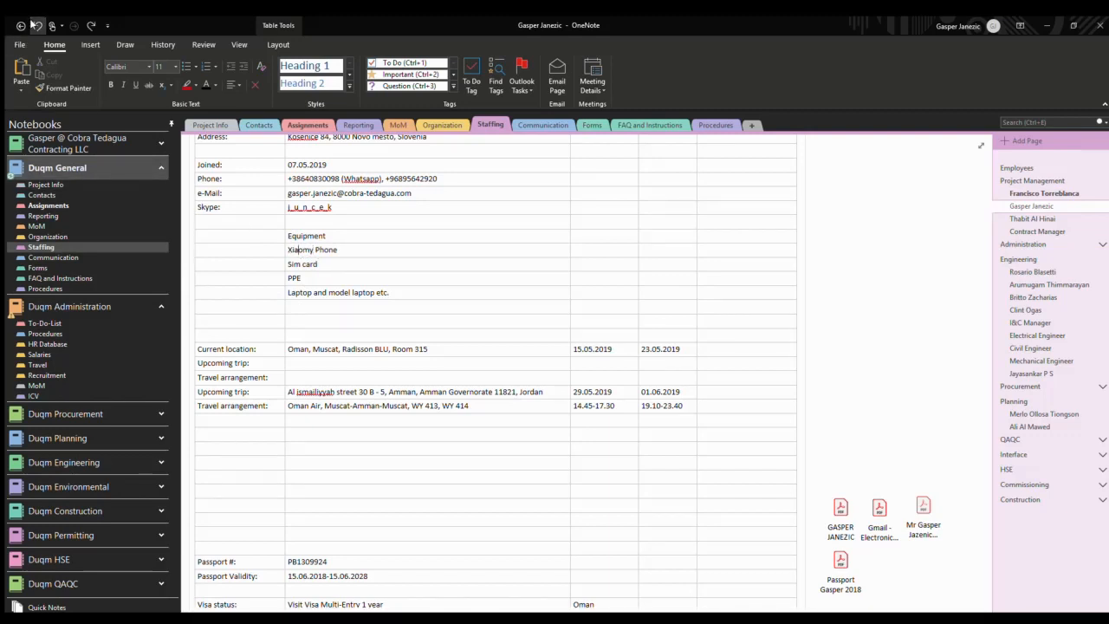
Correct the phone entry to "Xiaomi Phone" and add to-do checkboxes to the four items under Equipment
click(35, 25)
drag(346, 251, 347, 292)
click(472, 74)
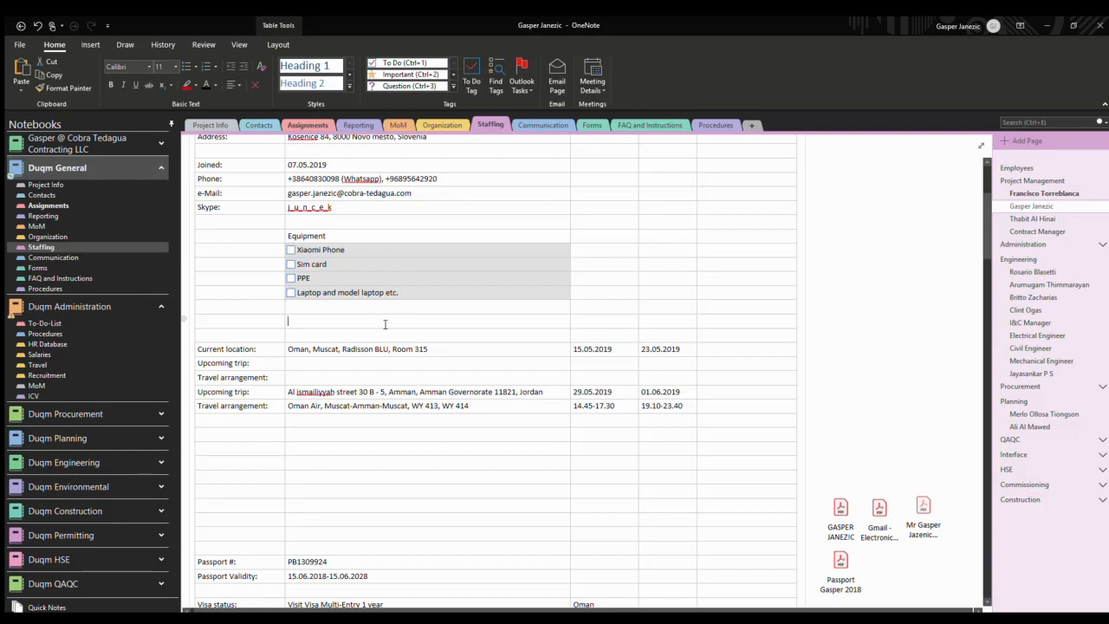
click(385, 324)
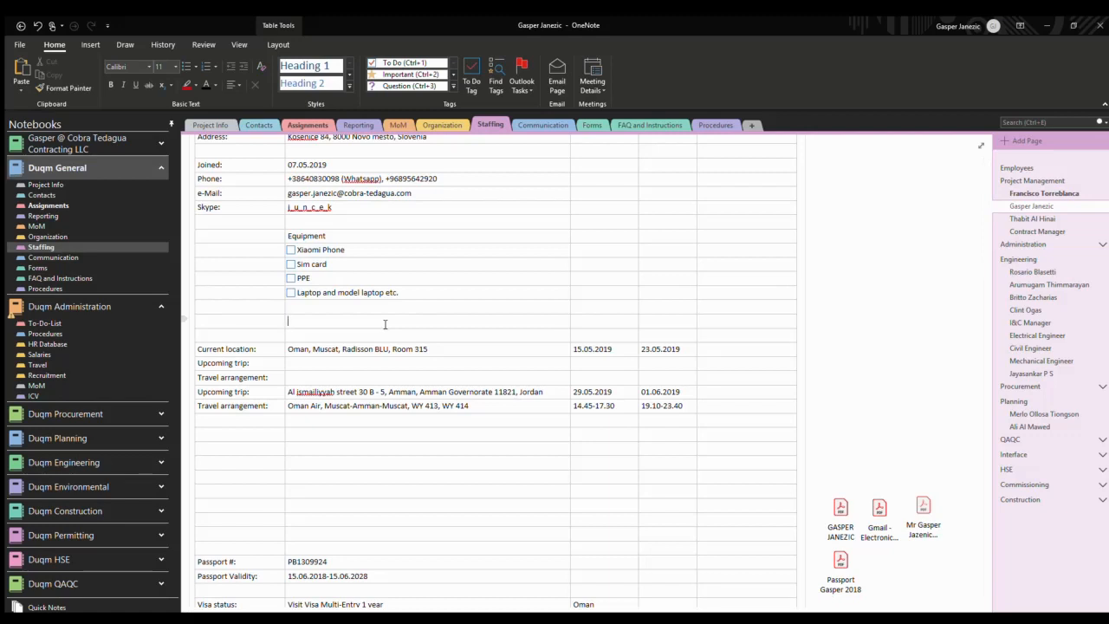
Mark the Xiaomi Phone, Sim card, PPE and laptop entries in the equipment list as checked
click(352, 250)
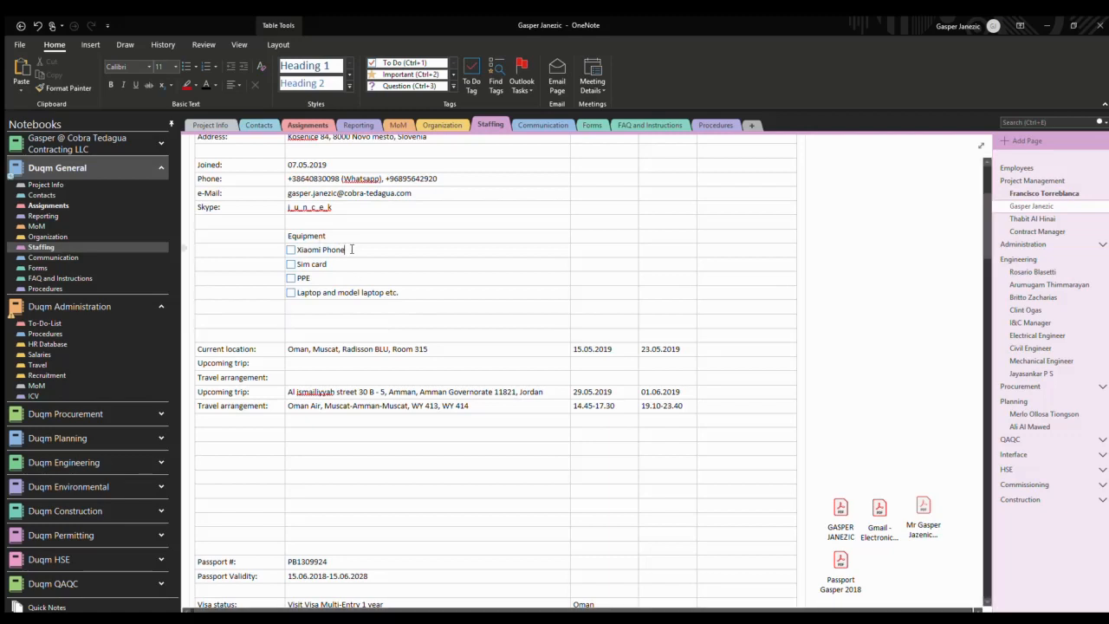
click(290, 263)
click(290, 278)
click(290, 292)
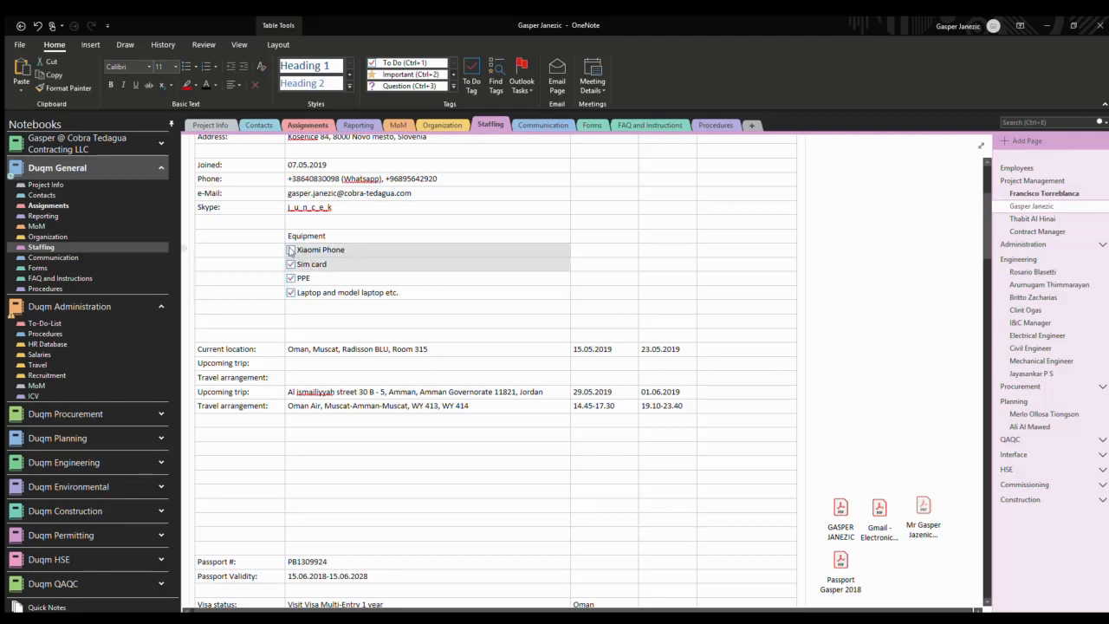
Add the column headings "Returned", "Date" and "Received by:" in the row of the Equipment heading
click(592, 240)
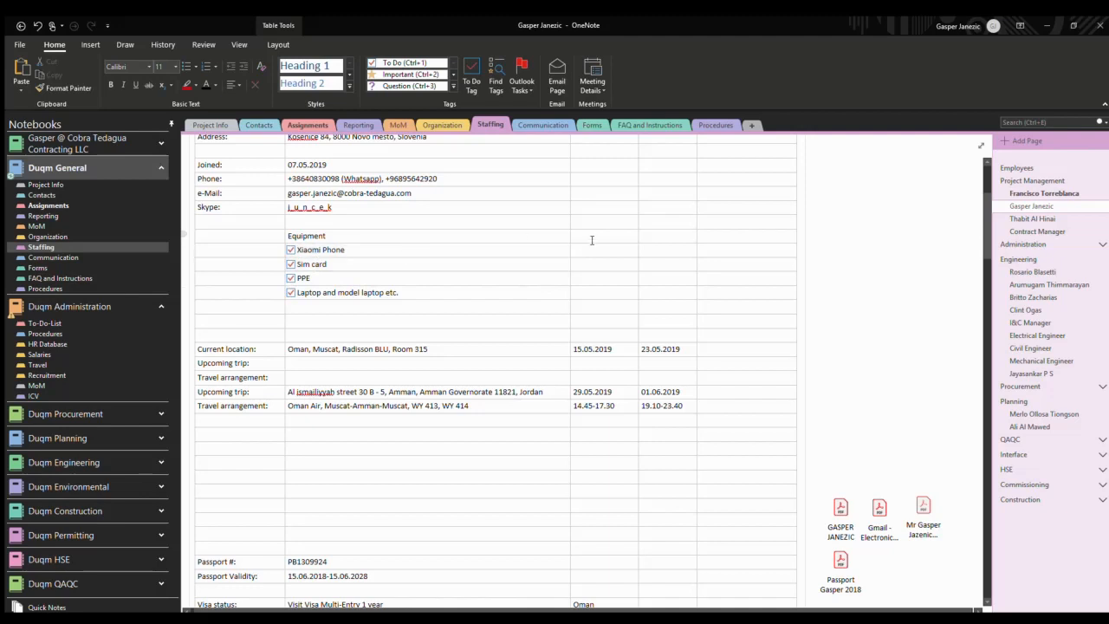
text(Returned)
key(Tab)
text(Date)
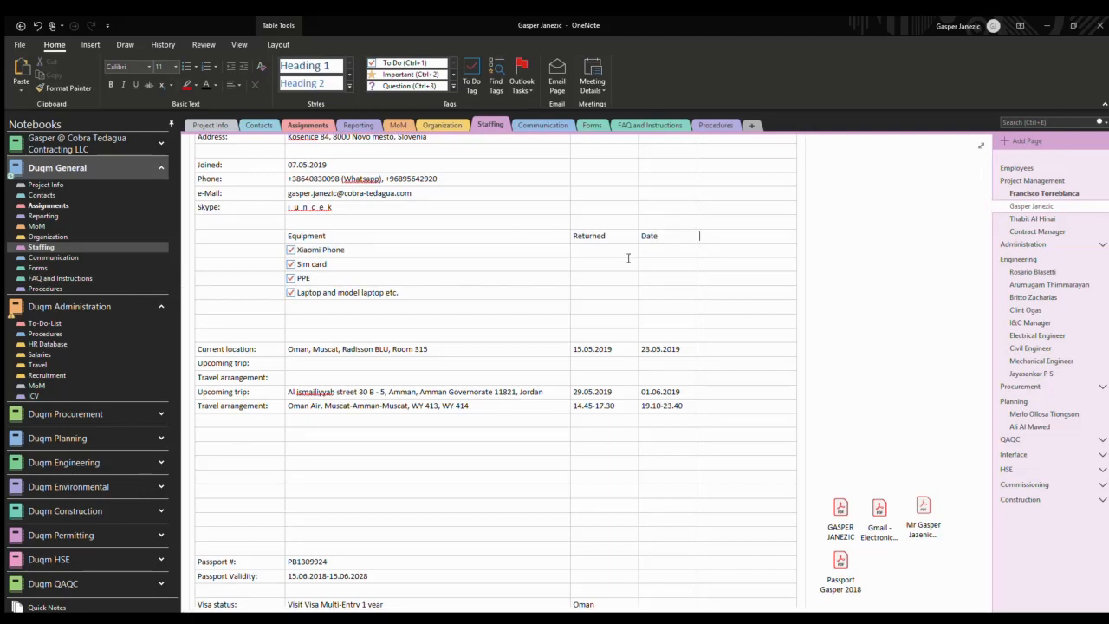
text(Received by:)
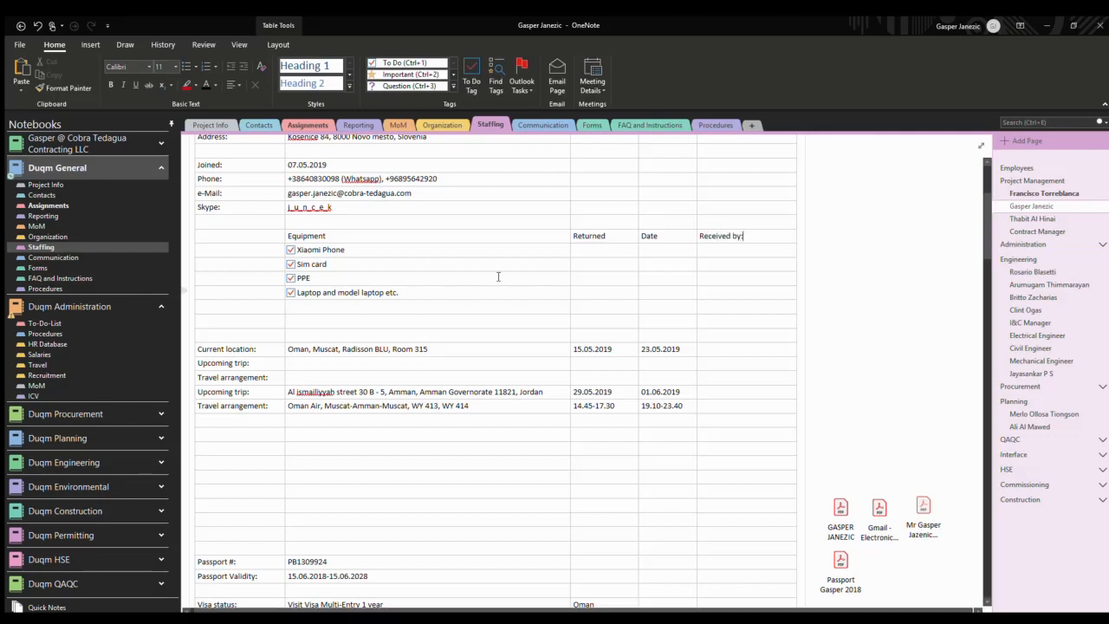
Add empty to-do checkboxes to the four cells under the Returned heading
drag(591, 248, 589, 292)
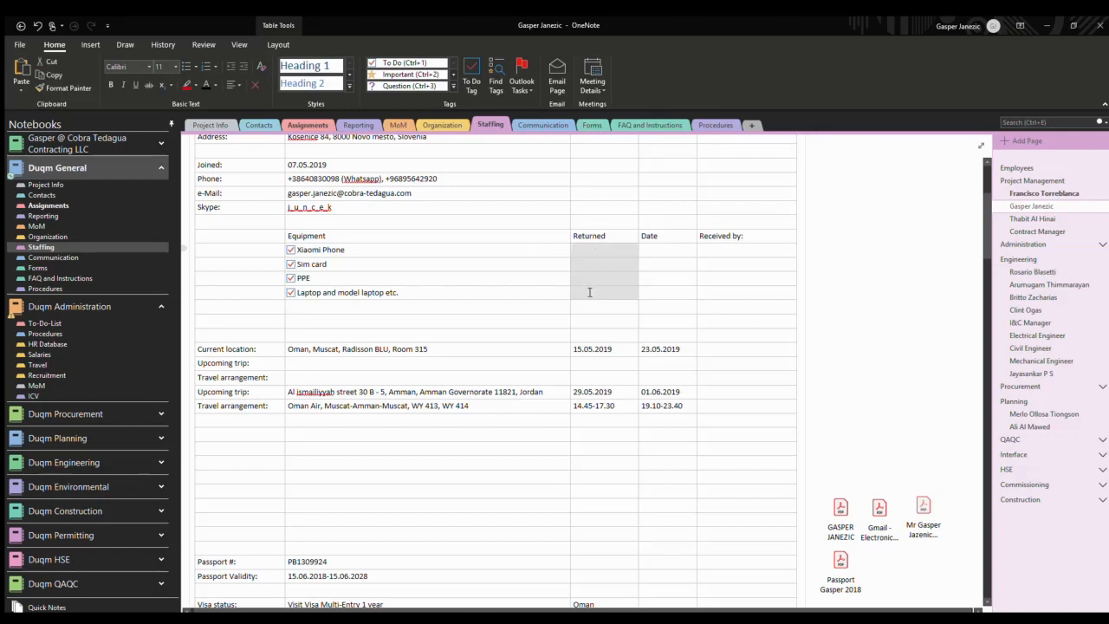
click(470, 76)
click(647, 255)
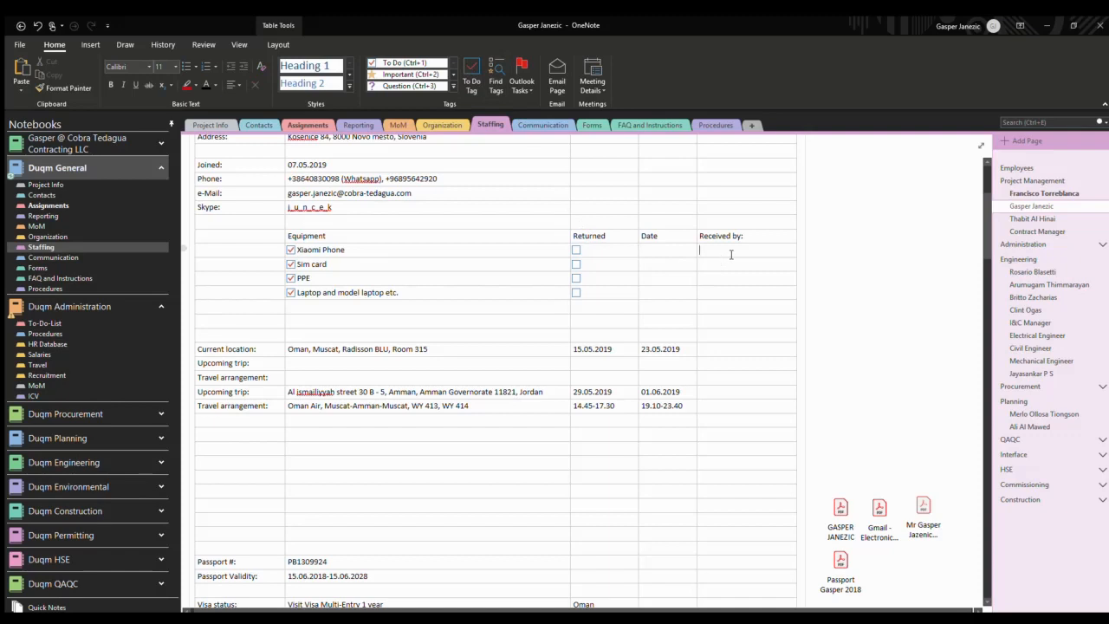
Record the Xiaomi Phone's return by entering the receiver's first name and the date 1.12.2020 and ticking its Returned checkbox
text(Alfredo)
click(656, 255)
text(2020)
click(641, 250)
text(1.12.)
click(575, 250)
scroll(617, 256, up, 3)
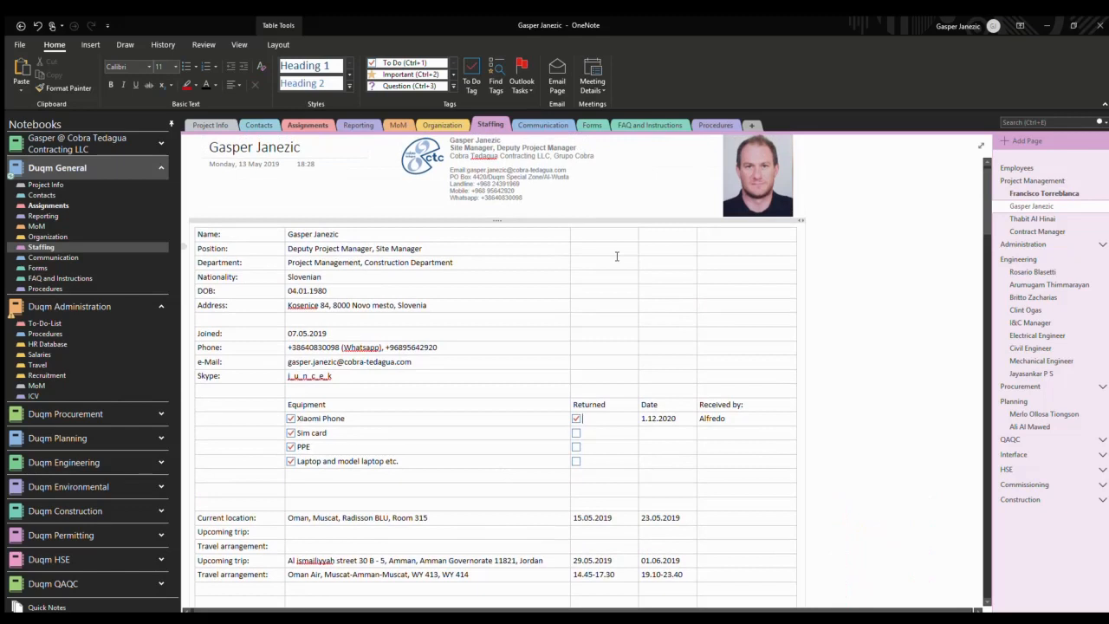
scroll(616, 255, down, 2)
scroll(617, 255, up, 2)
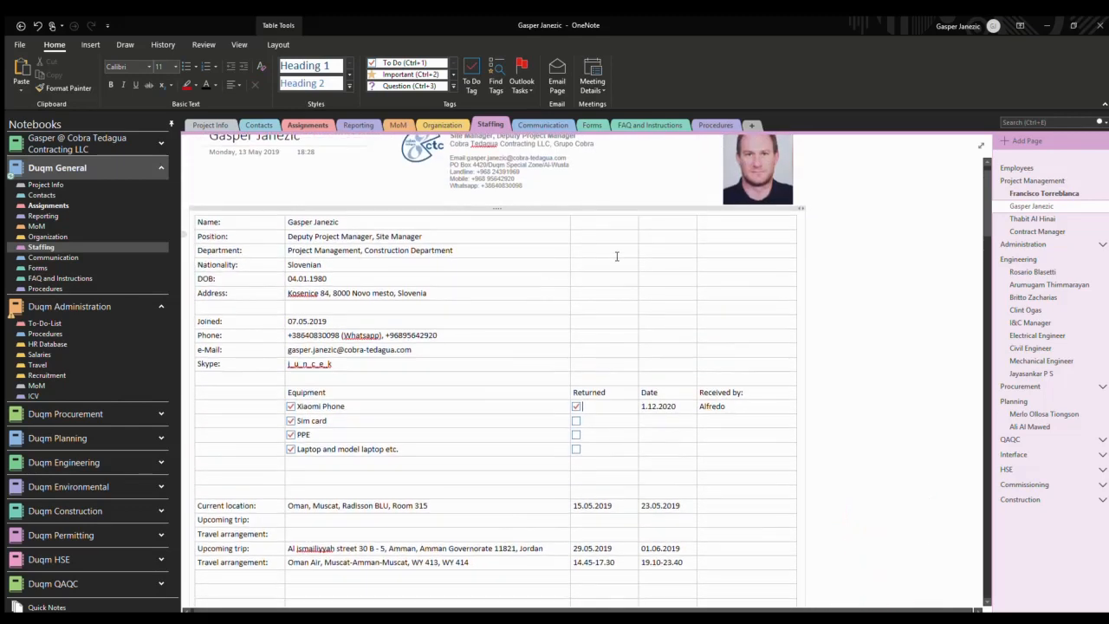